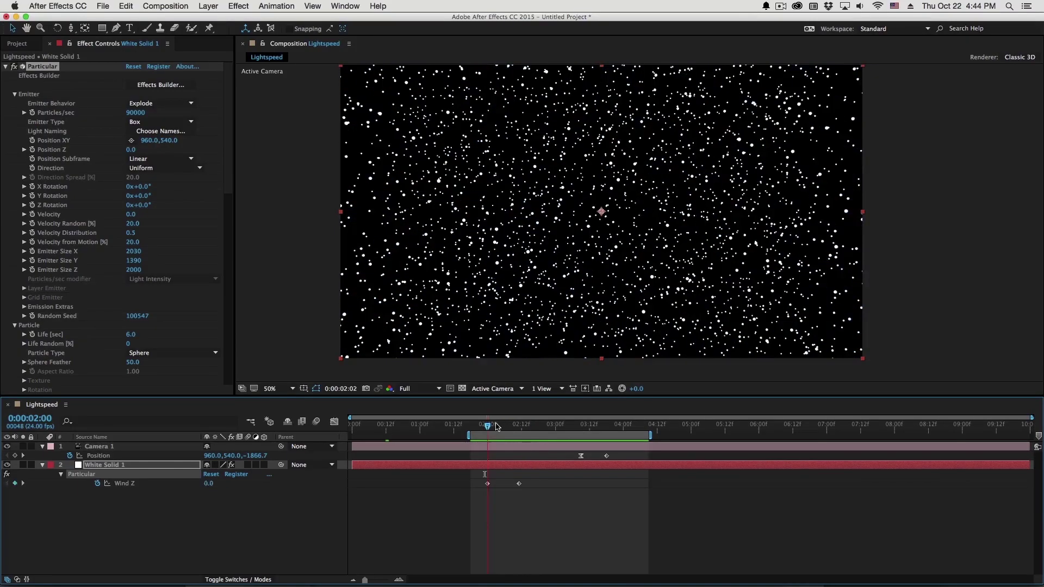
# Scrub to where the stars start streaking, preview the hyperspace animation, then stop playback.
pyautogui.moveTo(496, 427)
pyautogui.mouseDown()
pyautogui.moveTo(538, 432)
pyautogui.moveTo(513, 450)
pyautogui.mouseUp()
pyautogui.press('space')
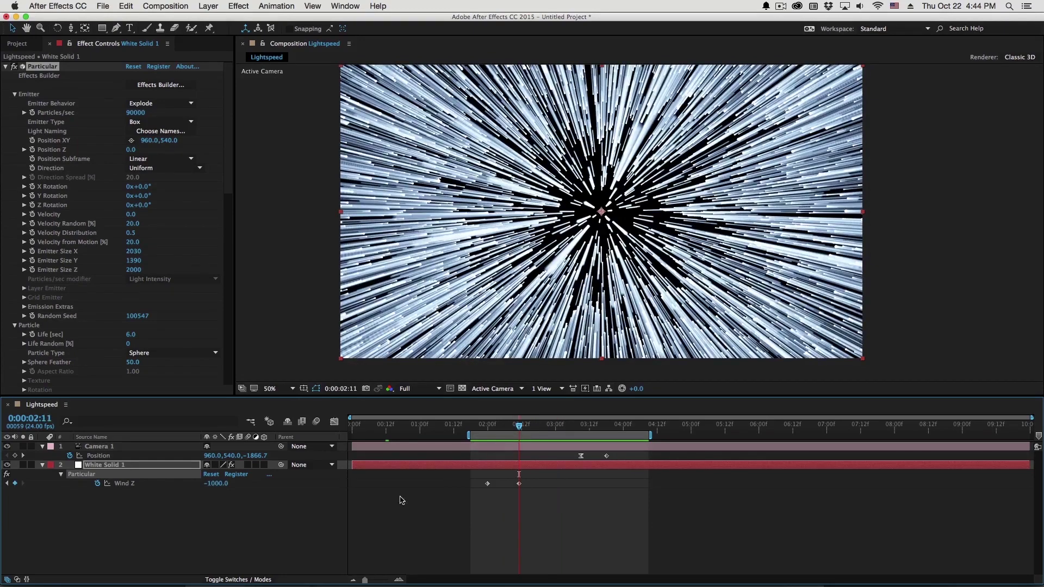
pyautogui.click(280, 509)
# Create a new composition named Lightspeed.
pyautogui.press('super+n')
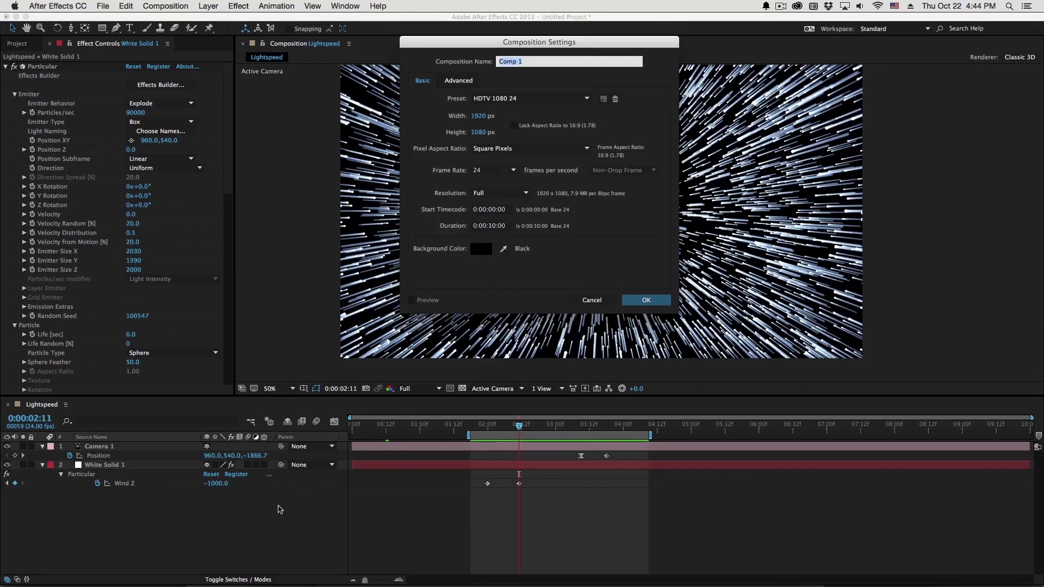
pyautogui.write('Lightspeed')
pyautogui.press('Return')
# Add a new solid layer and apply the Particular effect to it.
pyautogui.press('super+y')
pyautogui.press('Return')
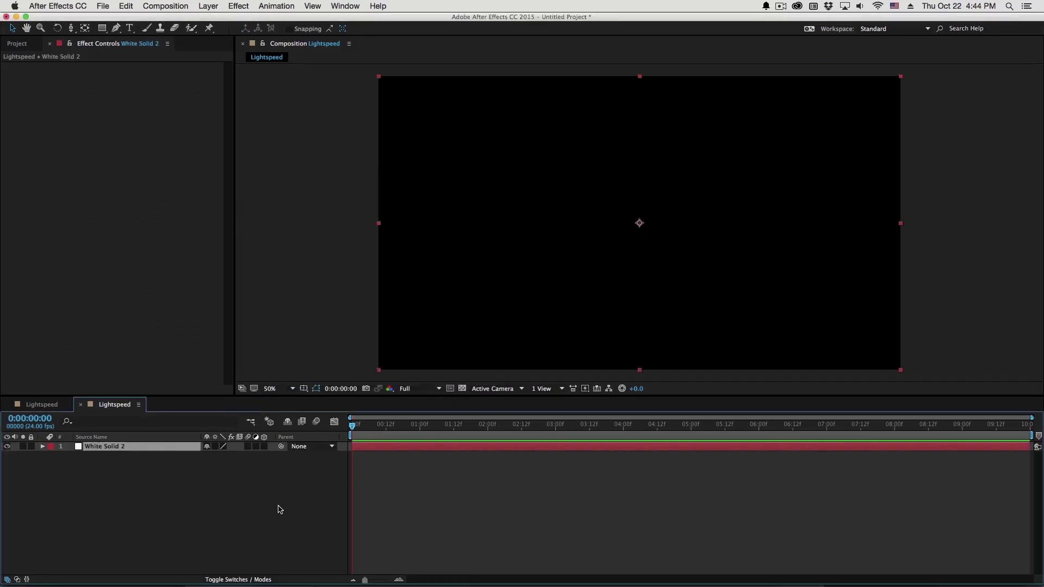
pyautogui.click(260, 5)
pyautogui.moveTo(240, 6)
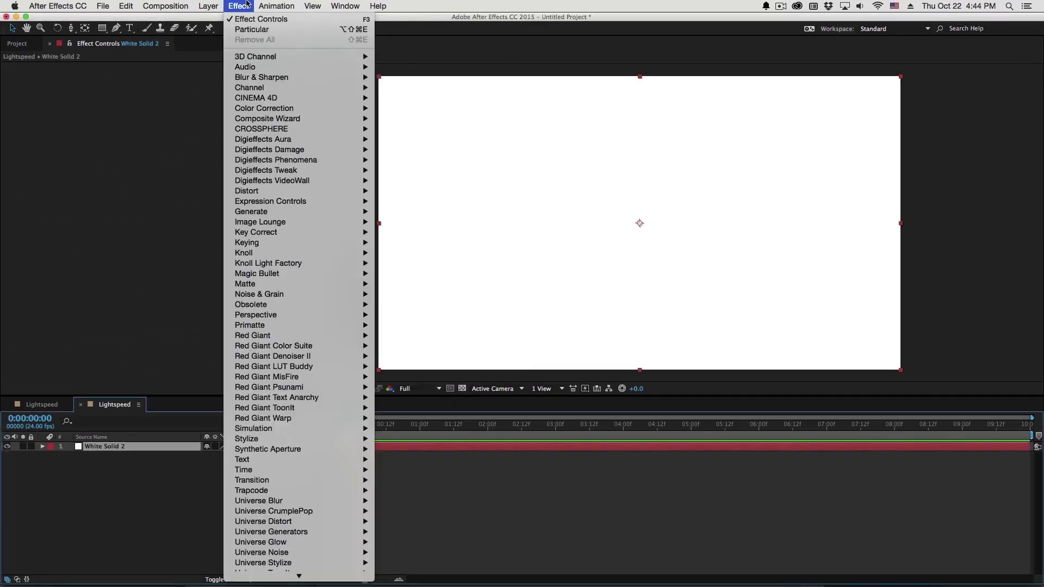
pyautogui.click(252, 29)
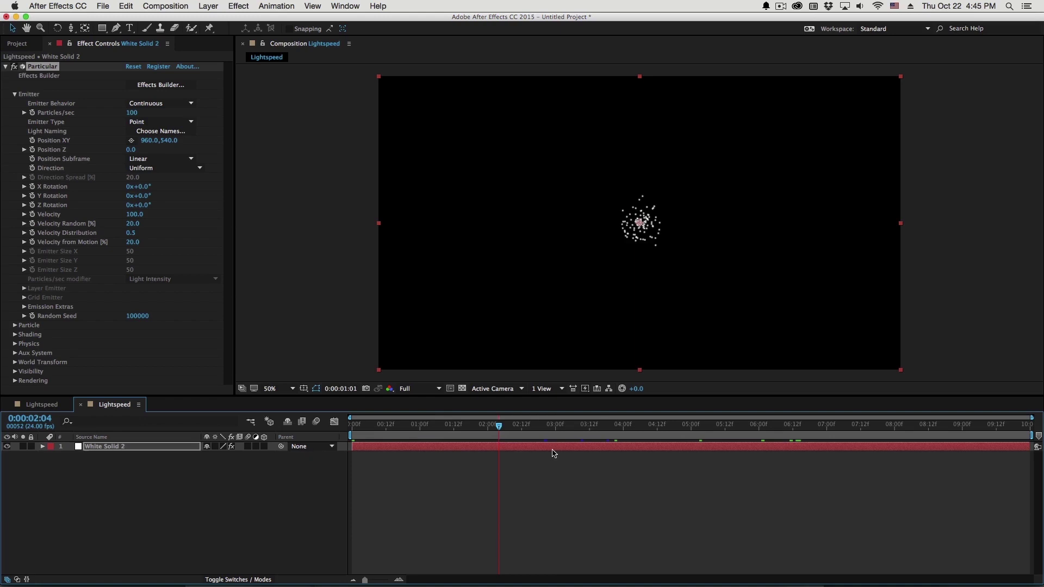
# Set Emitter Behavior to Explode, shift the solid later in time, and preview the burst.
pyautogui.moveTo(474, 429); pyautogui.dragTo(451, 425)
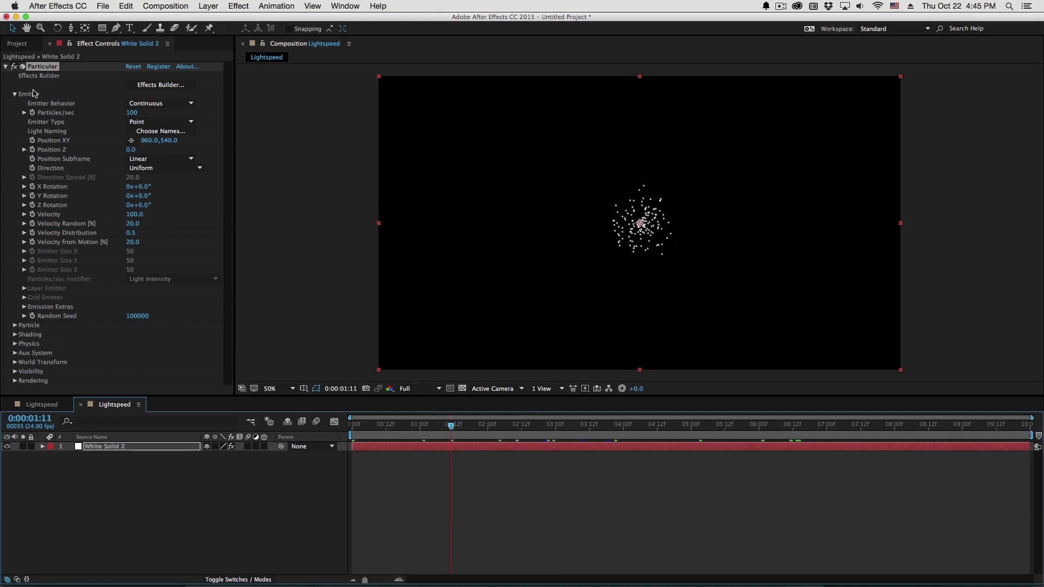
pyautogui.click(155, 104)
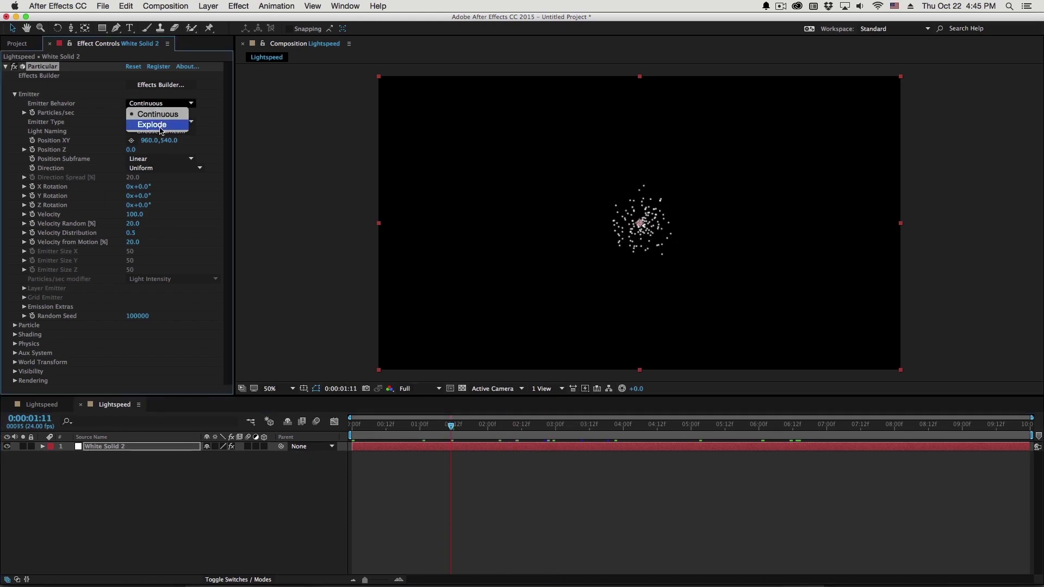
pyautogui.click(159, 120)
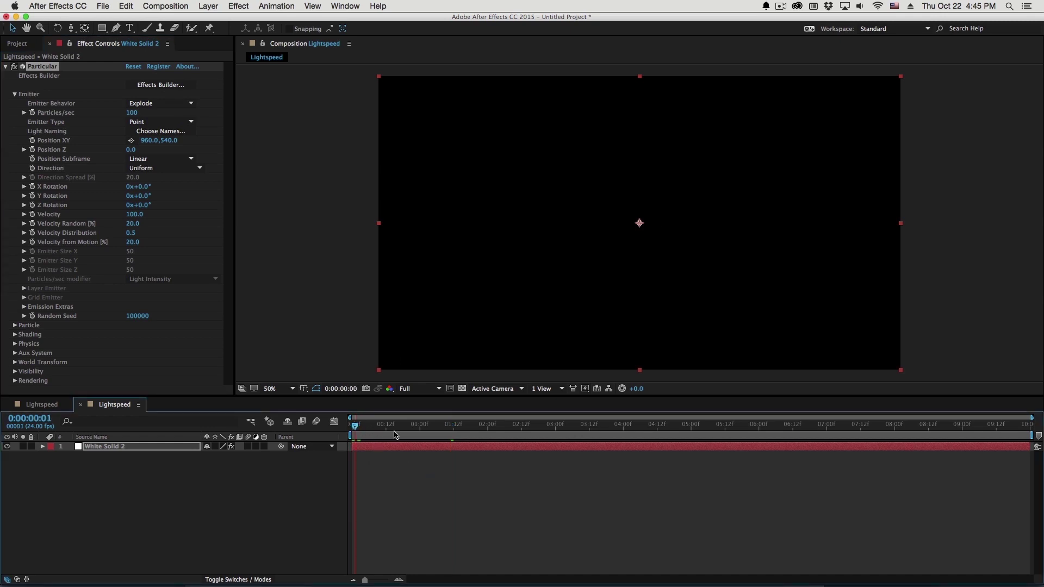
pyautogui.click(530, 426)
pyautogui.moveTo(381, 445); pyautogui.dragTo(409, 447)
pyautogui.press('space')
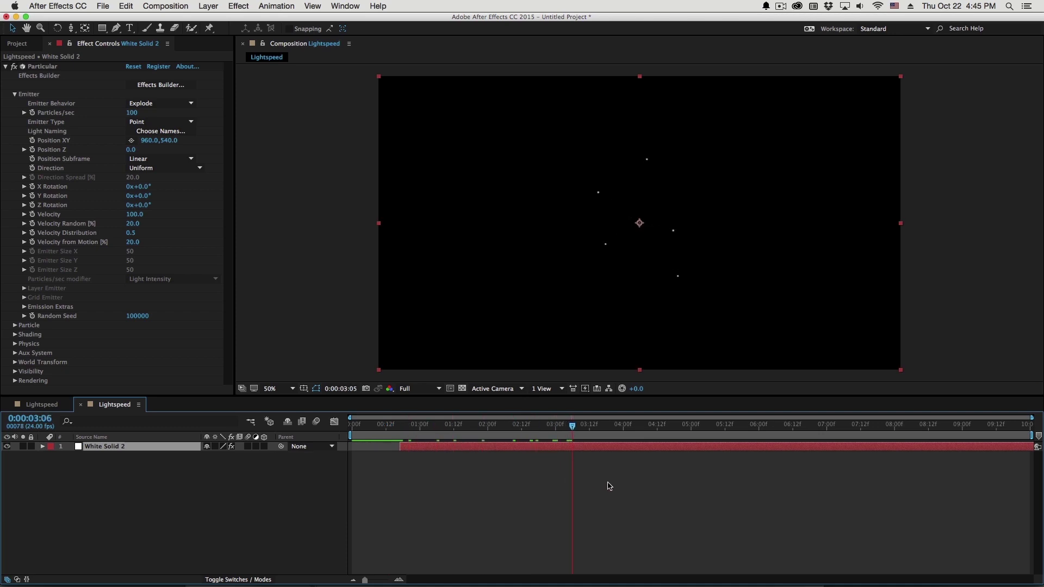
pyautogui.moveTo(610, 485)
pyautogui.mouseDown()
pyautogui.moveTo(497, 477)
pyautogui.moveTo(608, 496)
pyautogui.mouseUp()
# Raise Particles/sec to 50000 and view the explosion at about 2:14.
pyautogui.moveTo(133, 115); pyautogui.dragTo(448, 157)
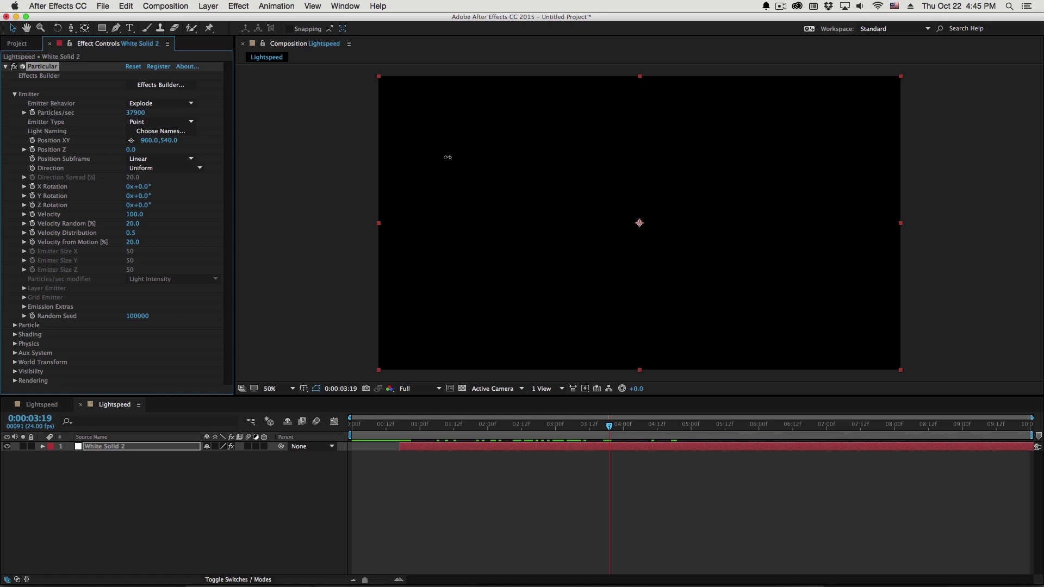
pyautogui.moveTo(386, 429); pyautogui.dragTo(696, 430)
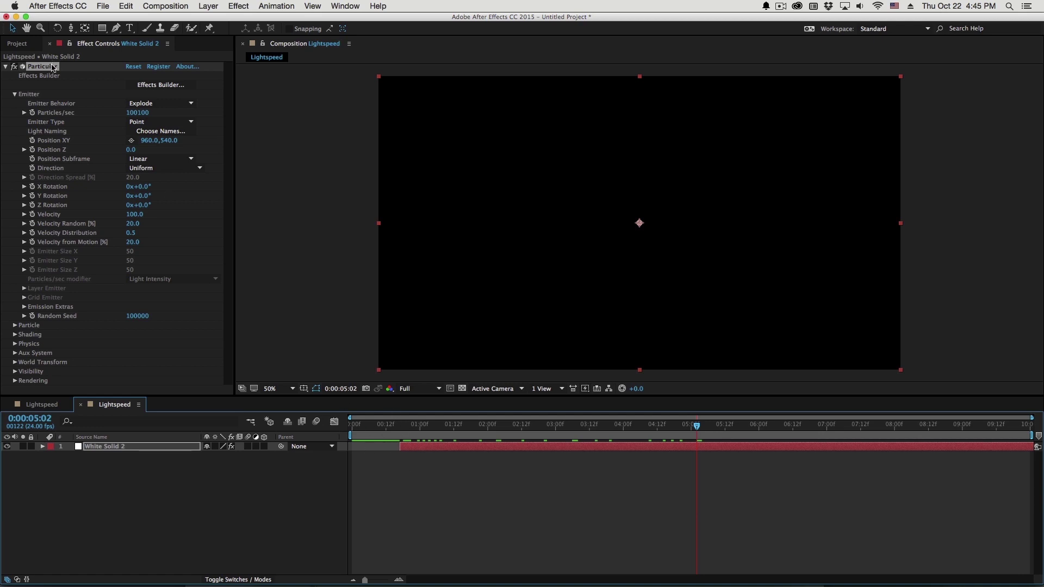
pyautogui.click(150, 114)
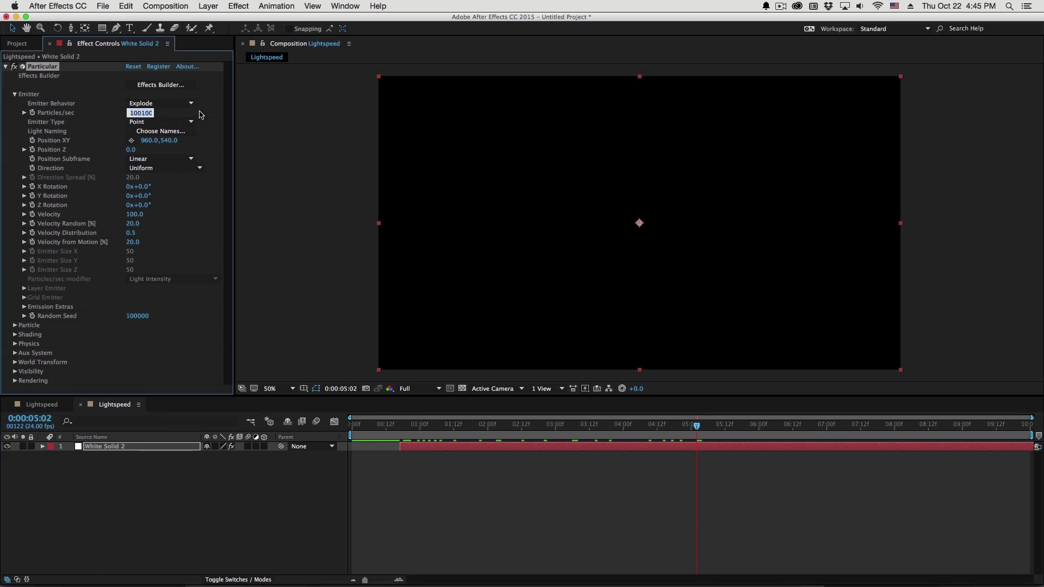
pyautogui.write('50000')
pyautogui.press('Return')
pyautogui.moveTo(395, 428); pyautogui.dragTo(535, 458)
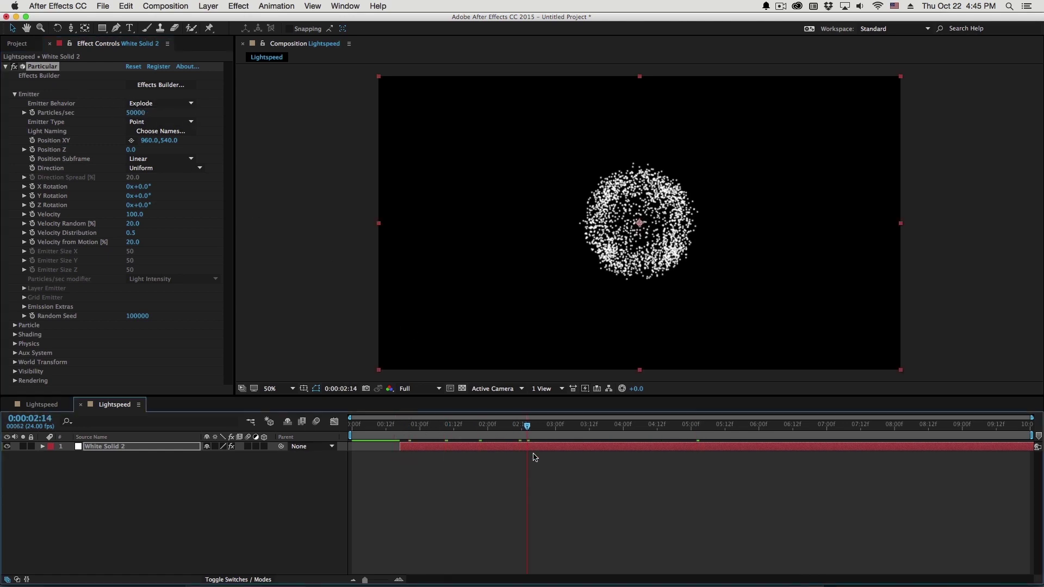
pyautogui.click(545, 451)
# Set Velocity to 0 and change the Emitter Type to Box.
pyautogui.moveTo(588, 427); pyautogui.dragTo(621, 427)
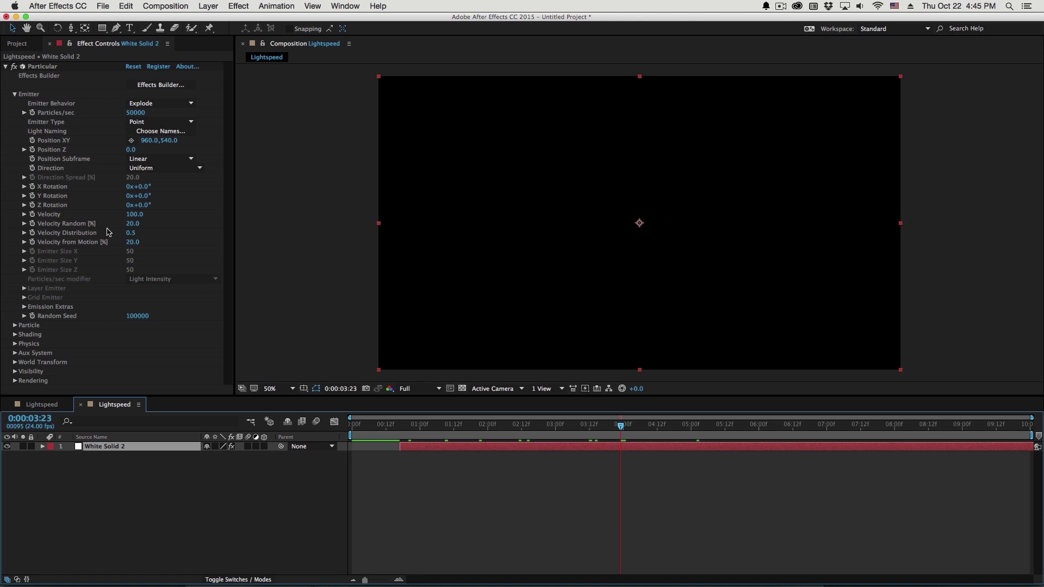
pyautogui.click(137, 215)
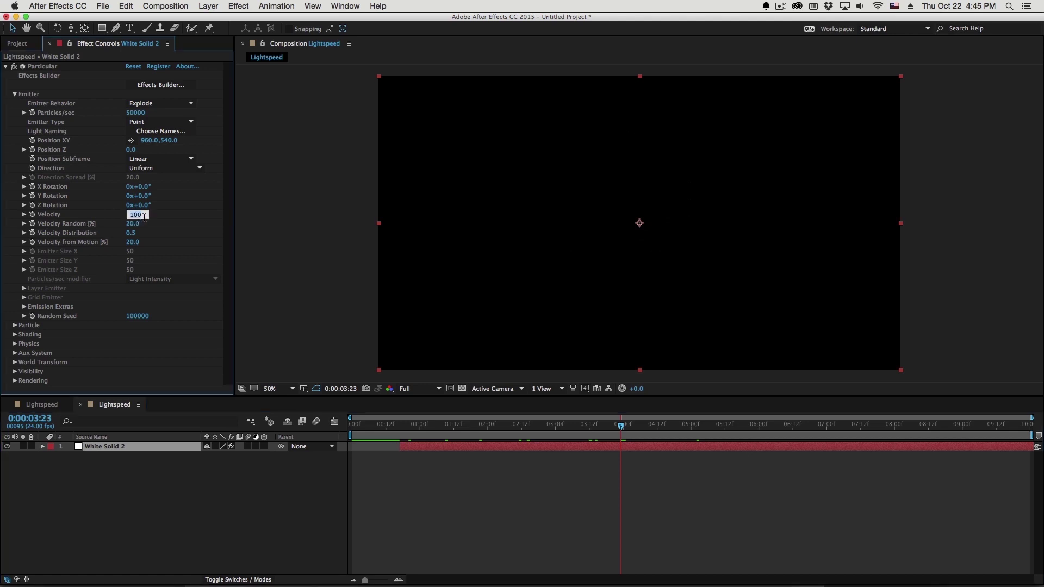
pyautogui.write('0')
pyautogui.press('Return')
pyautogui.click(146, 125)
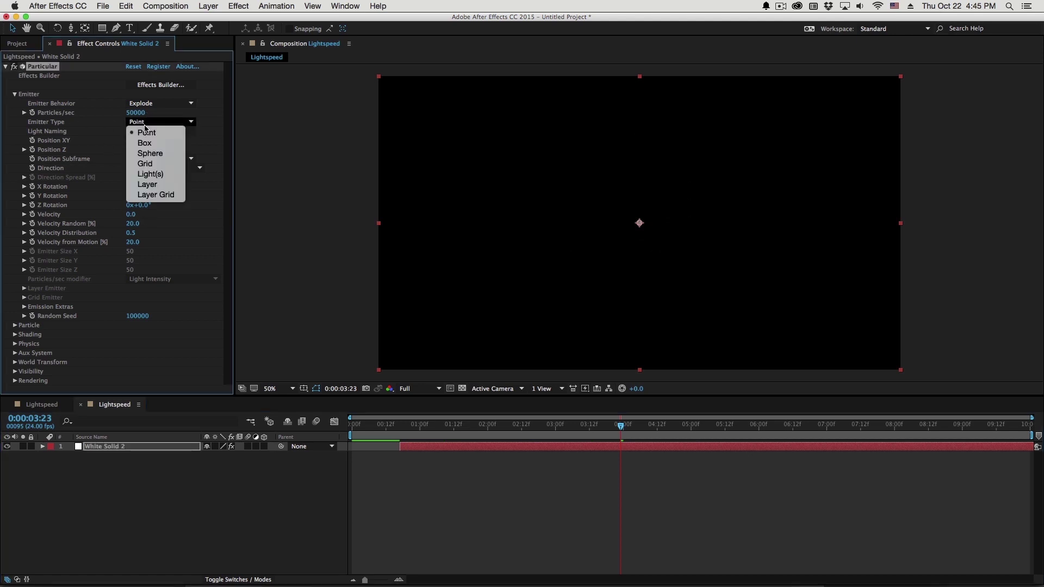
pyautogui.click(145, 143)
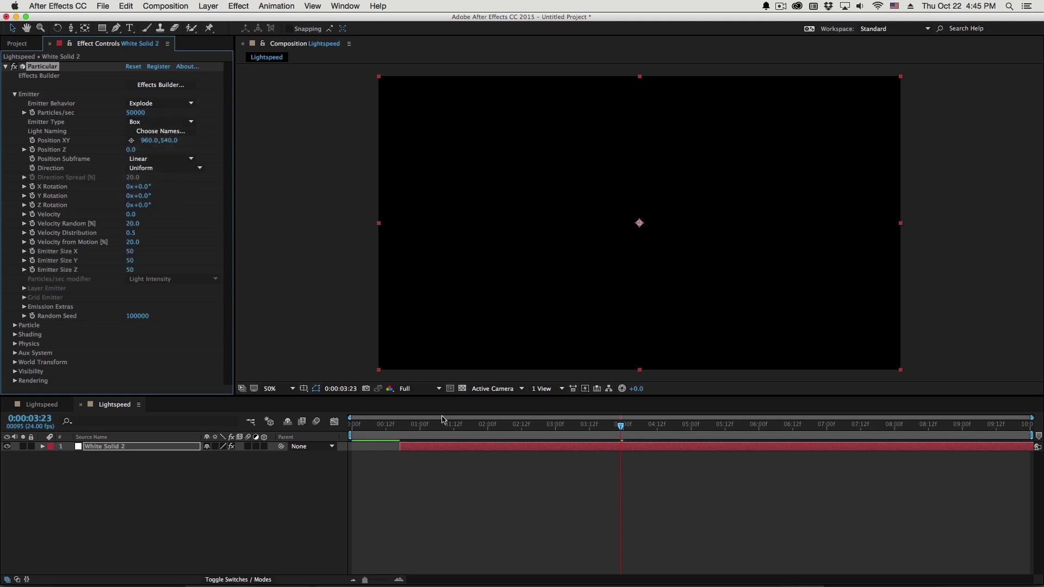
# Scrub the box emitter size to 2114 × 1090 × 12120 to fill the frame with deep stars.
pyautogui.moveTo(413, 426); pyautogui.dragTo(477, 426)
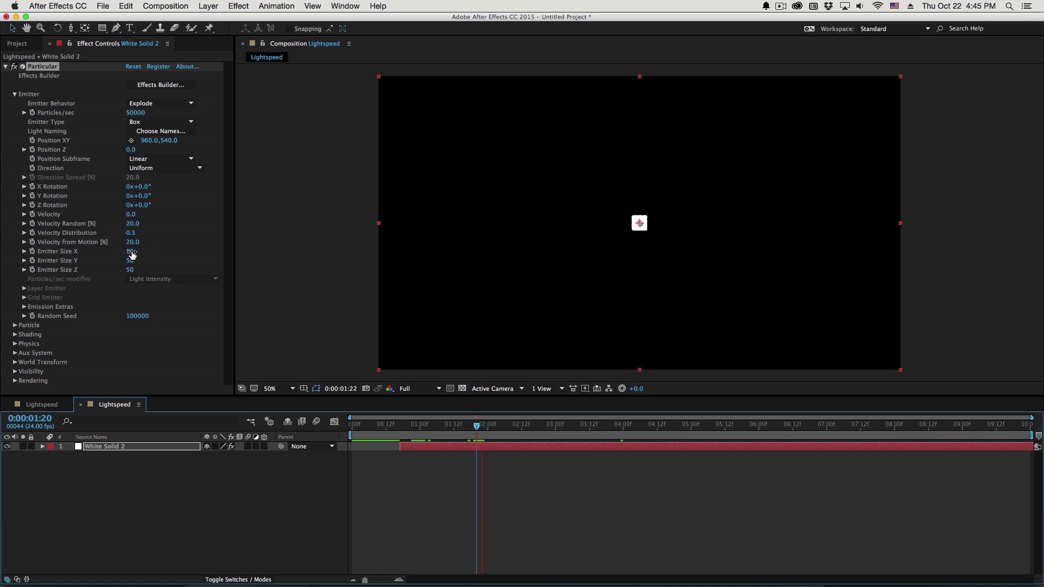
pyautogui.moveTo(151, 255); pyautogui.dragTo(220, 249)
pyautogui.press('space')
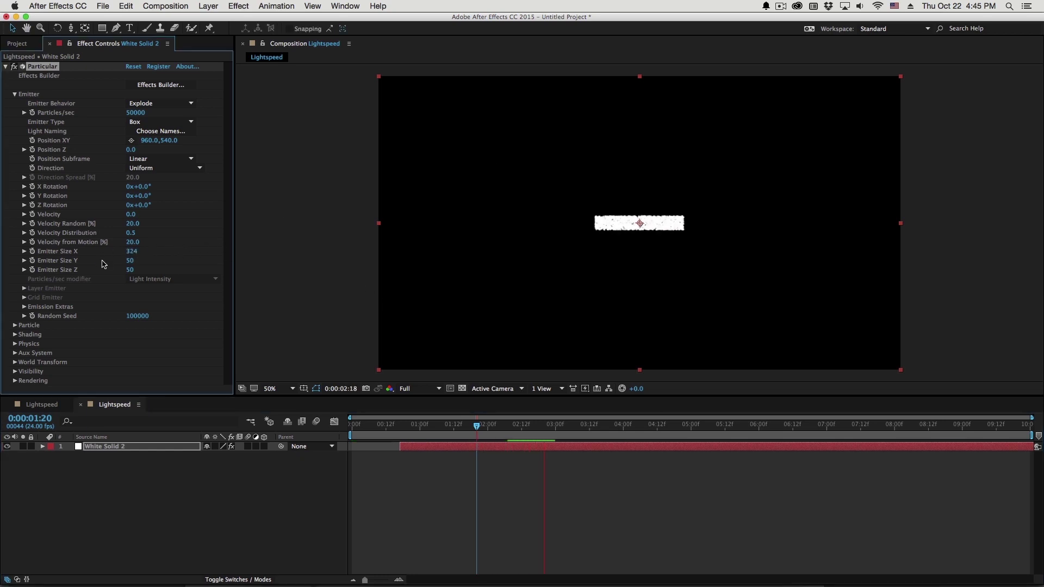
pyautogui.moveTo(133, 251); pyautogui.dragTo(181, 251)
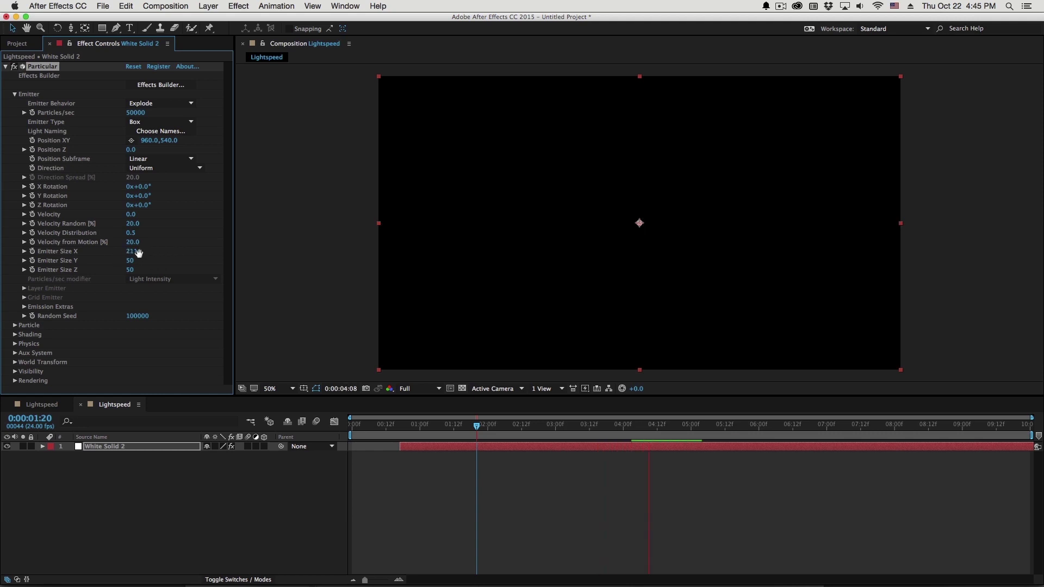
pyautogui.moveTo(426, 440); pyautogui.dragTo(493, 439)
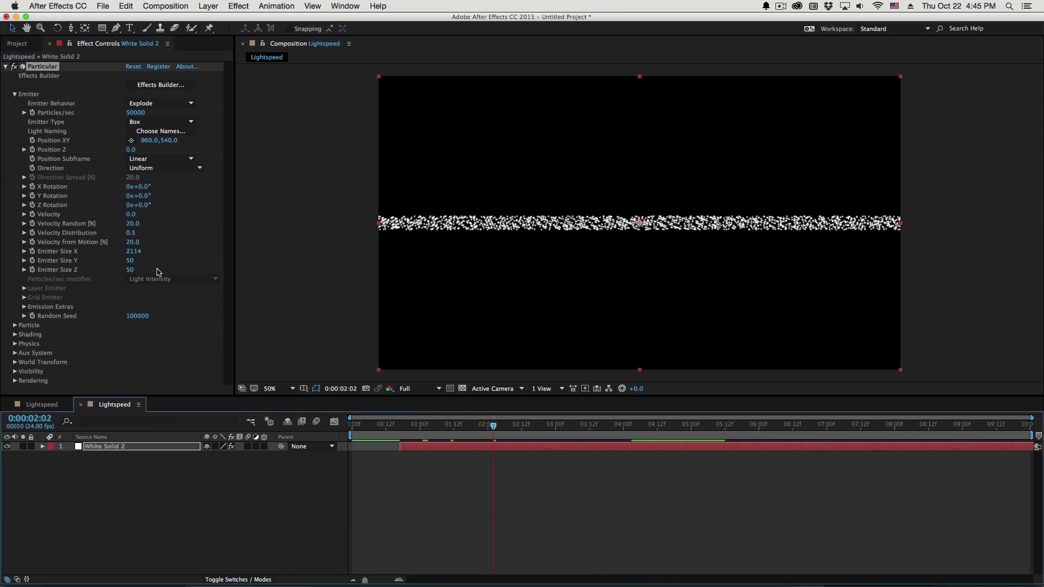
pyautogui.moveTo(130, 262); pyautogui.dragTo(778, 297)
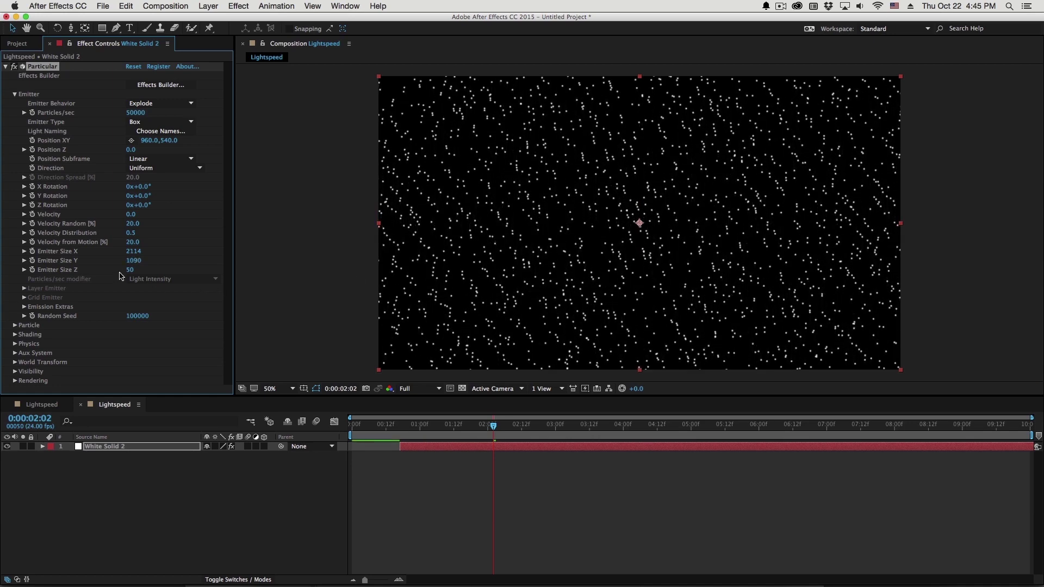
pyautogui.moveTo(134, 275); pyautogui.dragTo(554, 301)
pyautogui.moveTo(133, 276); pyautogui.dragTo(848, 375)
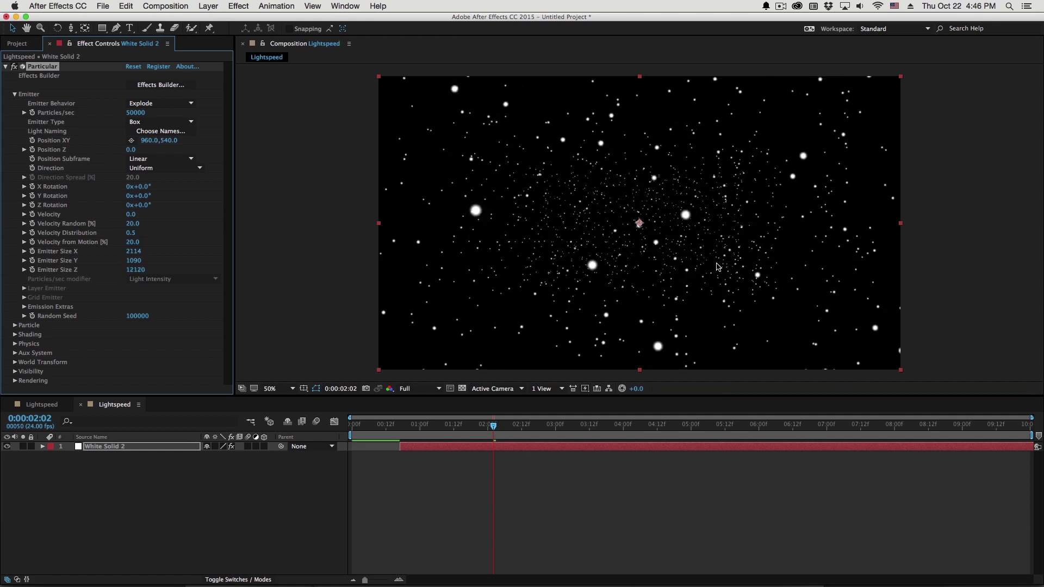
pyautogui.press('c')
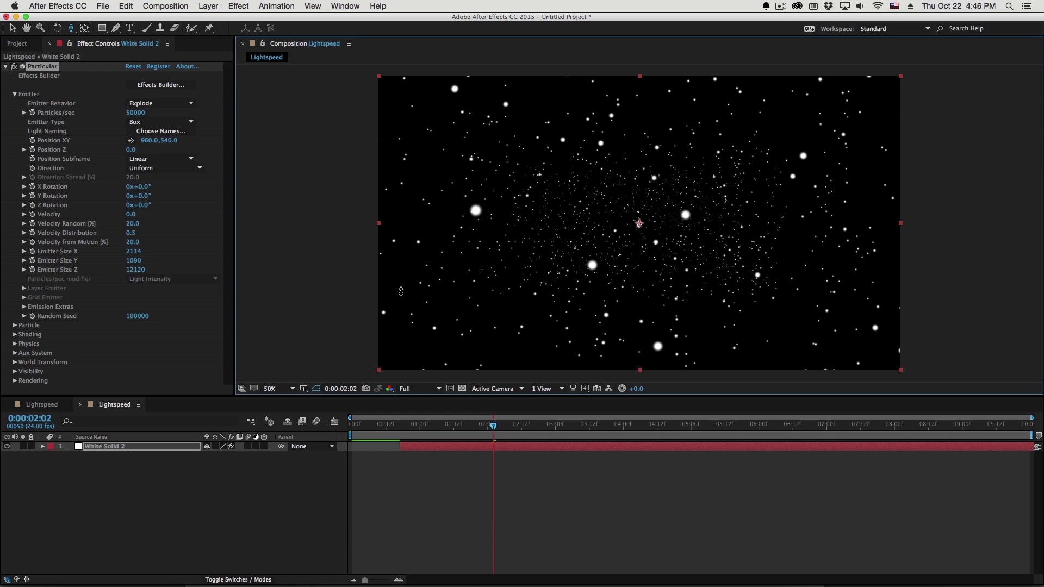
pyautogui.click(165, 6)
# Add Camera 1, orbit it to reframe the starfield, then reveal White Solid 2's effects.
pyautogui.moveTo(208, 6)
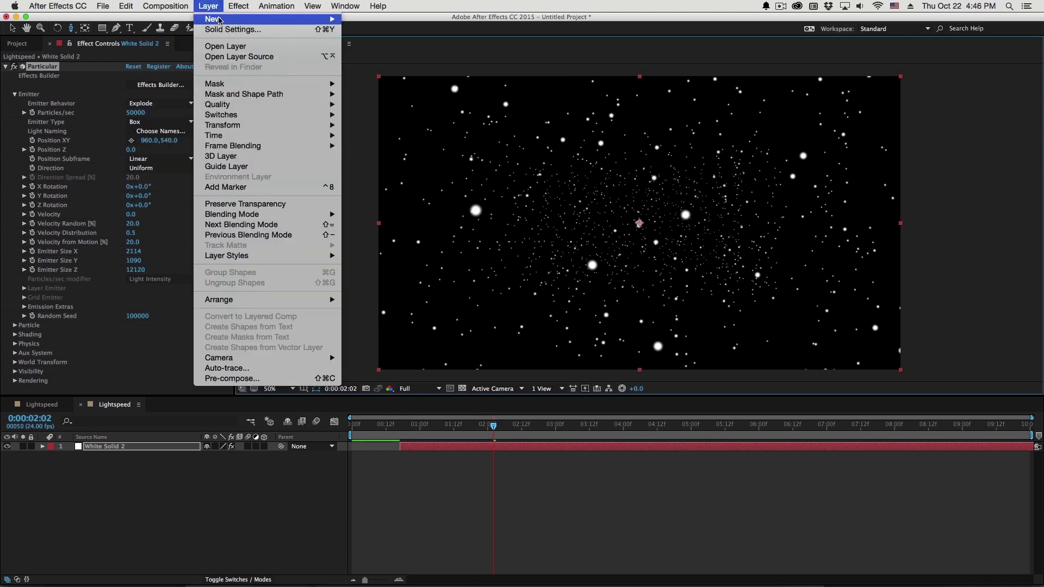
pyautogui.click(375, 49)
pyautogui.press('Return')
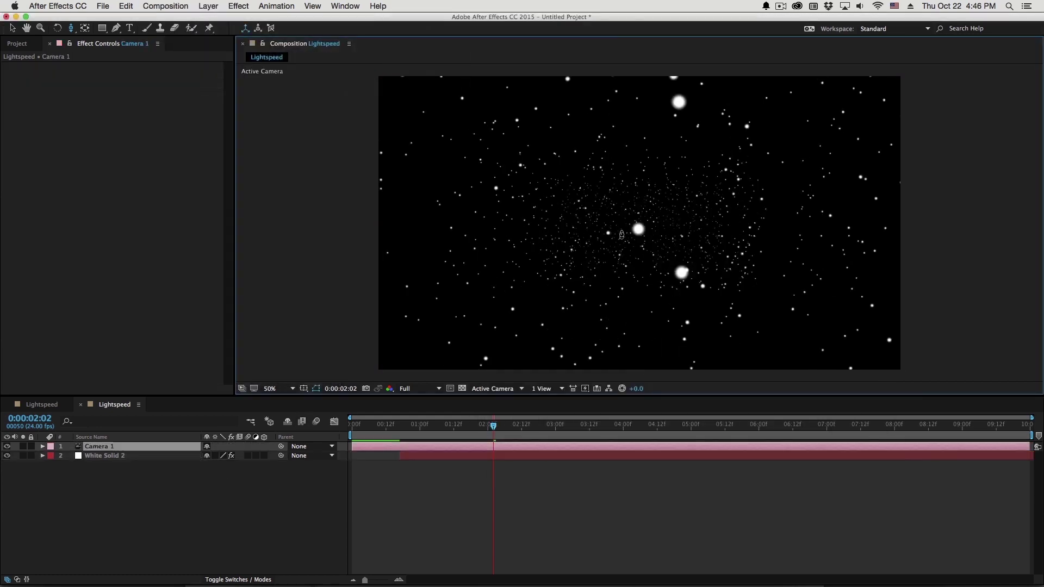
pyautogui.moveTo(622, 235); pyautogui.dragTo(569, 424)
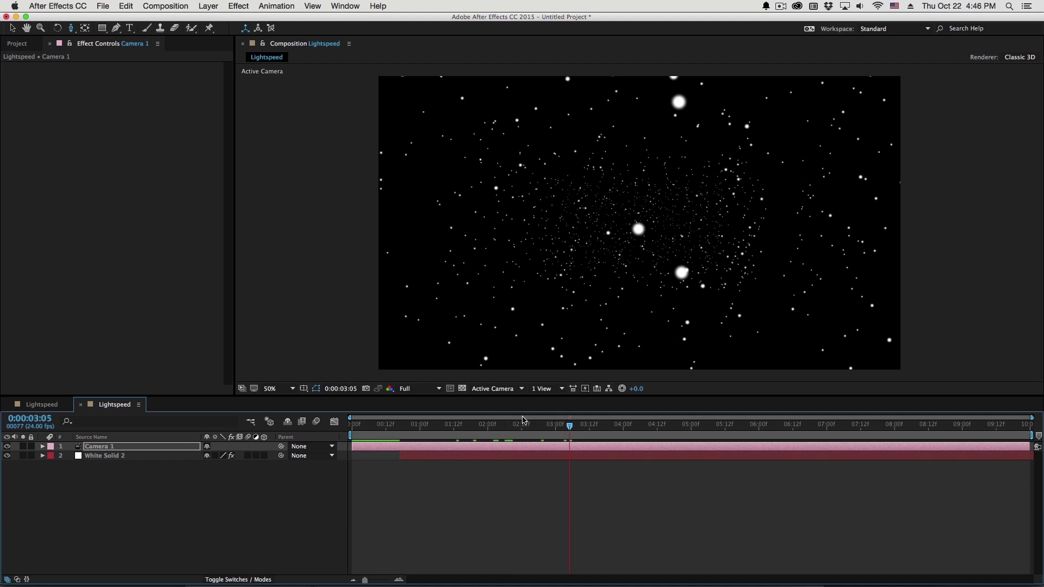
pyautogui.moveTo(647, 218); pyautogui.dragTo(630, 250)
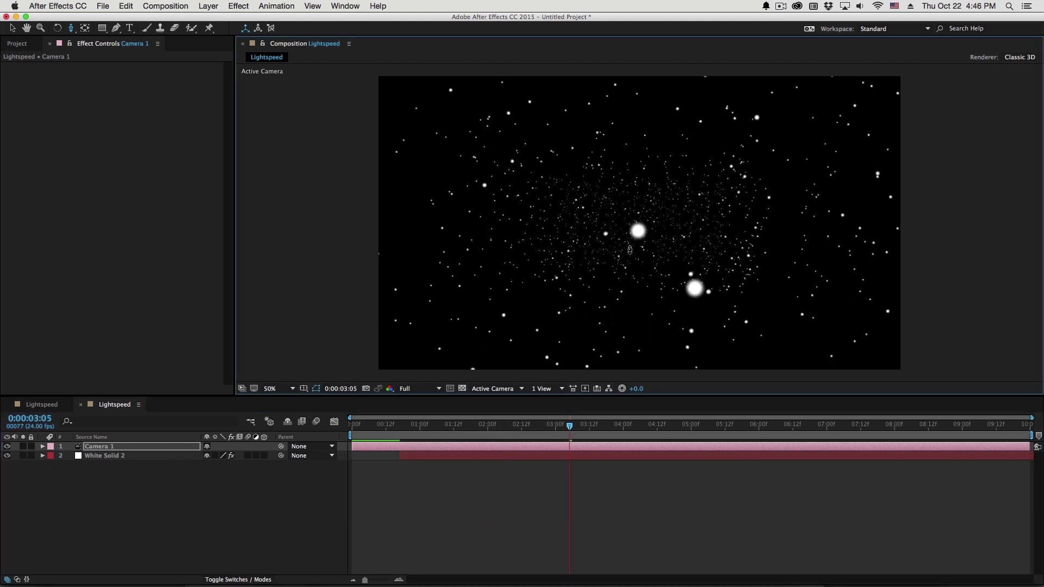
pyautogui.click(106, 456)
pyautogui.press('e')
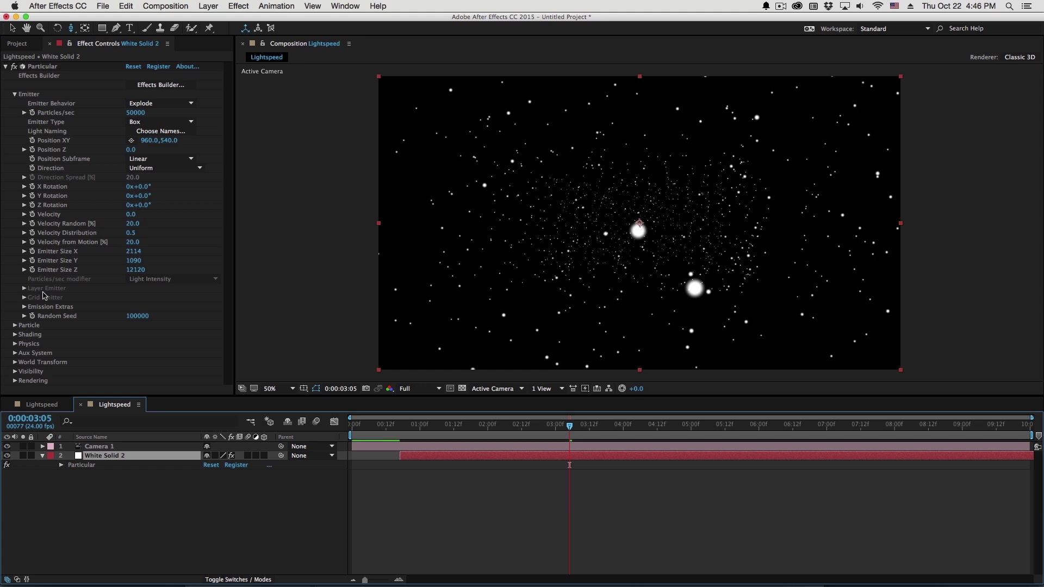
# Set Emitter Size Z to 2000, orbit the camera, and preview the shallower starfield.
pyautogui.click(134, 272)
pyautogui.press('Return')
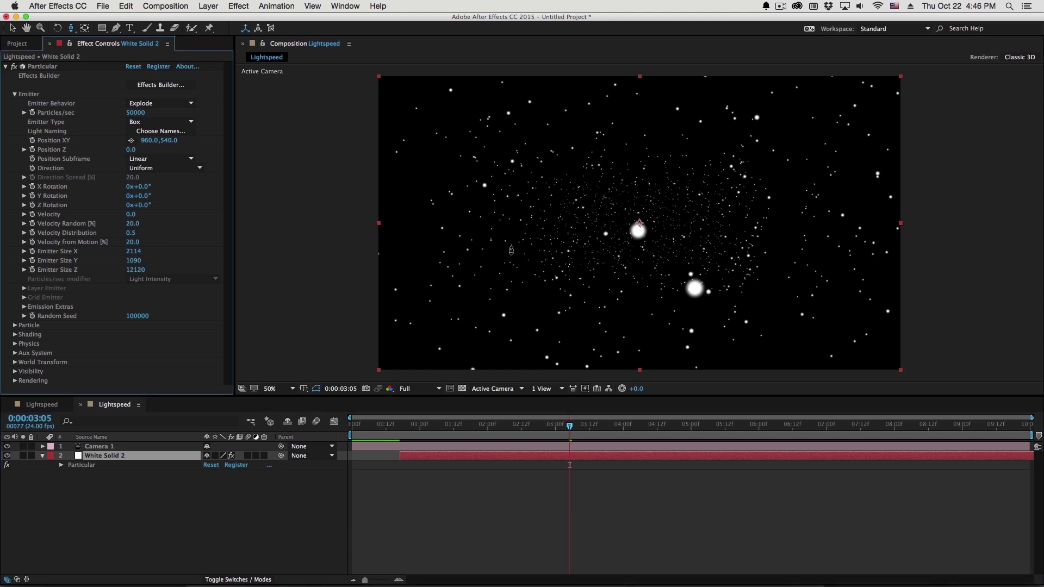
pyautogui.click(139, 269)
pyautogui.write('1')
pyautogui.write('000')
pyautogui.press('Return')
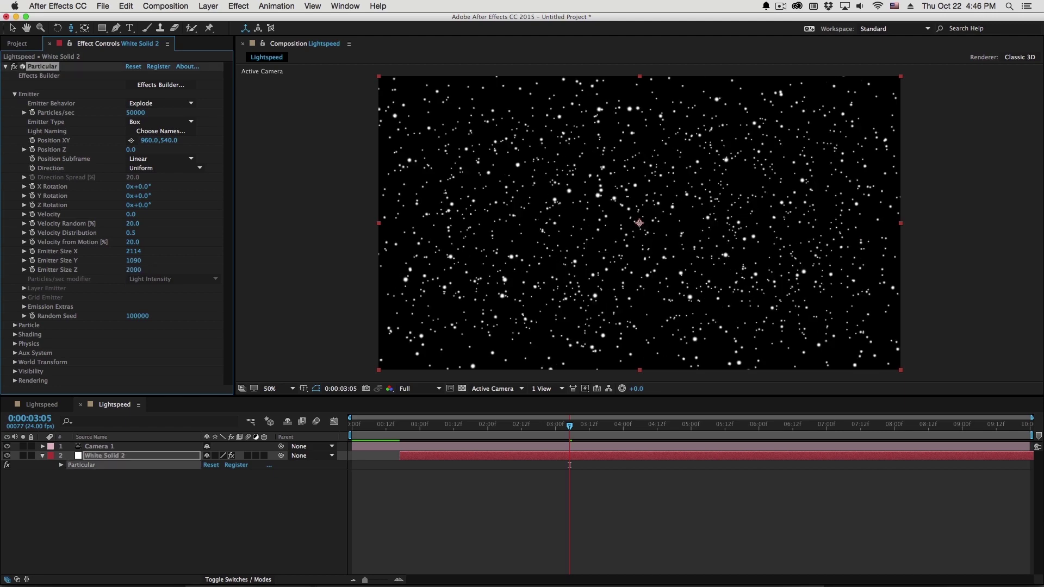
pyautogui.moveTo(624, 251); pyautogui.dragTo(601, 204)
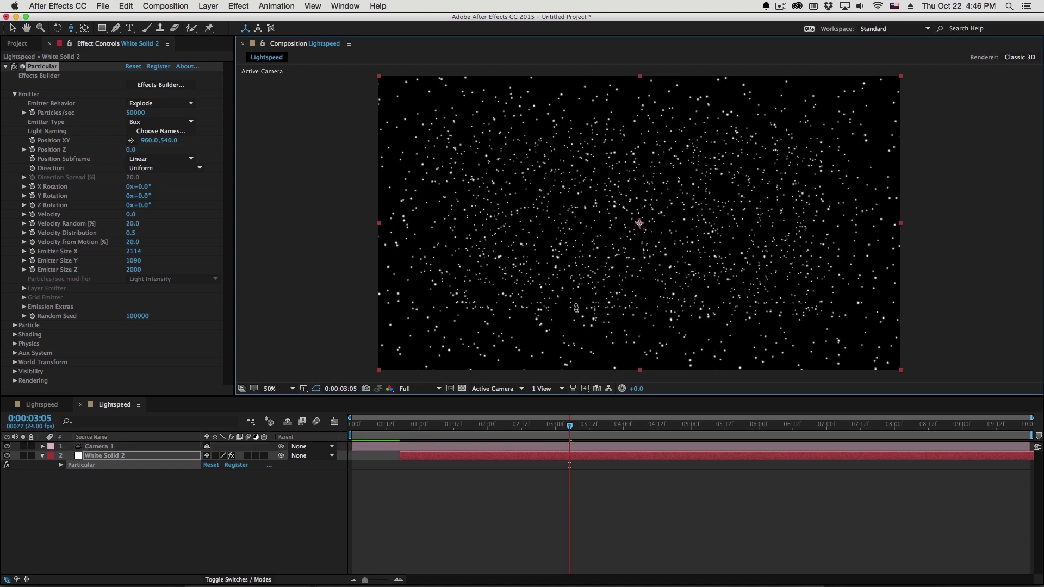
pyautogui.moveTo(605, 275)
pyautogui.mouseDown()
pyautogui.moveTo(609, 288)
pyautogui.moveTo(612, 261)
pyautogui.mouseUp()
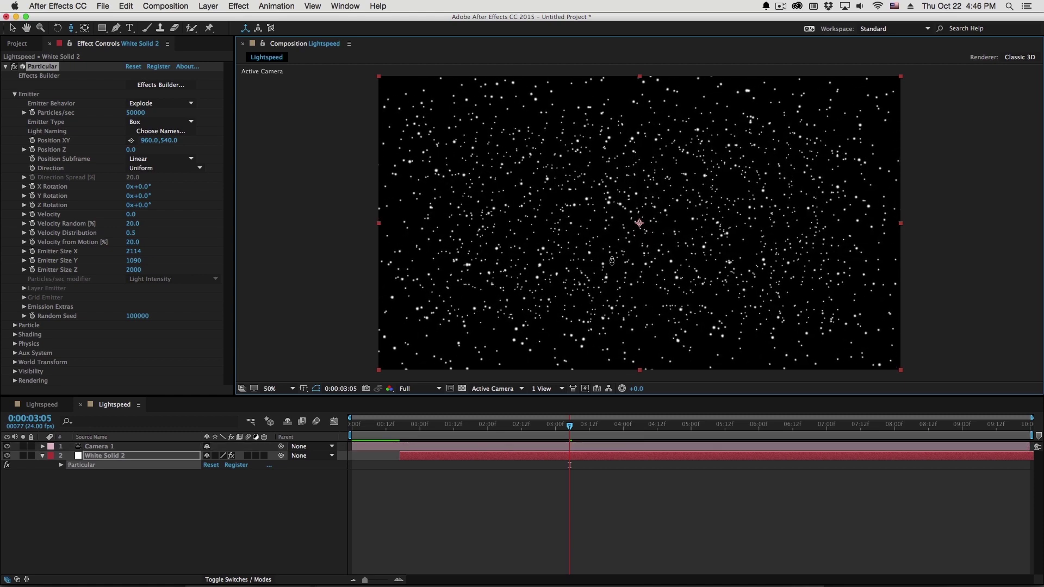
pyautogui.press('space')
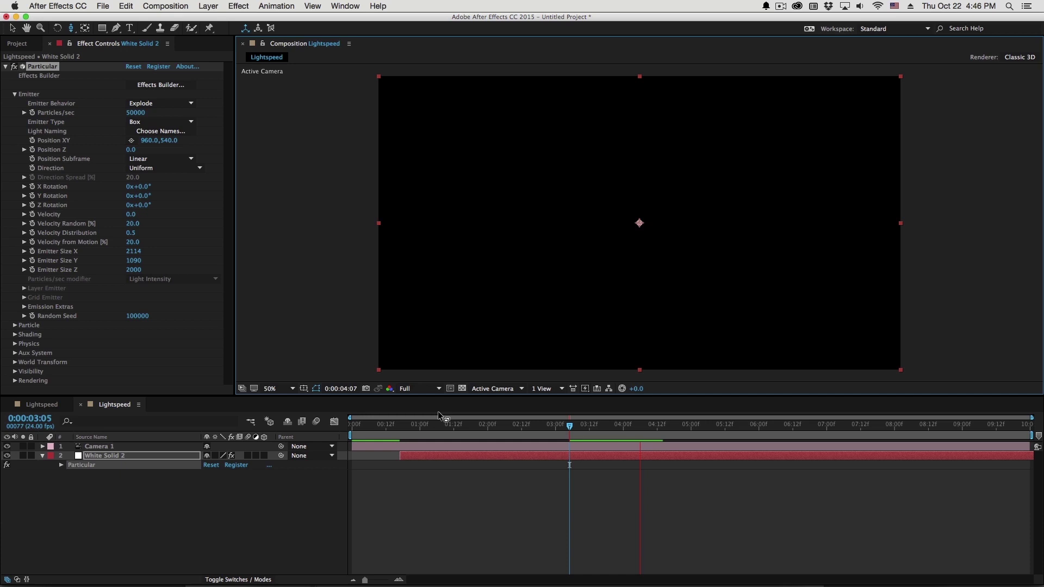
# Drag White Solid 2's layer bar so it starts at frame 0.
pyautogui.click(430, 440)
pyautogui.moveTo(430, 441); pyautogui.dragTo(628, 446)
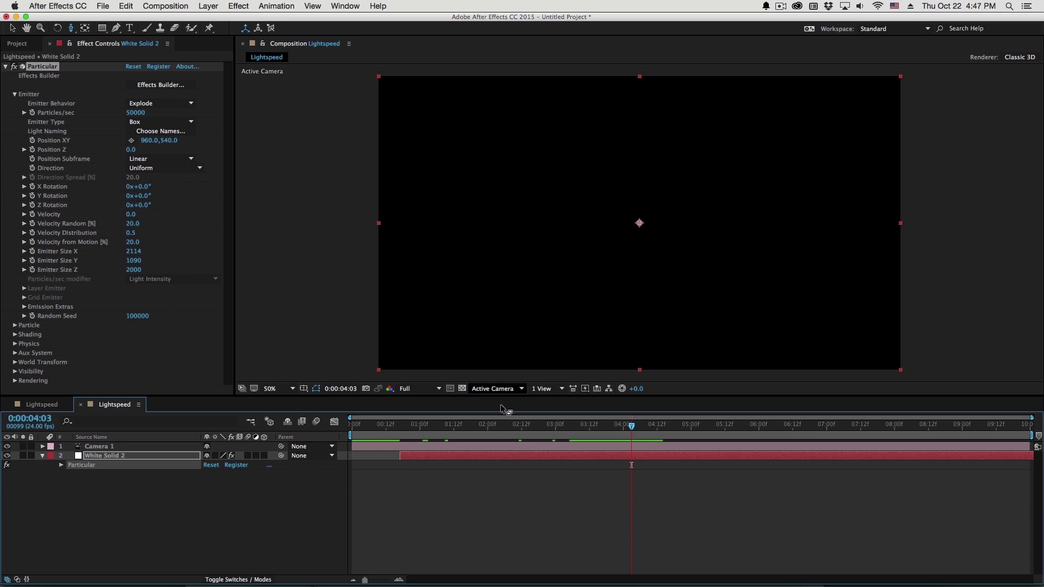
pyautogui.moveTo(421, 459); pyautogui.dragTo(374, 459)
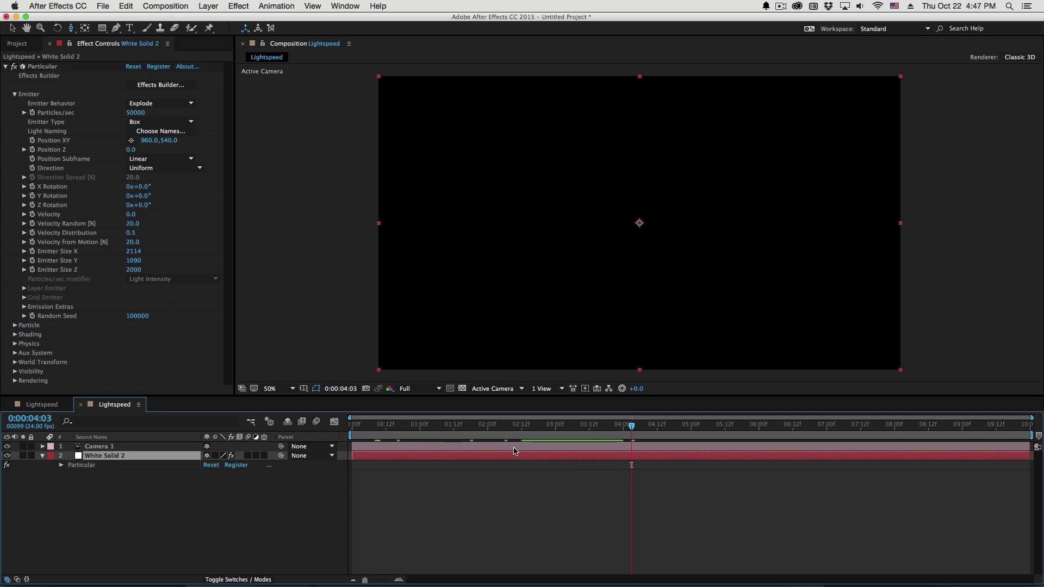
pyautogui.click(539, 439)
pyautogui.press('pagedown')
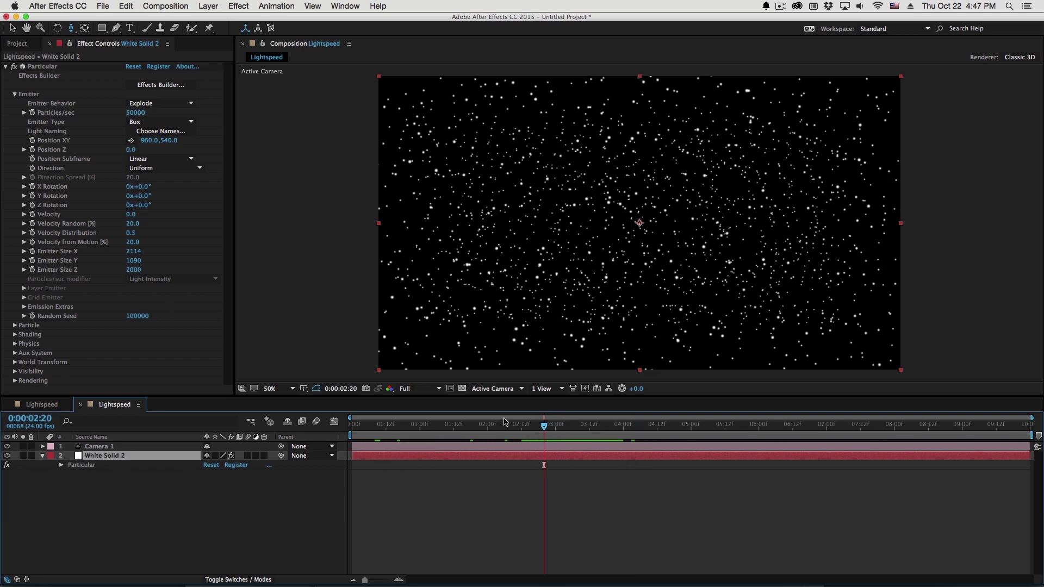
# Set the particle Life to 6 seconds and preview the longer-lasting starfield.
pyautogui.click(15, 325)
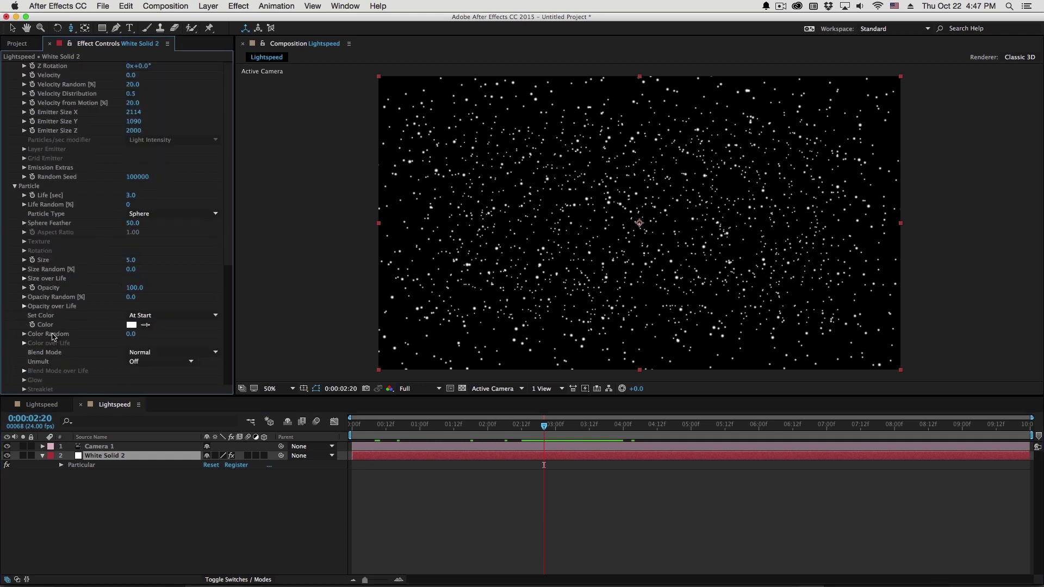
pyautogui.scroll(-7, 109, 218)
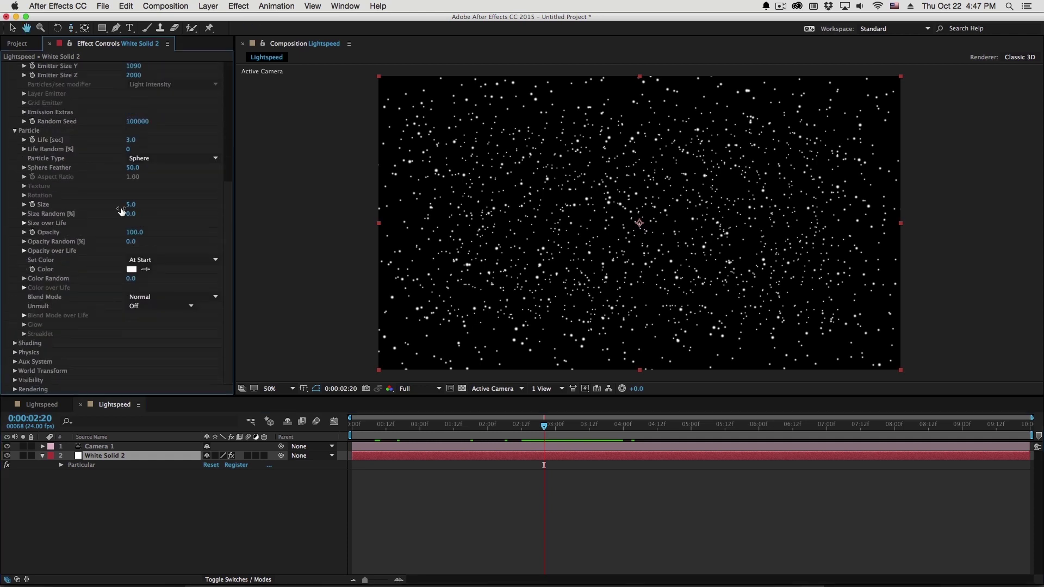
pyautogui.click(131, 141)
pyautogui.press('Return')
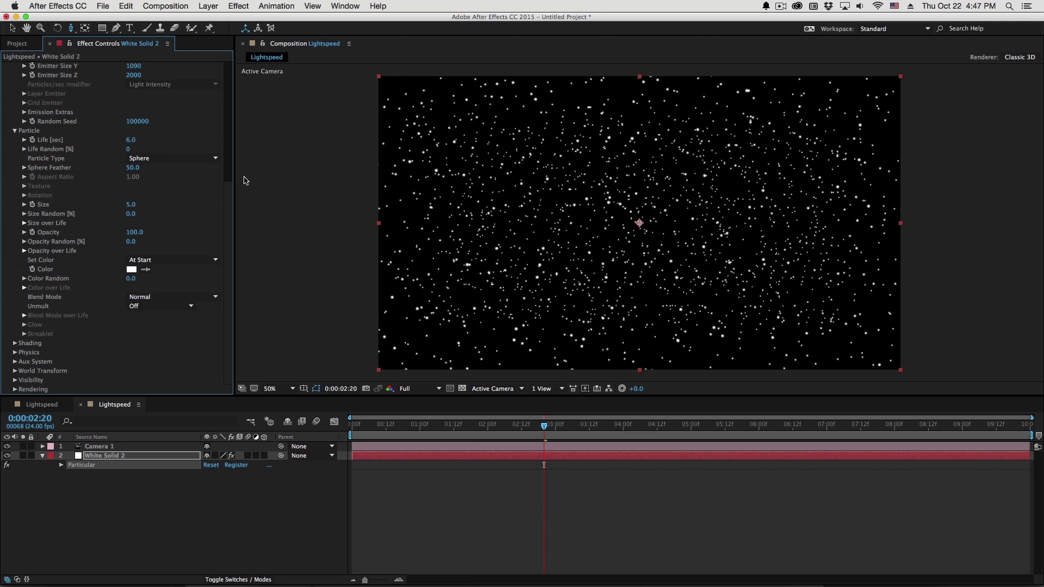
pyautogui.moveTo(633, 430); pyautogui.dragTo(515, 429)
pyautogui.press('space')
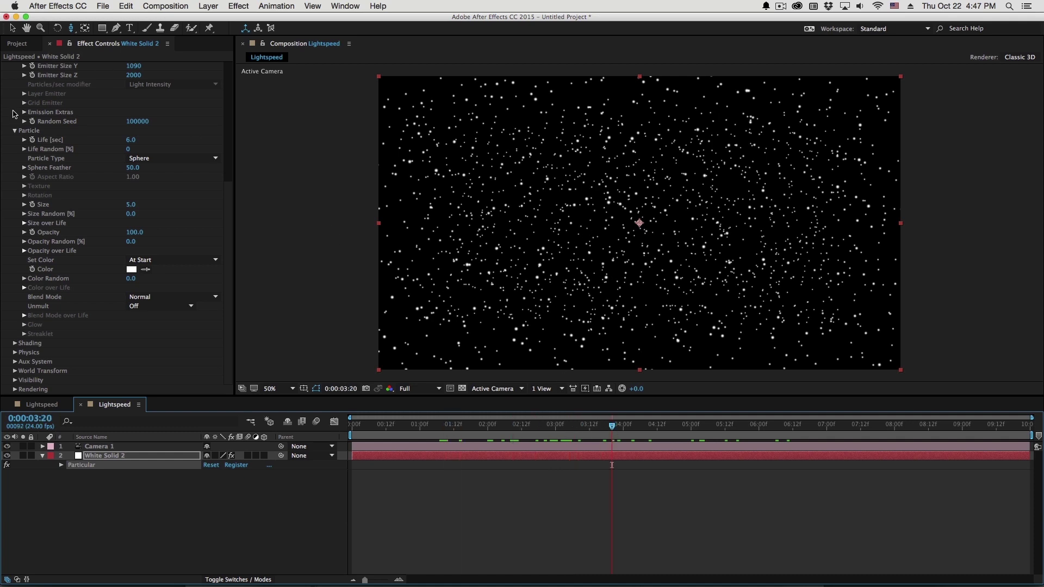
pyautogui.click(15, 131)
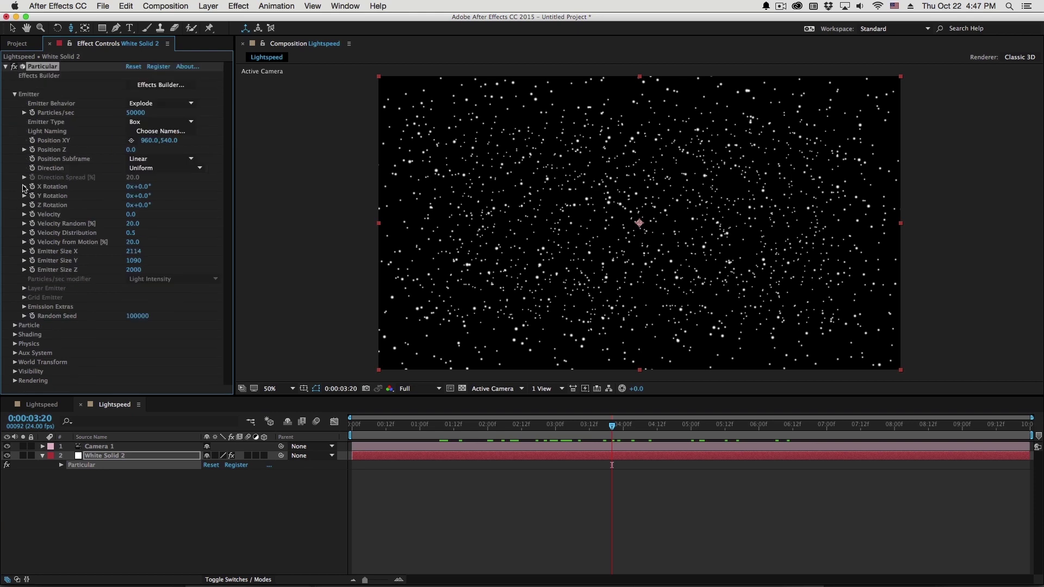
# Open Physics > Air and move the existing Wind Z keyframe earlier to about 2:00.
pyautogui.click(15, 94)
pyautogui.click(15, 122)
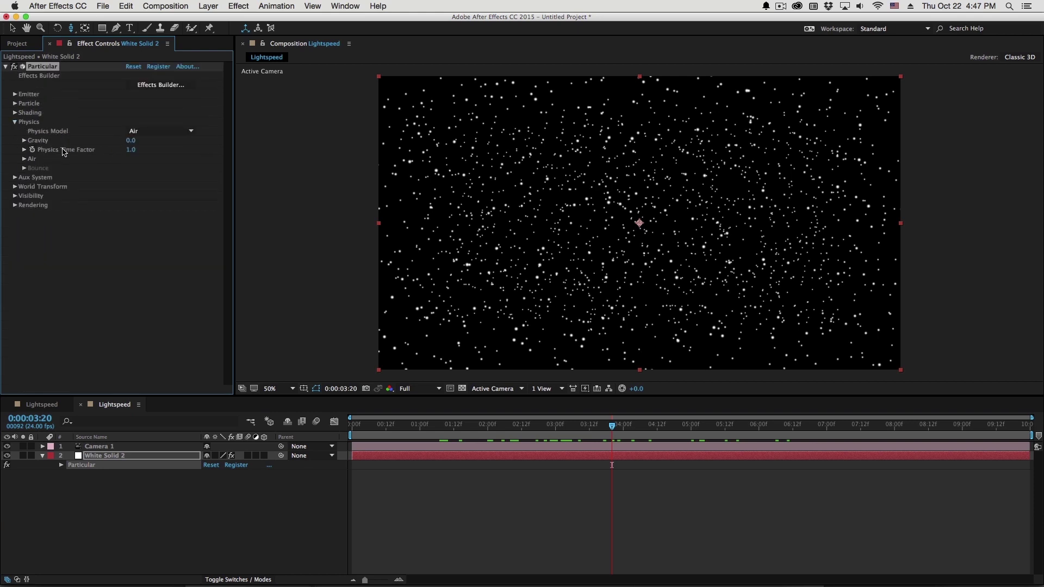
pyautogui.click(24, 159)
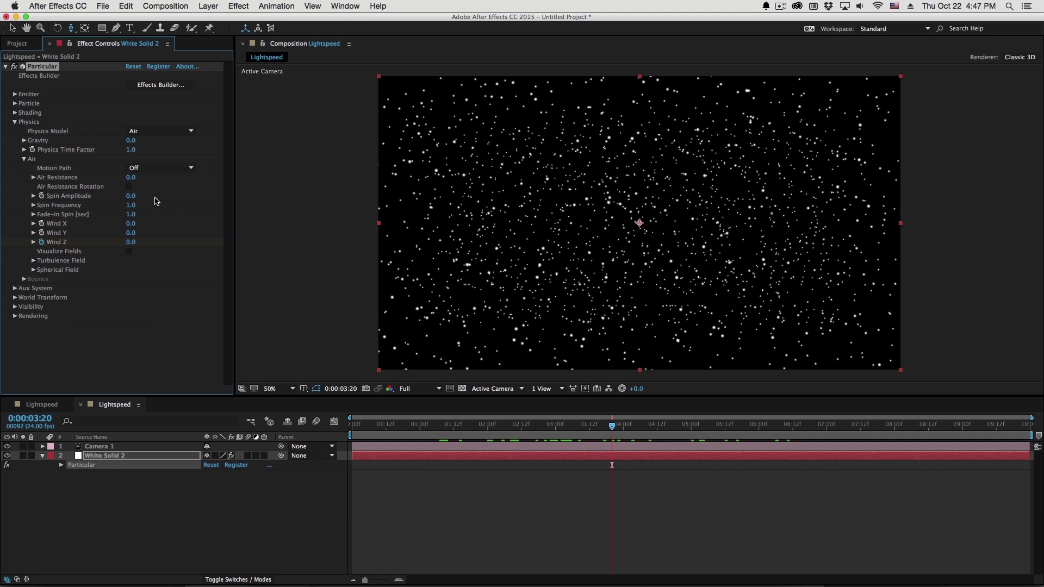
pyautogui.press('u')
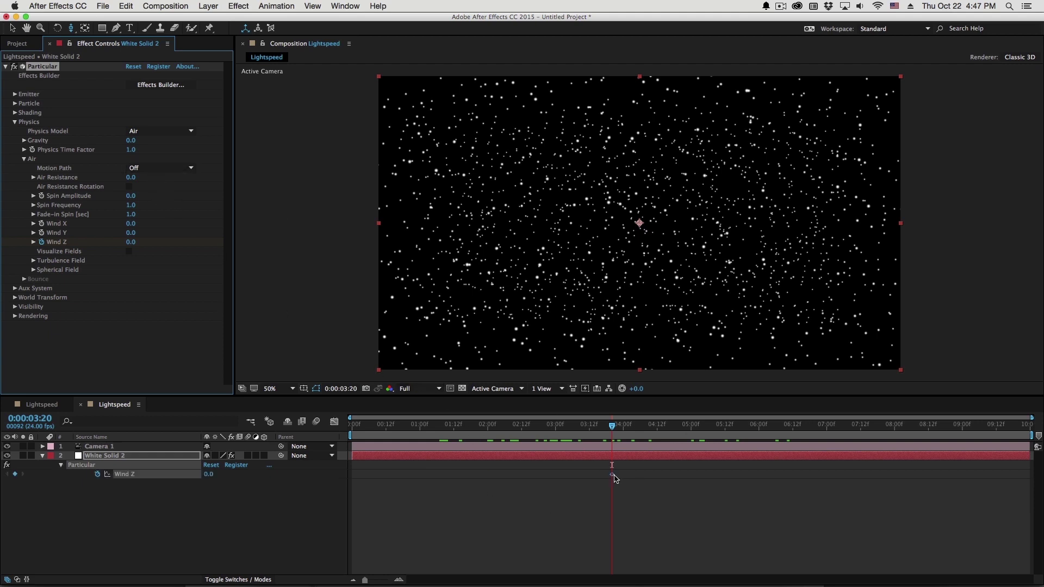
pyautogui.moveTo(613, 474); pyautogui.dragTo(515, 481)
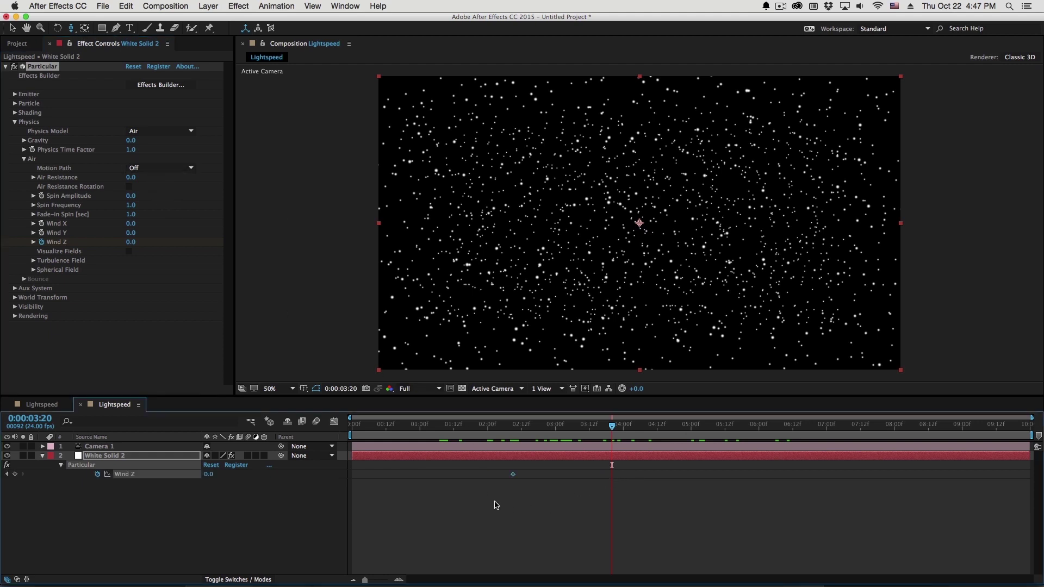
pyautogui.click(489, 427)
pyautogui.moveTo(493, 442); pyautogui.dragTo(544, 445)
# Add a second Wind Z keyframe at 2:20 set to -1000 and preview the rushing stars.
pyautogui.moveTo(209, 474); pyautogui.dragTo(381, 463)
pyautogui.moveTo(486, 440); pyautogui.dragTo(547, 449)
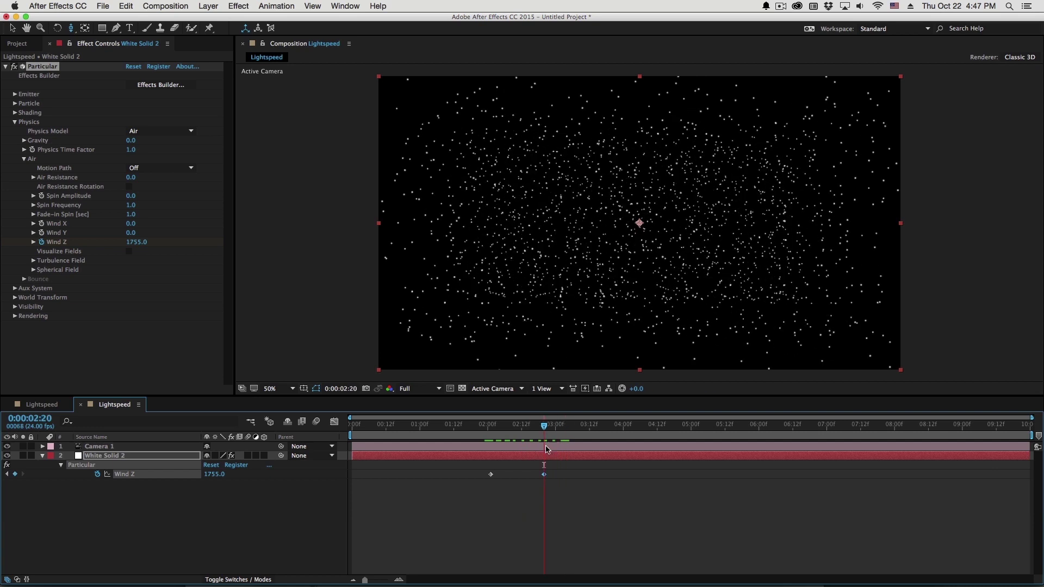
pyautogui.click(218, 474)
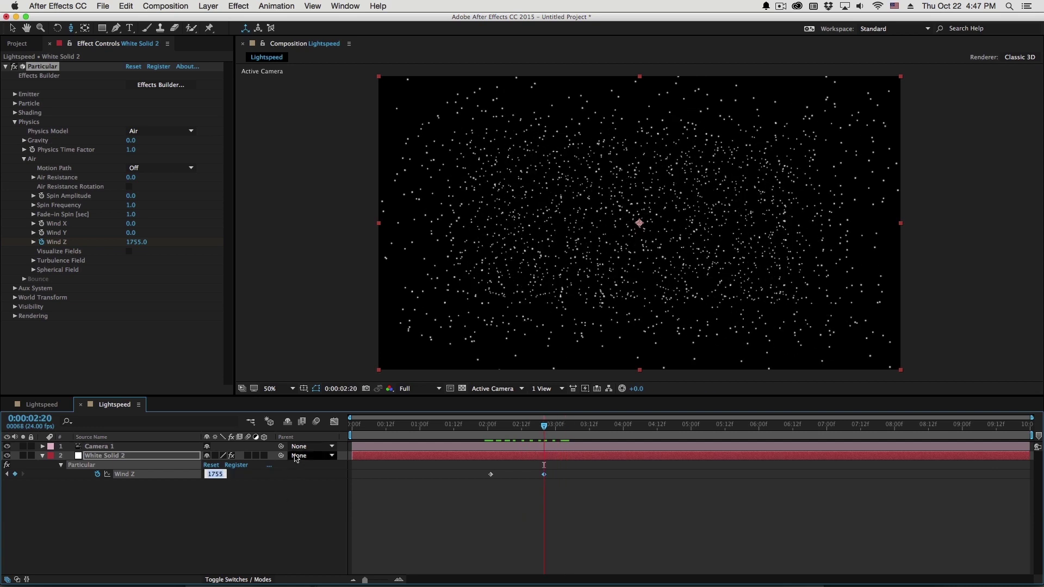
pyautogui.write('-')
pyautogui.press('BackSpace')
pyautogui.press('BackSpace')
pyautogui.press('BackSpace')
pyautogui.press('Return')
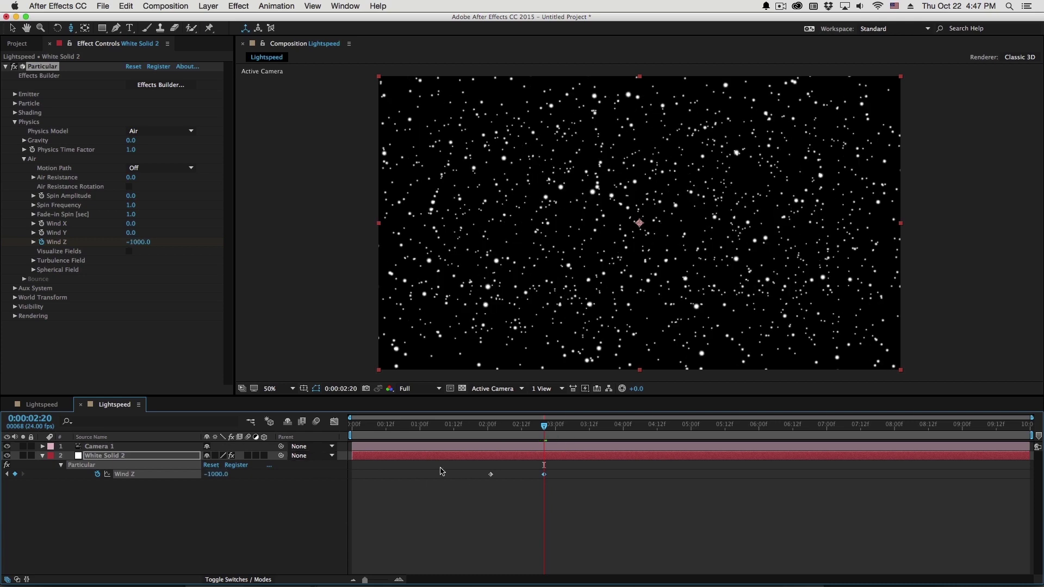
pyautogui.press('space')
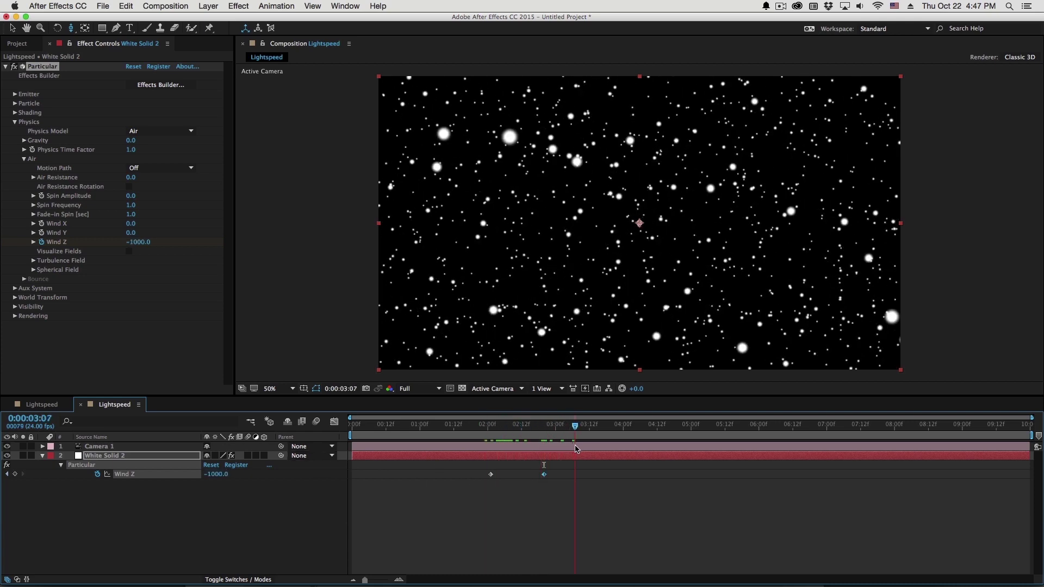
pyautogui.press('space')
pyautogui.press('pageup')
pyautogui.press('pageup')
pyautogui.press('space')
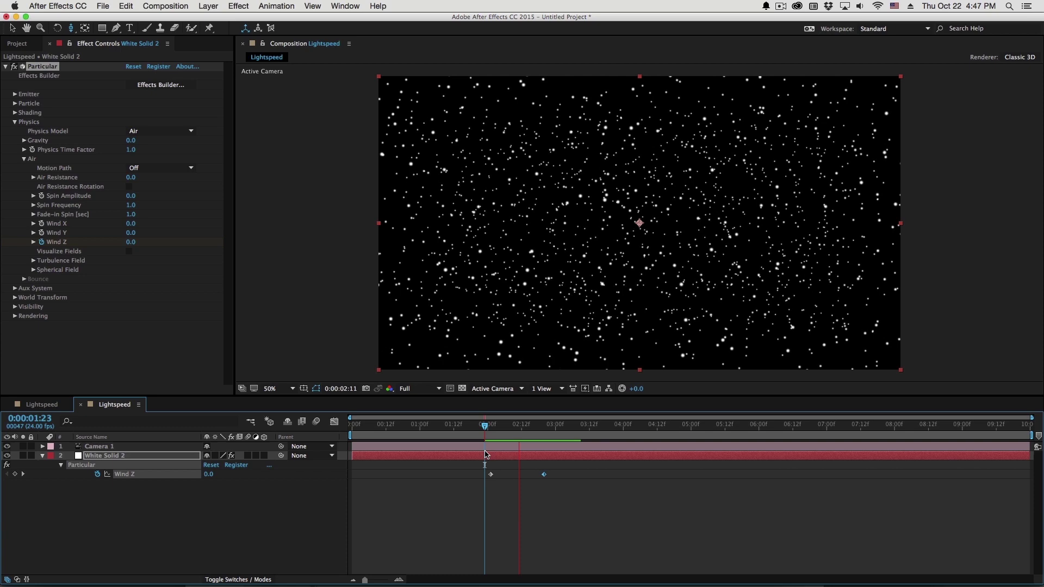
# Set the first Wind Z keyframe at 2:01 to 10 and preview the result.
pyautogui.click(465, 427)
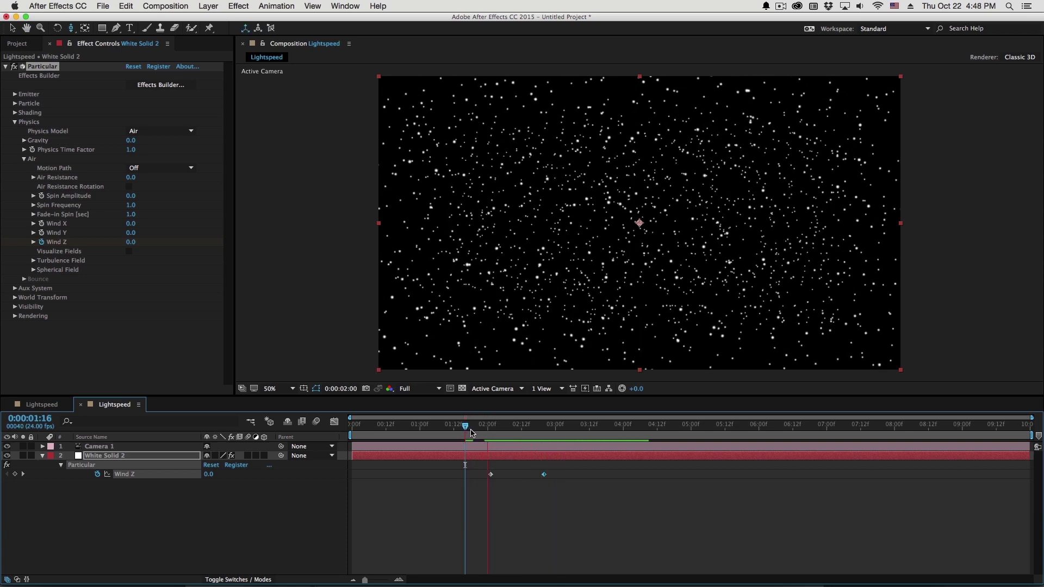
pyautogui.click(489, 427)
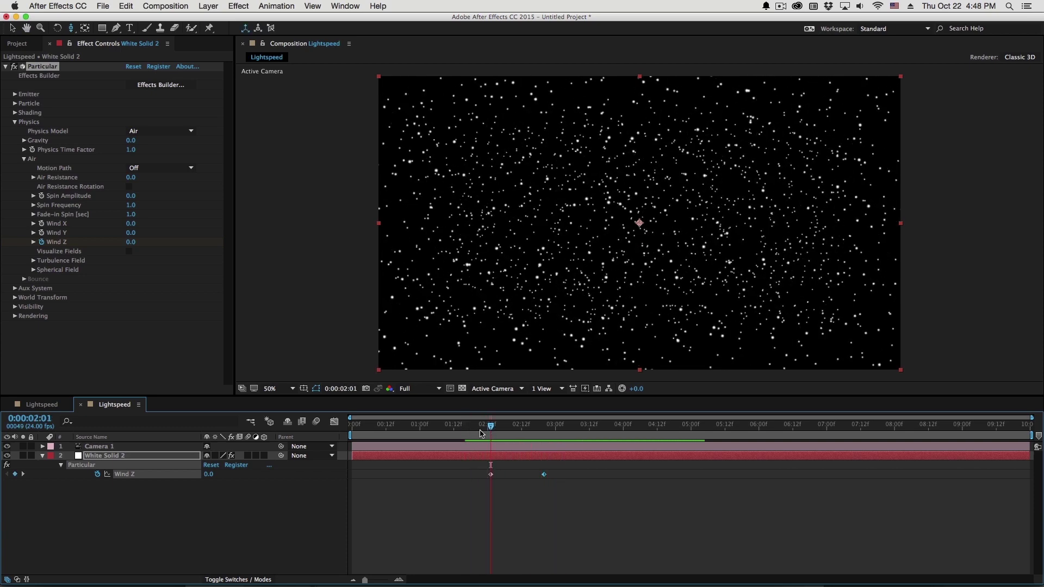
pyautogui.click(209, 474)
pyautogui.write('10')
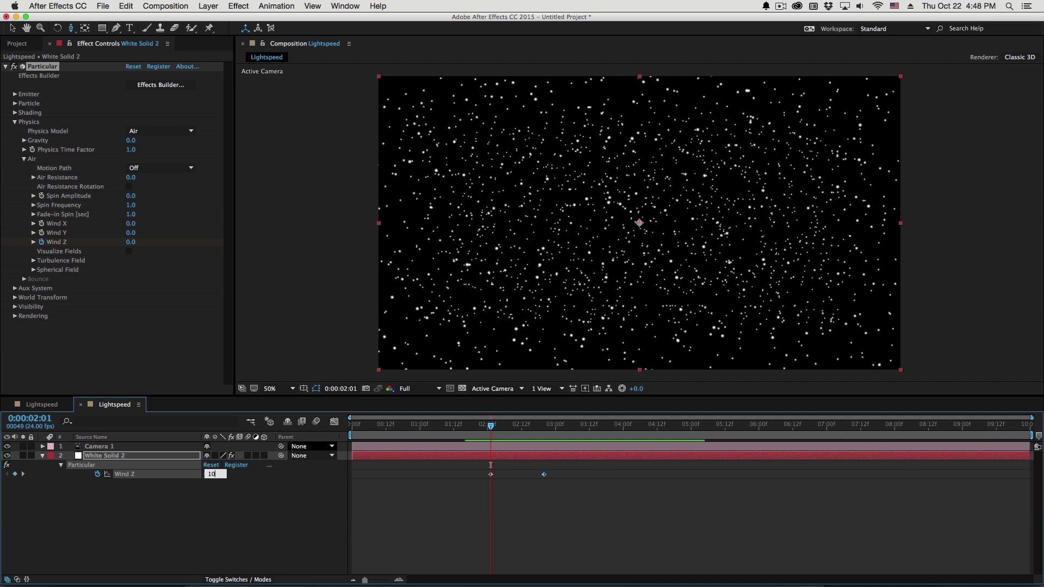
pyautogui.press('Return')
pyautogui.press('space')
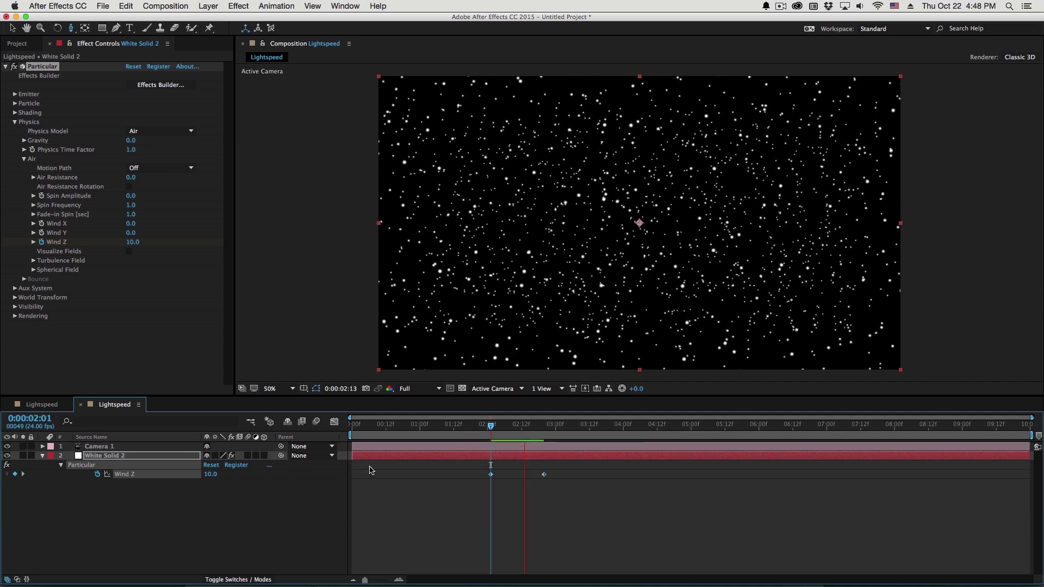
pyautogui.click(425, 428)
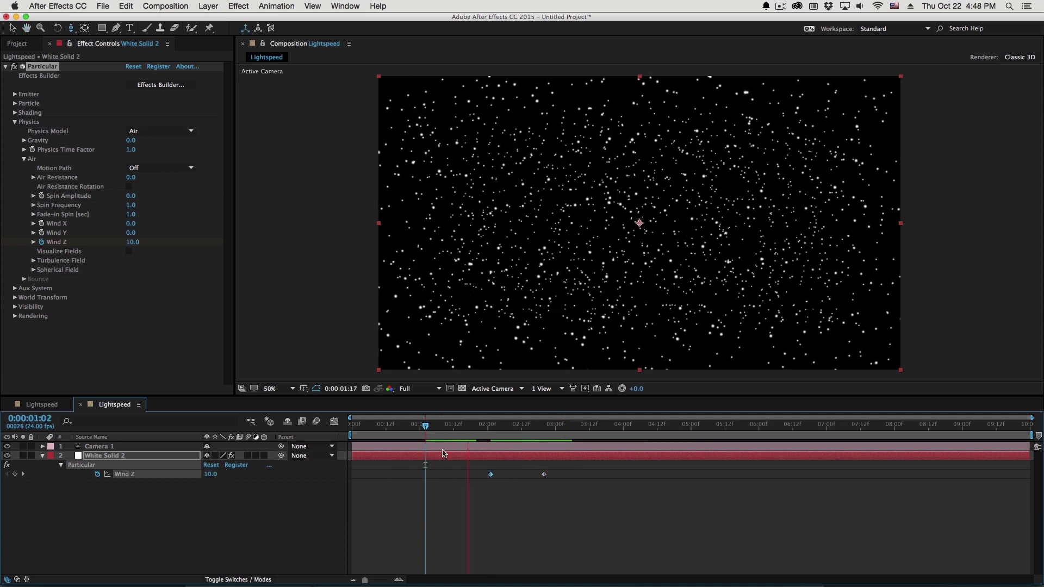
# Try Wind Z values of 50 and then -50 at the 2:01 keyframe, previewing from 1:05.
pyautogui.moveTo(465, 429); pyautogui.dragTo(490, 427)
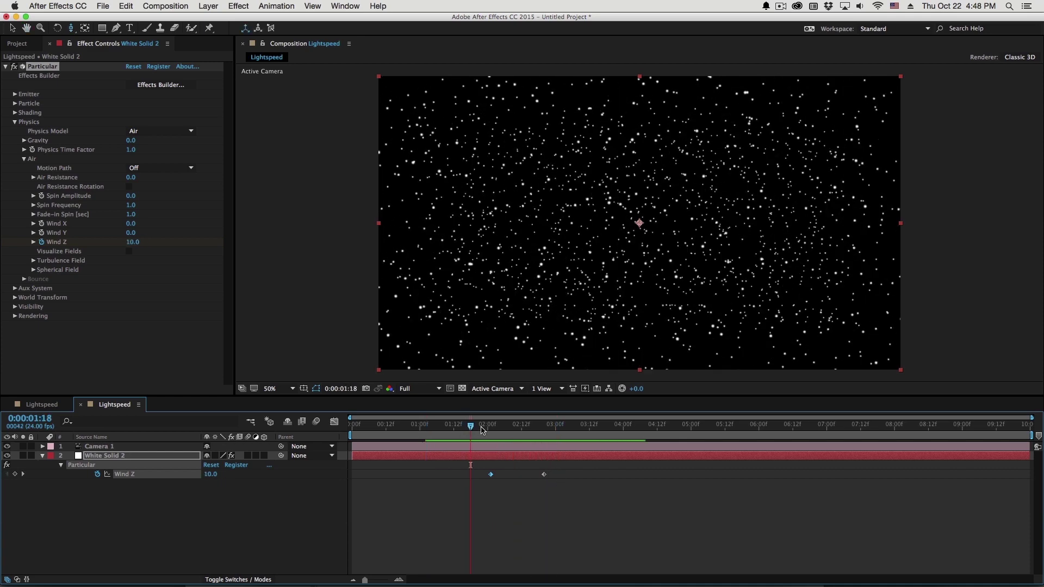
pyautogui.click(210, 474)
pyautogui.write('50')
pyautogui.press('Return')
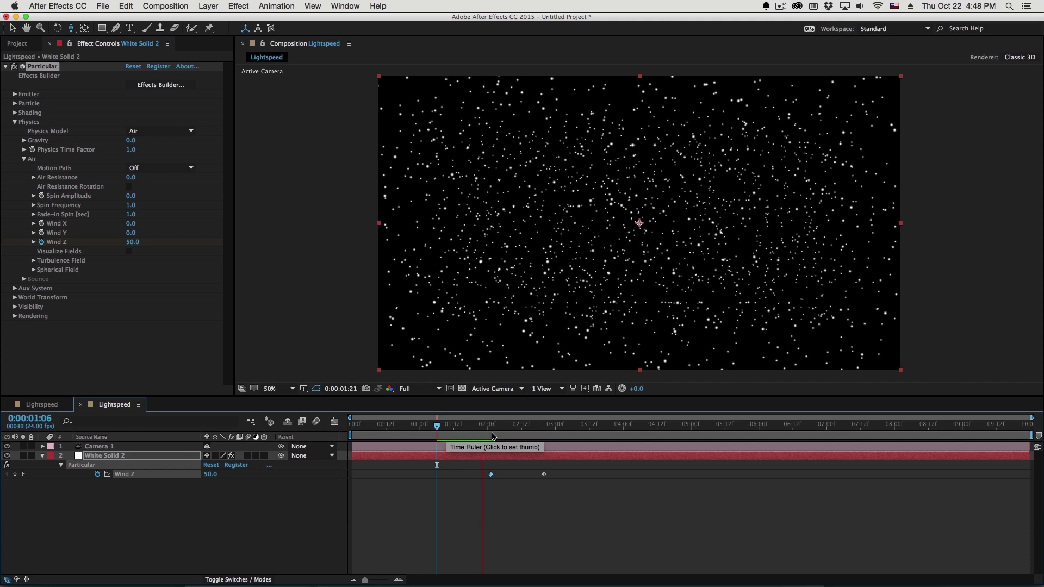
pyautogui.click(210, 474)
pyautogui.write('-50')
pyautogui.press('Return')
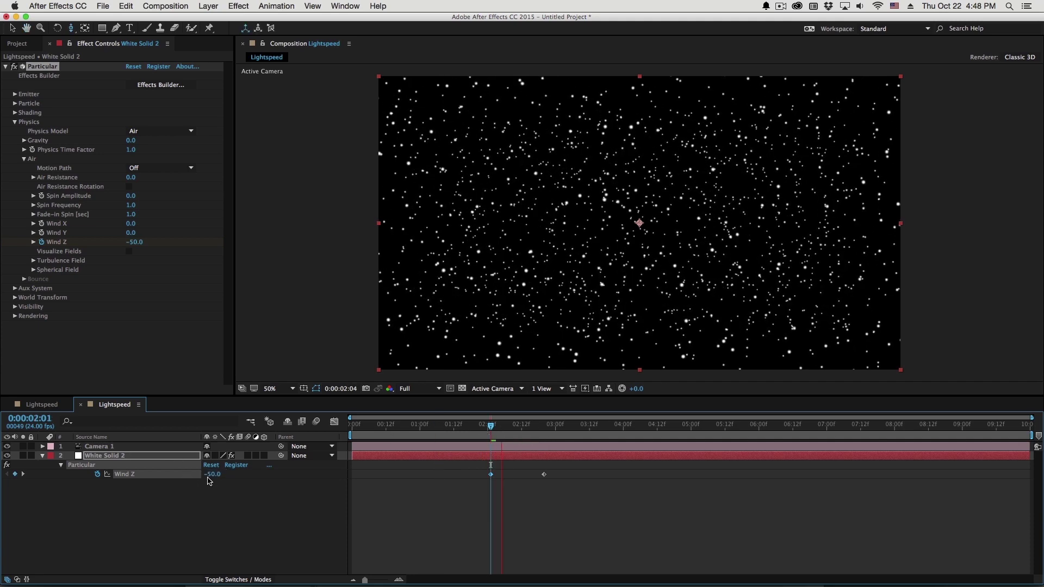
pyautogui.click(434, 438)
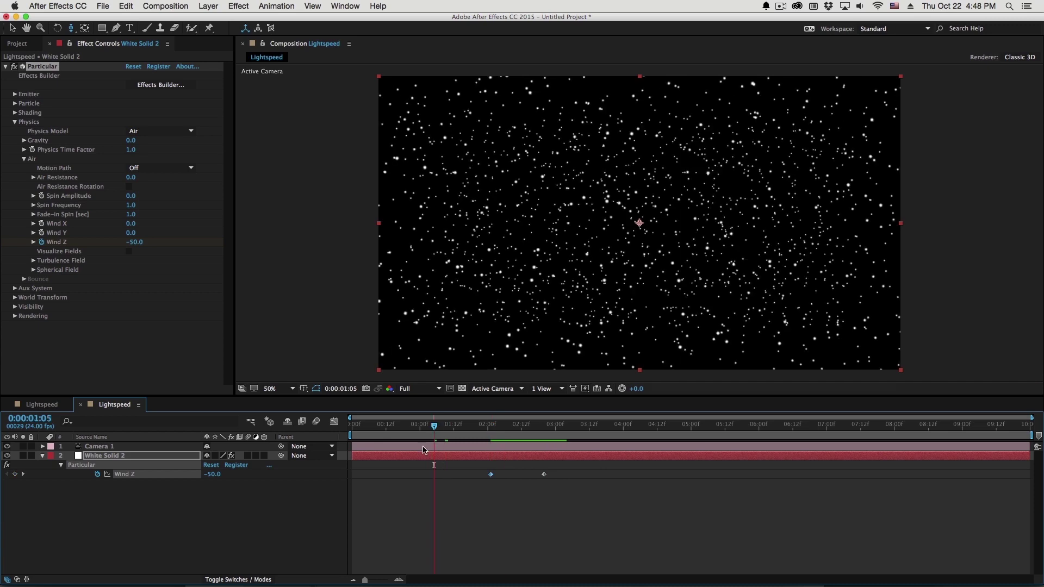
pyautogui.press('space')
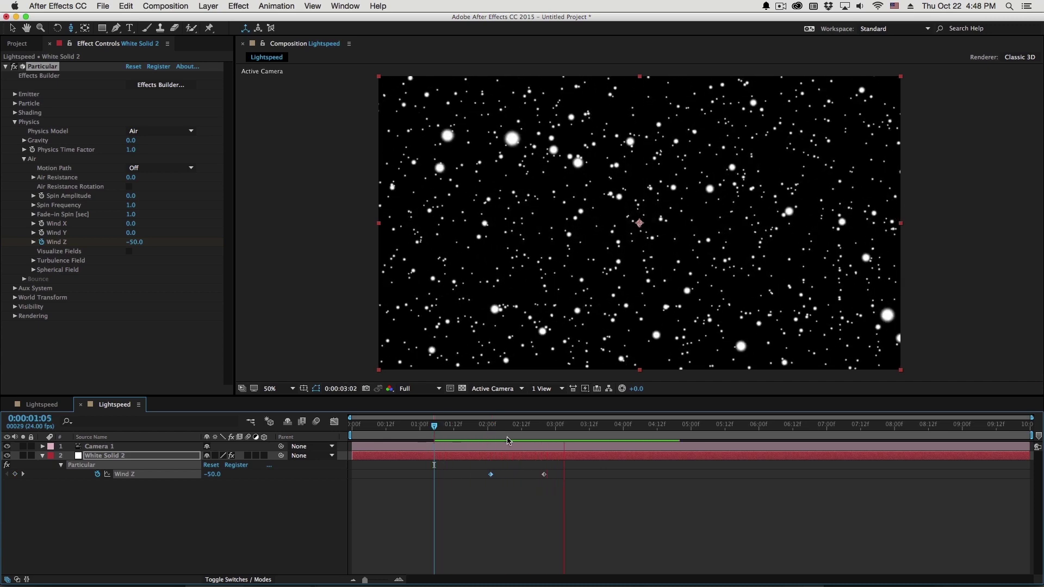
pyautogui.click(491, 429)
# Settle the 2:01 Wind Z keyframe on -10 and scrub to check the wind ramp.
pyautogui.click(215, 474)
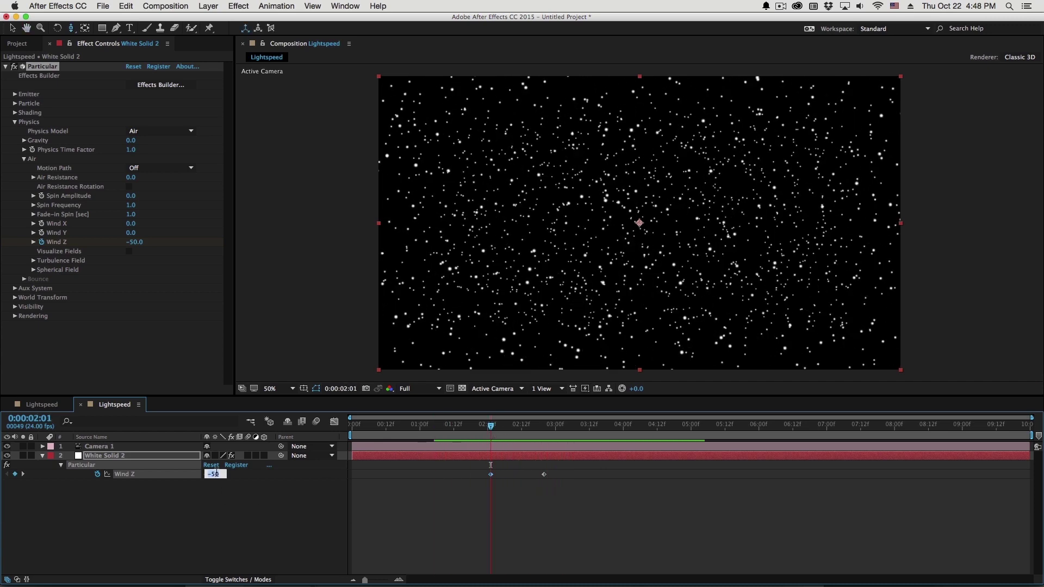
pyautogui.write('-10')
pyautogui.press('Return')
pyautogui.press('space')
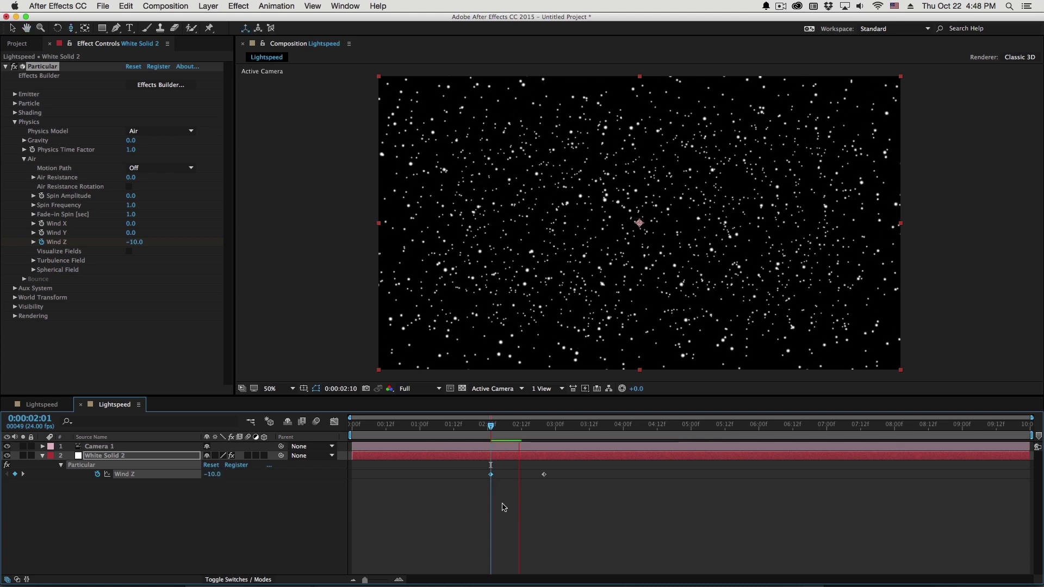
pyautogui.click(442, 429)
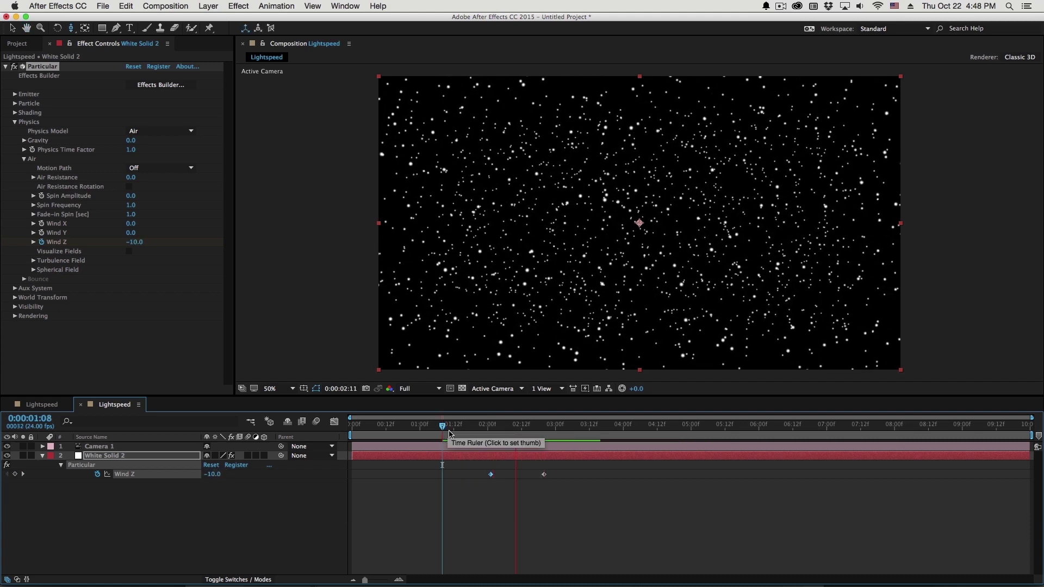
pyautogui.moveTo(442, 433); pyautogui.dragTo(548, 458)
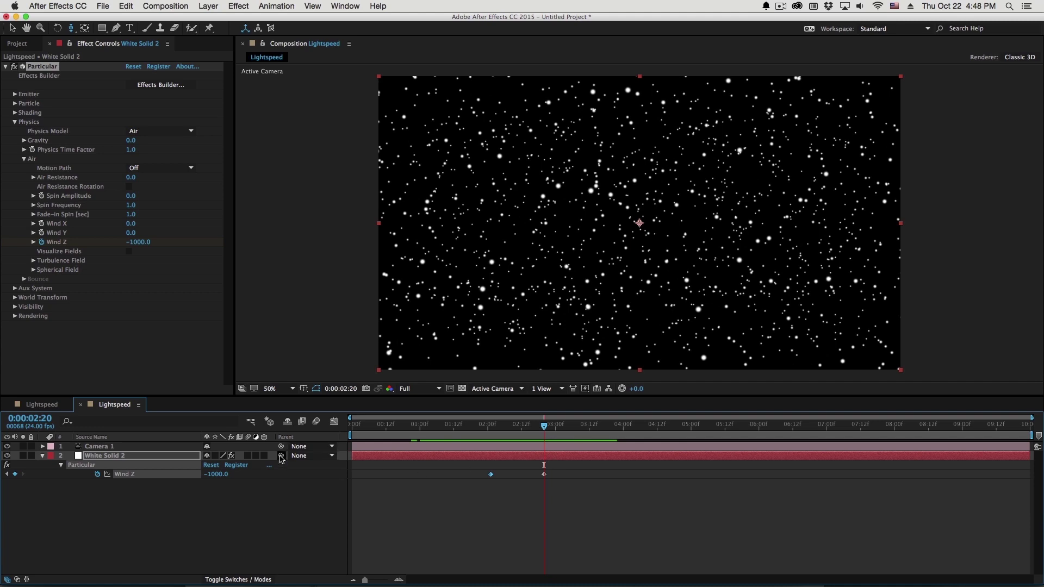
pyautogui.press('space')
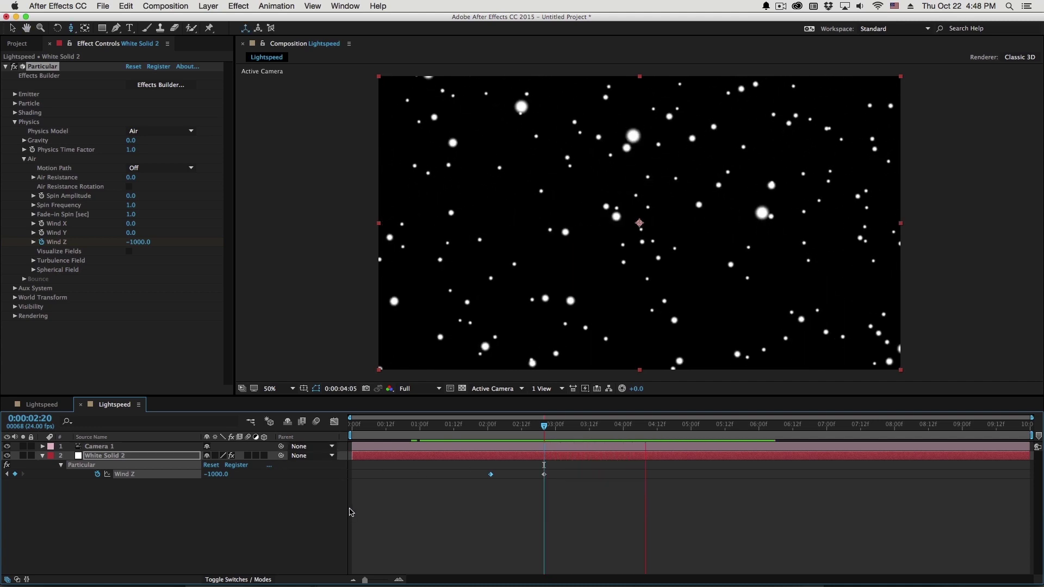
# Expand Emitter and change the Random Seed to 100010.
pyautogui.click(508, 429)
pyautogui.moveTo(525, 436); pyautogui.dragTo(636, 459)
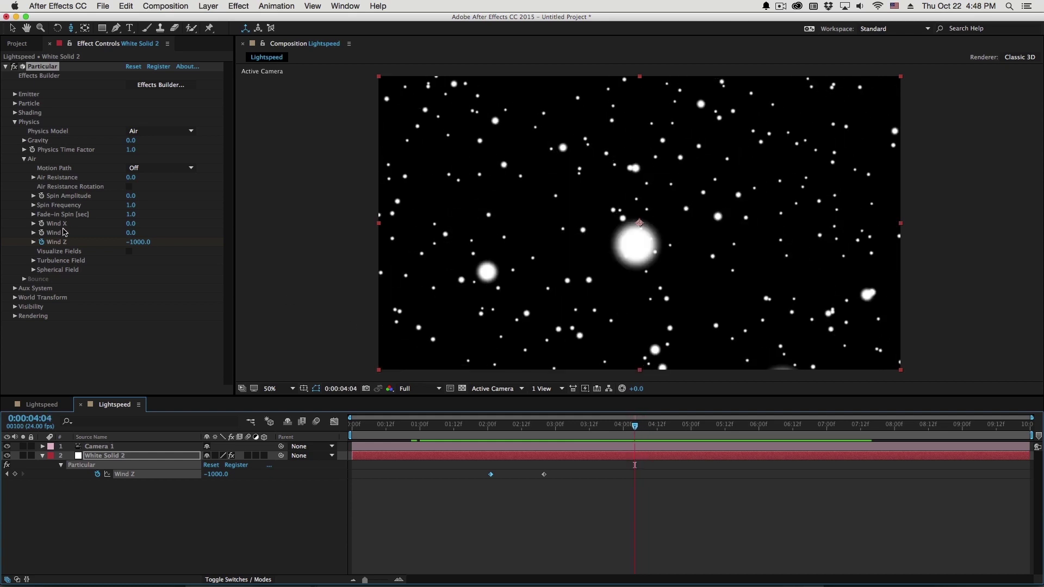
pyautogui.click(15, 94)
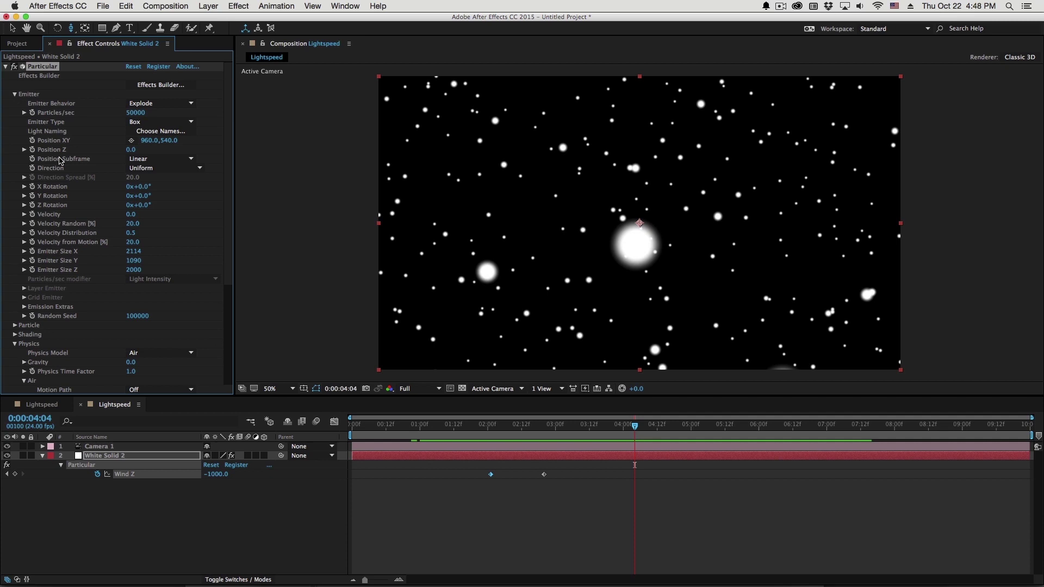
pyautogui.click(136, 316)
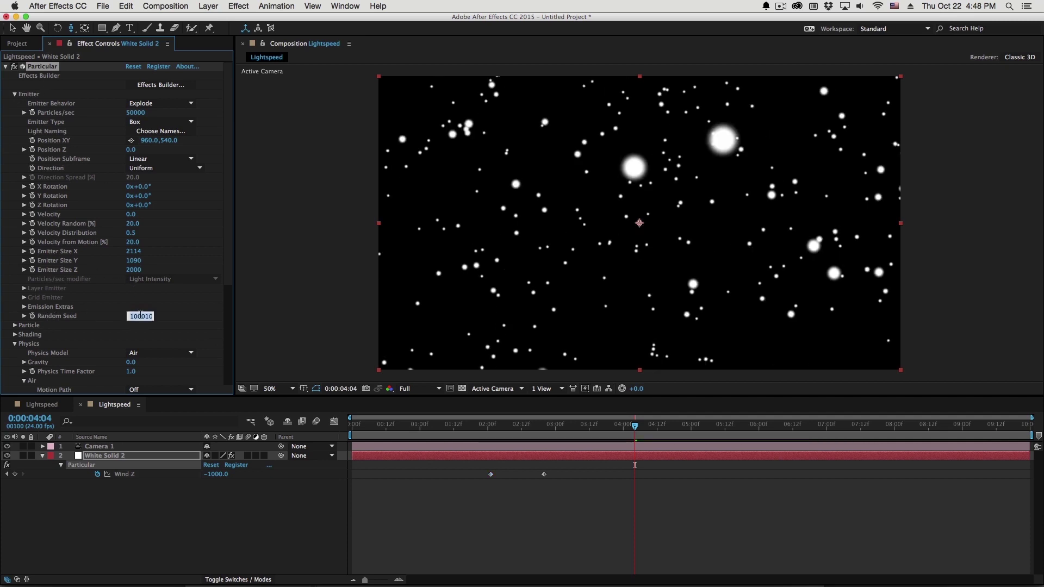
pyautogui.click(448, 471)
# Preview the new star layout, then reselect White Solid 2 and return to the Selection tool.
pyautogui.click(444, 446)
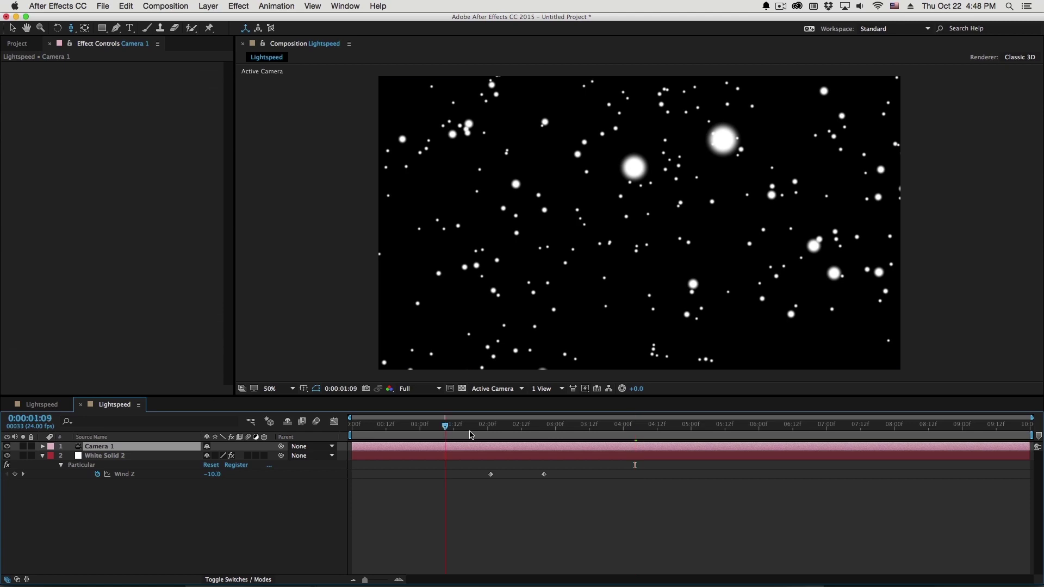
pyautogui.press('space')
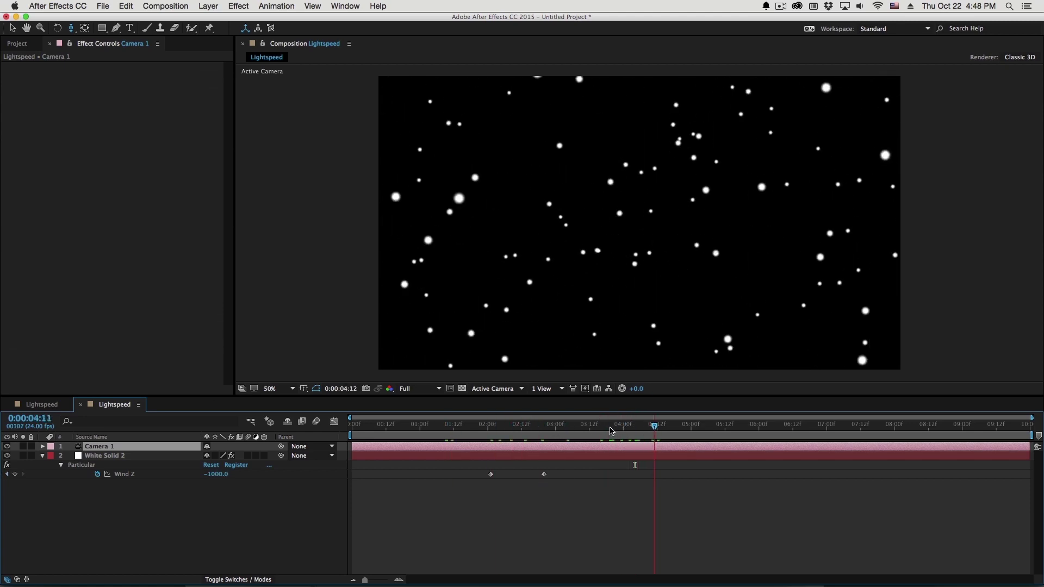
pyautogui.moveTo(611, 429); pyautogui.dragTo(579, 430)
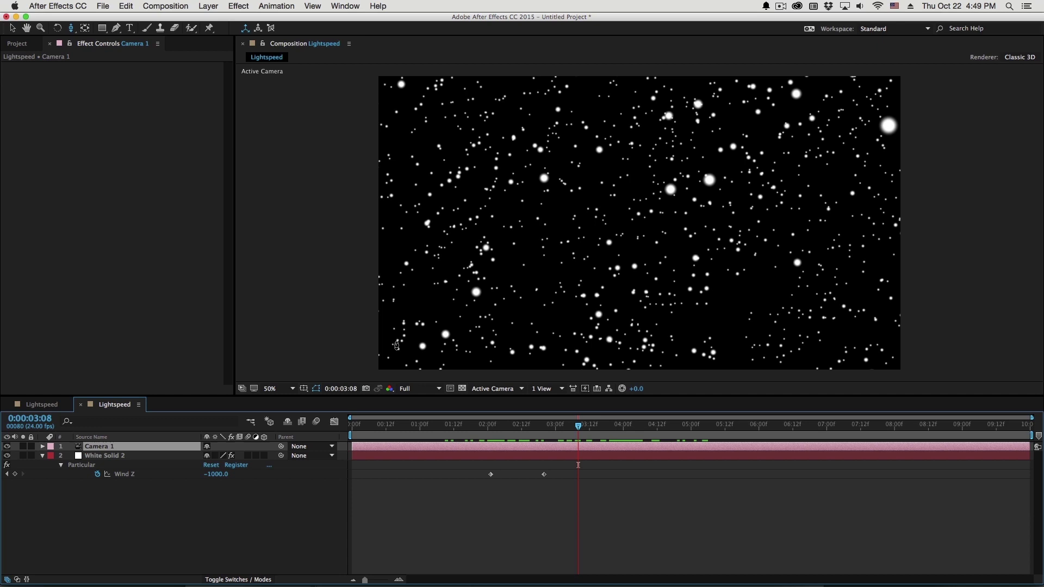
pyautogui.click(127, 455)
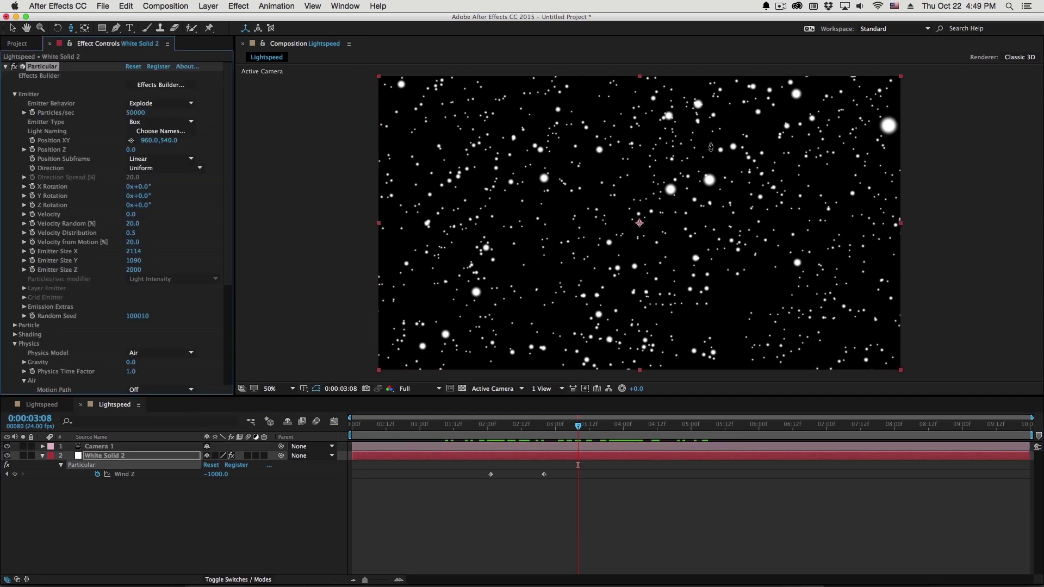
pyautogui.press('v')
# Set the Aux System Emit option to Continuously.
pyautogui.click(15, 94)
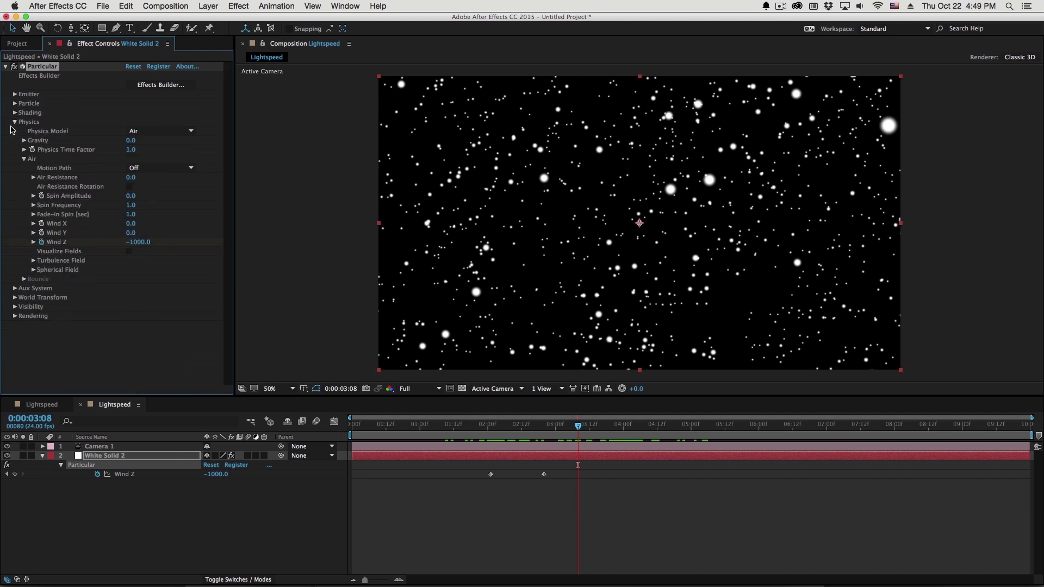
pyautogui.click(15, 122)
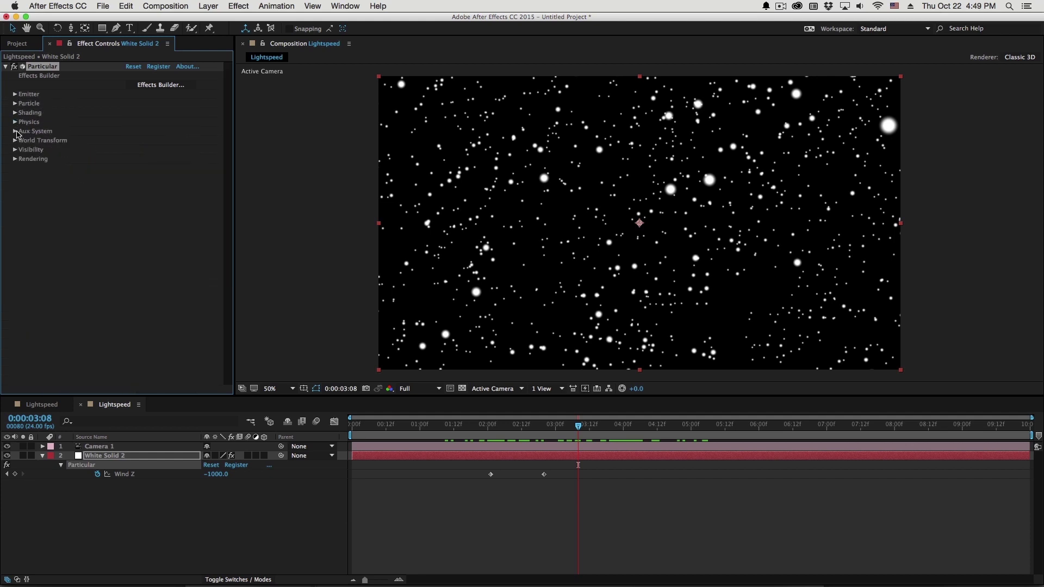
pyautogui.click(15, 131)
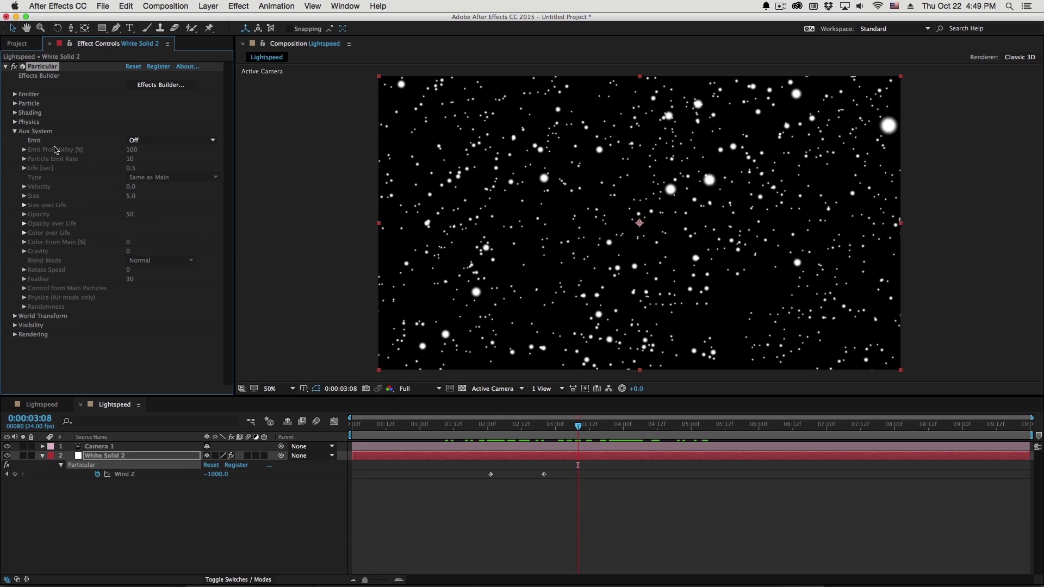
pyautogui.click(138, 140)
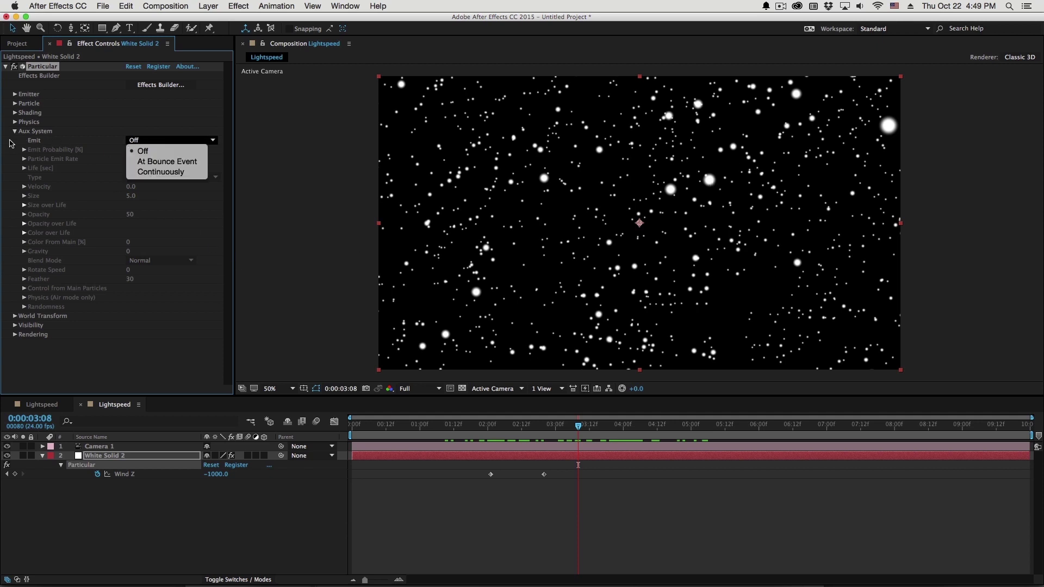
pyautogui.click(148, 173)
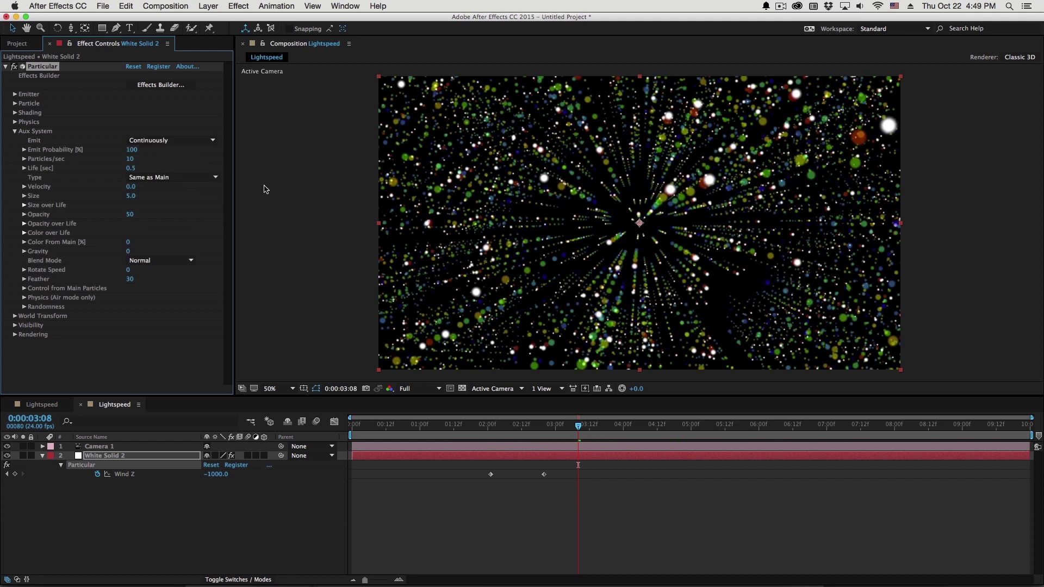
# Scrub the timeline from 01:17 to 02:07 to check the star streaks.
pyautogui.click(479, 424)
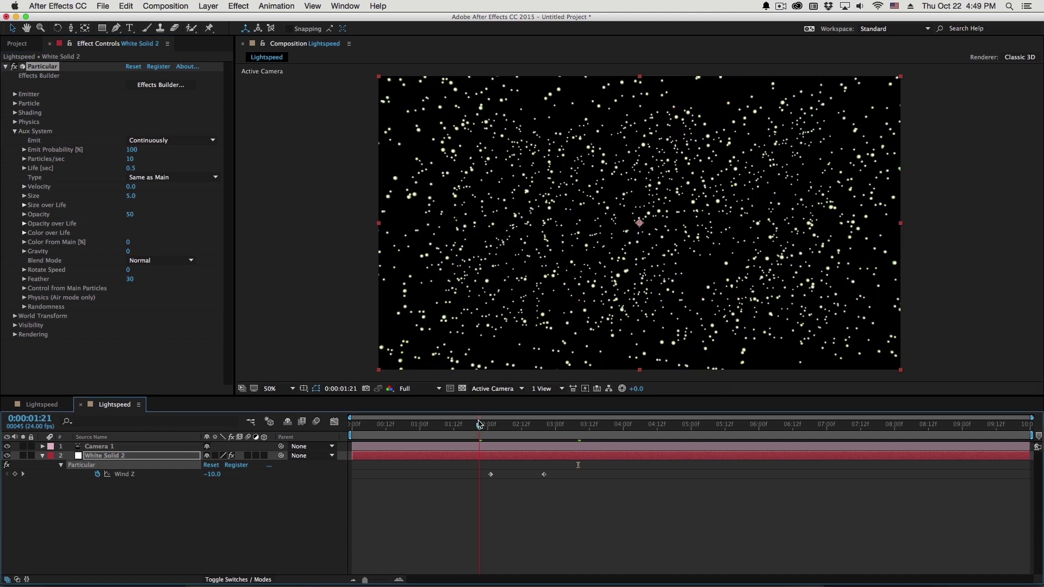
pyautogui.moveTo(459, 432); pyautogui.dragTo(478, 432)
pyautogui.moveTo(482, 428); pyautogui.dragTo(527, 428)
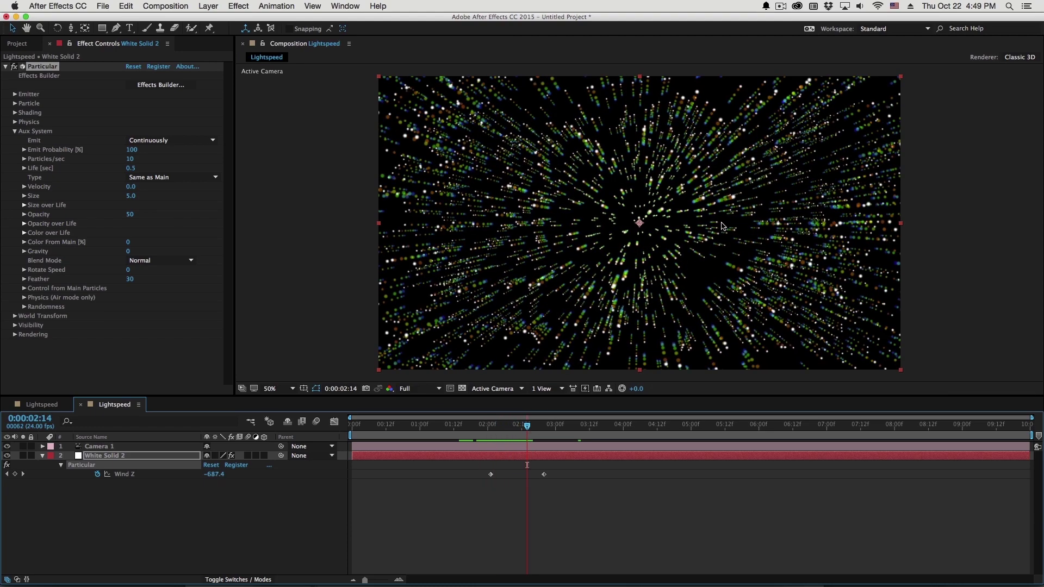
# Drag up the Aux System Particles/sec and pan around the zoomed particle trails.
pyautogui.scroll(2, 759, 198)
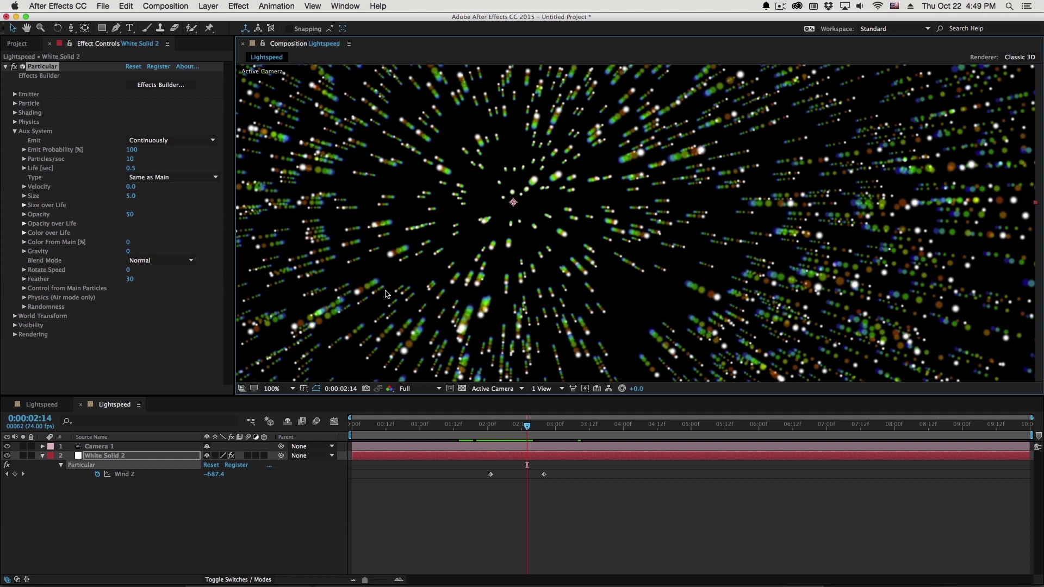
pyautogui.moveTo(129, 158); pyautogui.dragTo(329, 193)
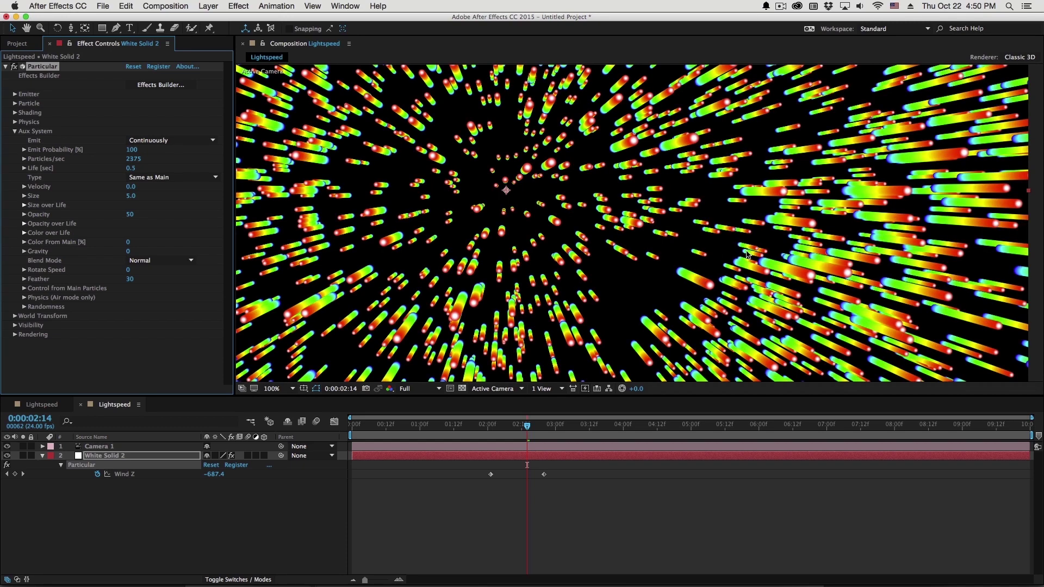
pyautogui.scroll(4, 747, 254)
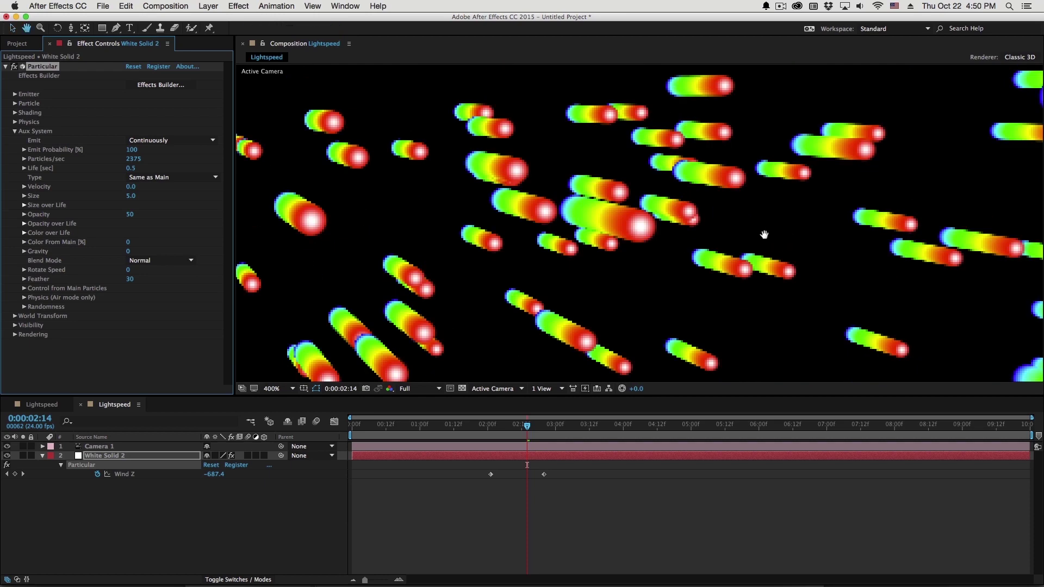
pyautogui.moveTo(762, 233); pyautogui.dragTo(649, 164)
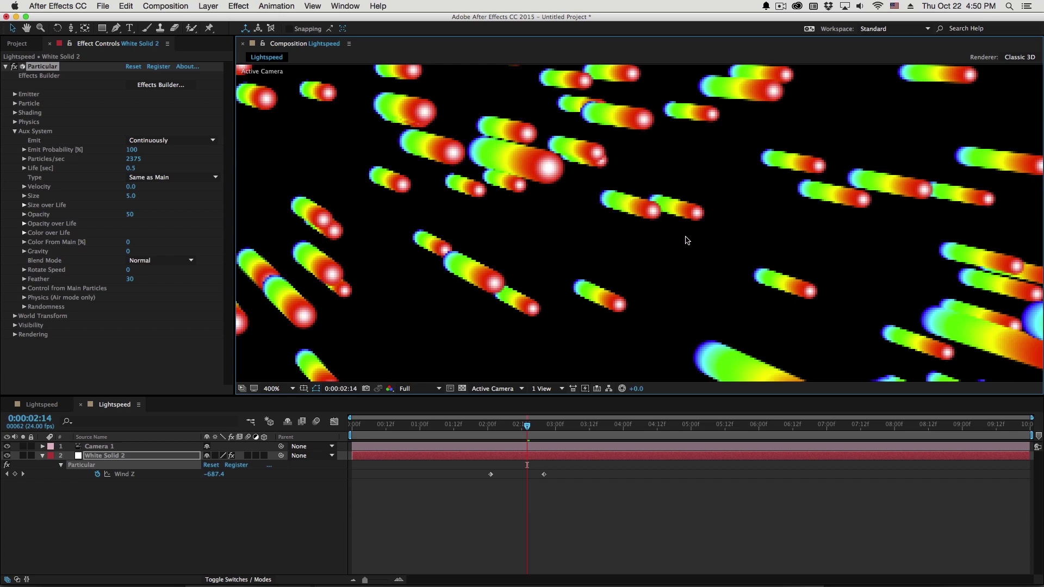
pyautogui.scroll(-4, 638, 199)
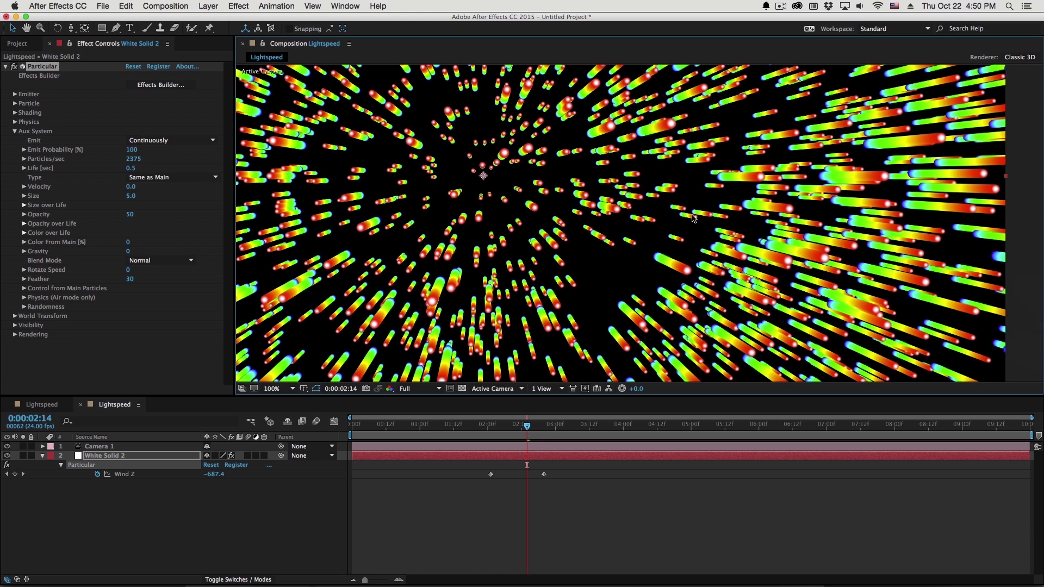
pyautogui.scroll(-2, 742, 184)
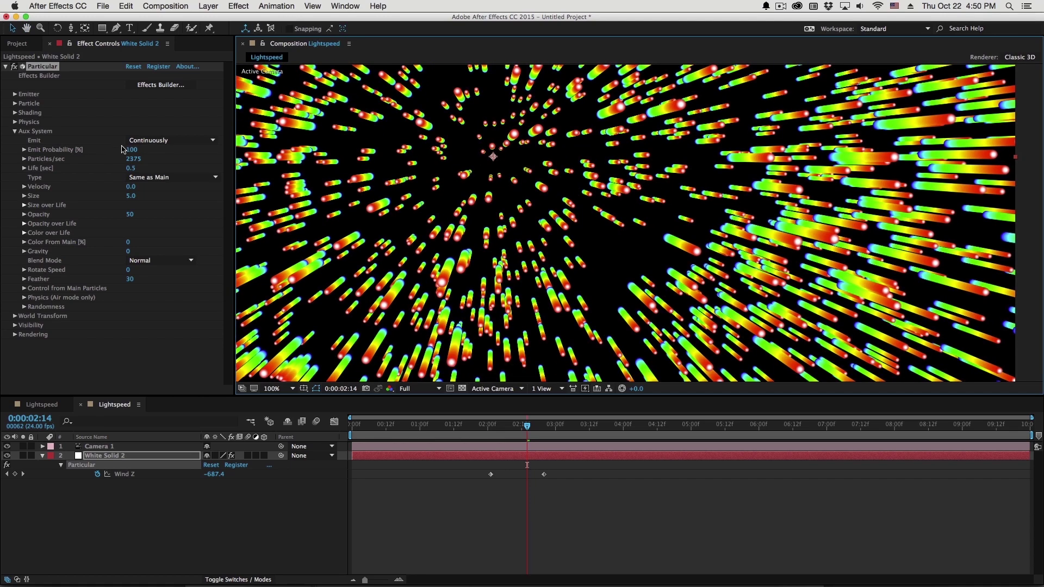
# Enter 200 as the Aux System Particles/sec and pan the composition view.
pyautogui.click(133, 159)
pyautogui.write('200')
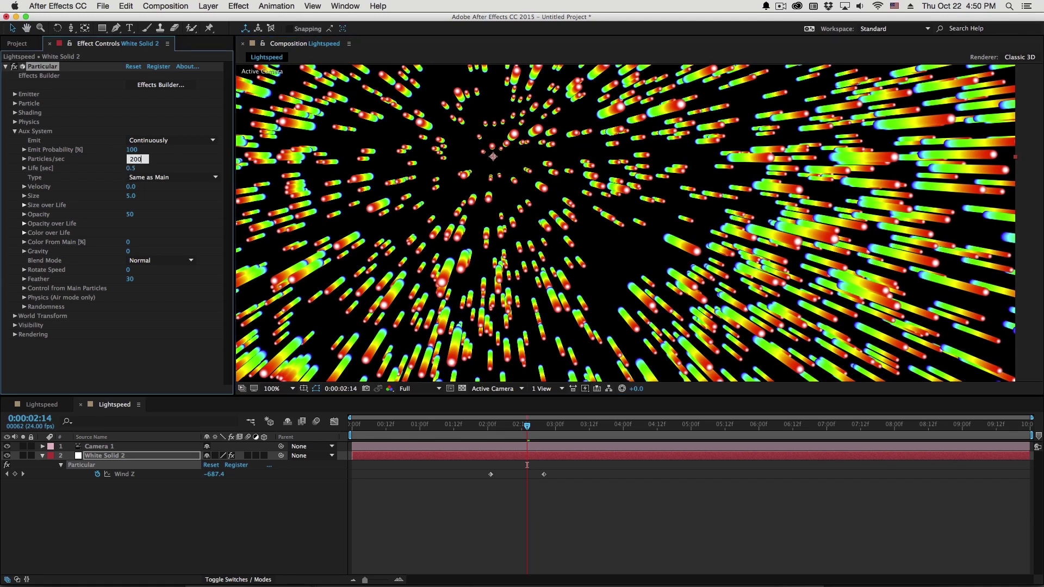
pyautogui.press('Return')
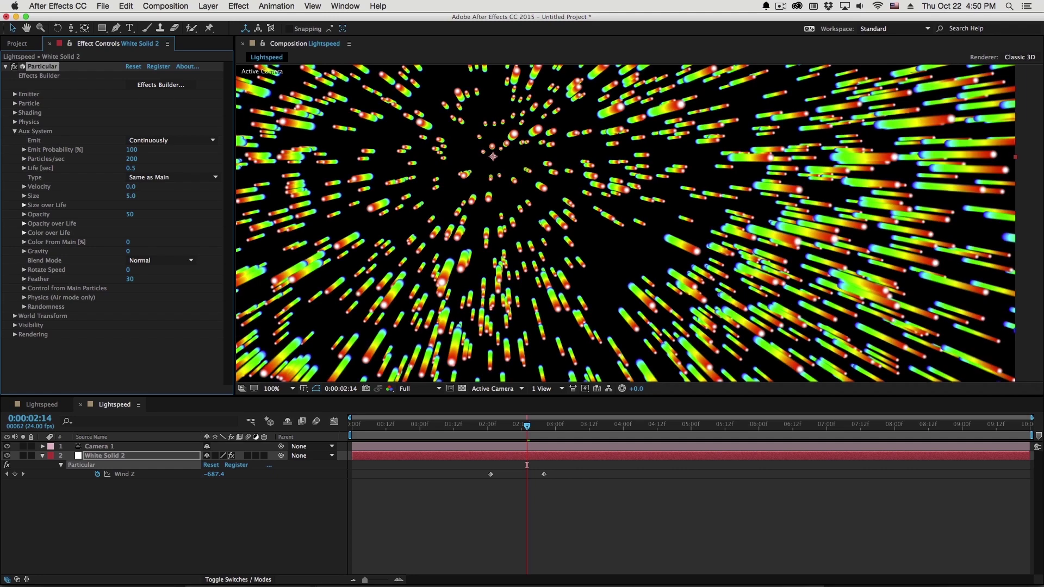
pyautogui.moveTo(467, 177); pyautogui.dragTo(531, 177)
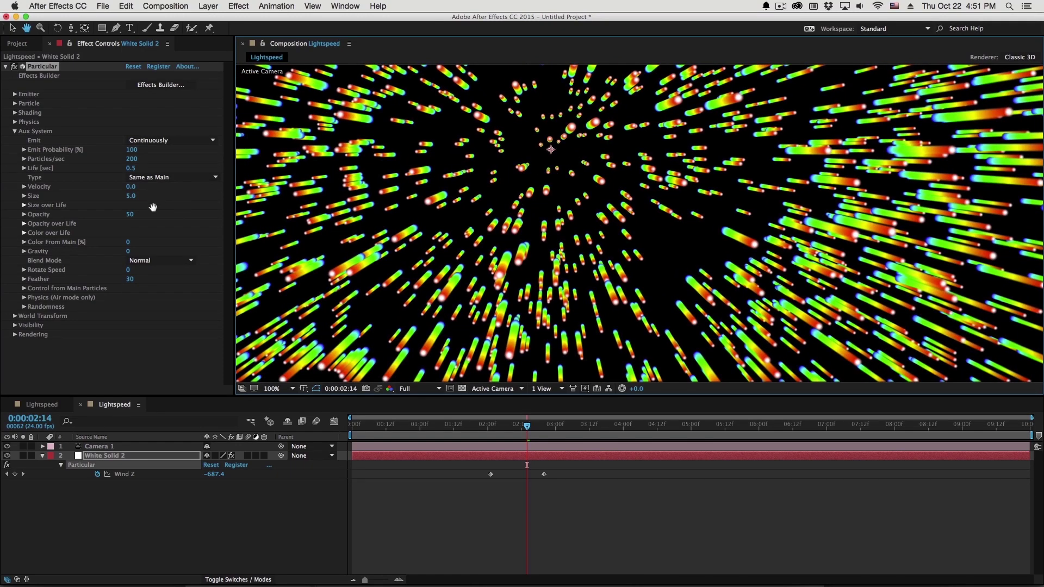
# Expand the trail Color over Life settings and add a colour stop to the ramp.
pyautogui.press('v')
pyautogui.click(24, 232)
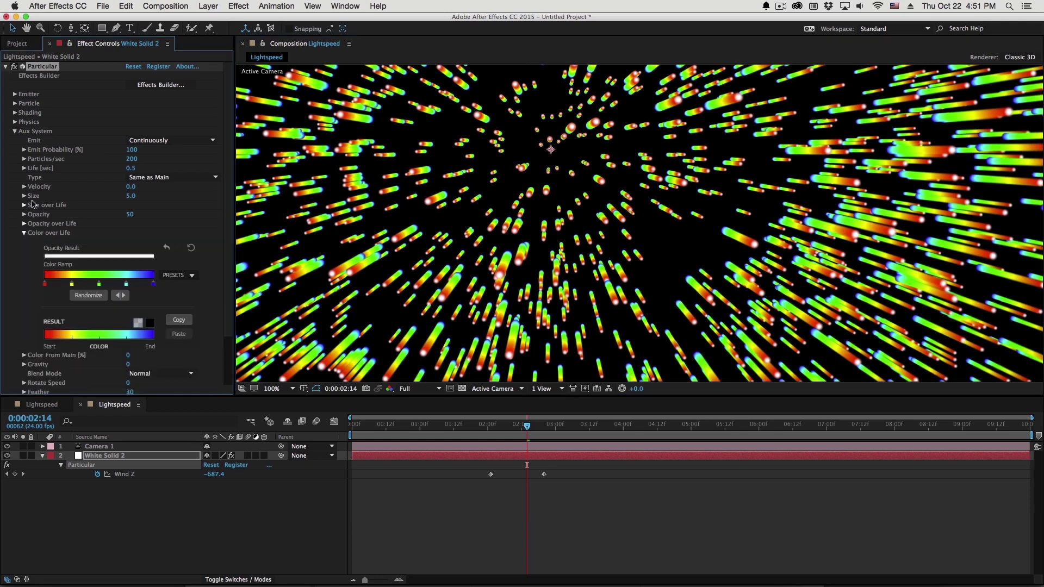
pyautogui.click(71, 280)
pyautogui.click(15, 131)
pyautogui.click(15, 131)
pyautogui.scroll(-2, 25, 174)
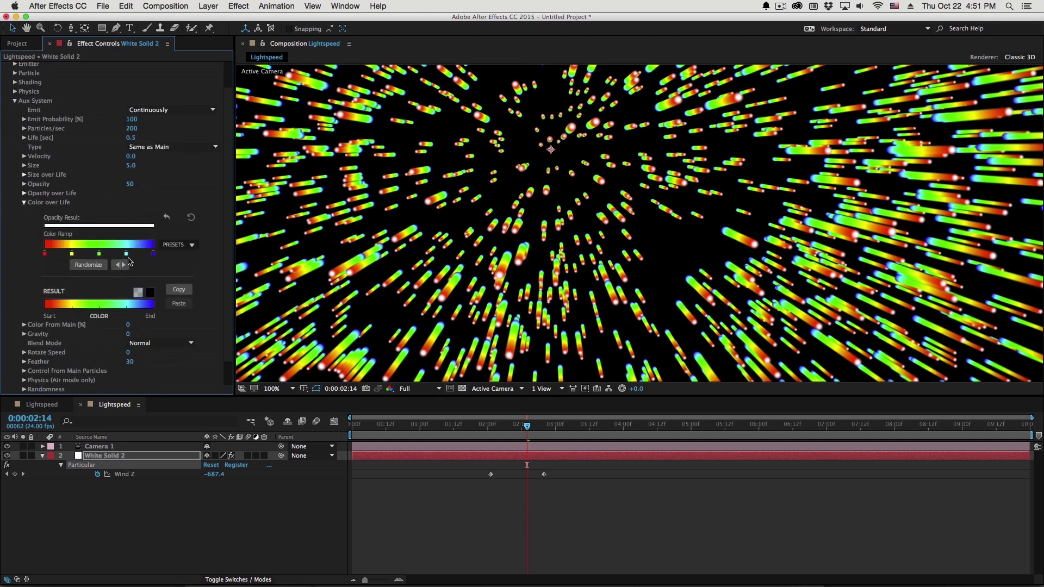
# Randomize the trail ramp, browse its presets, then set Color From Main to 100%.
pyautogui.click(88, 264)
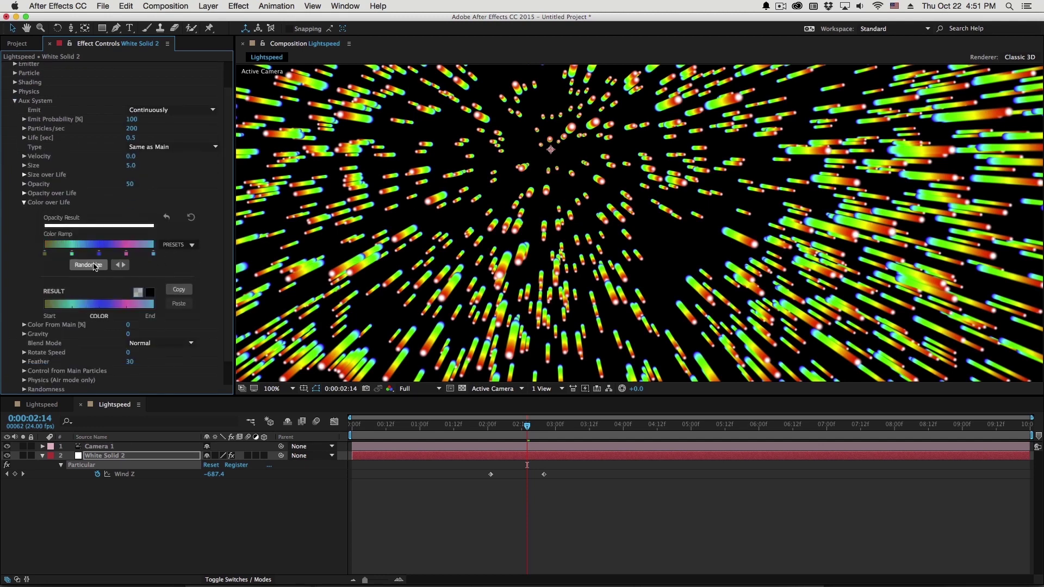
pyautogui.click(192, 245)
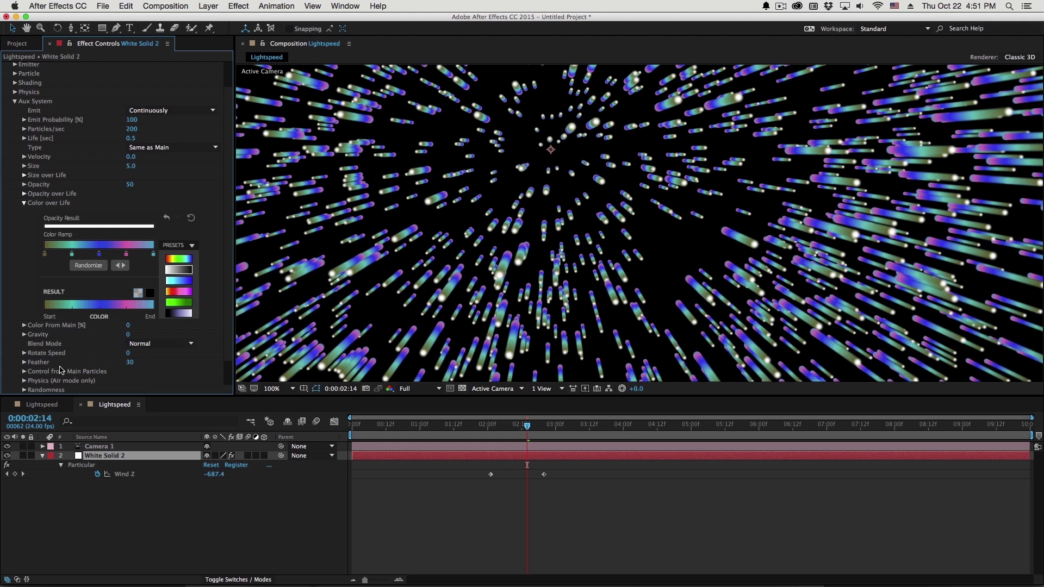
pyautogui.scroll(-2, 86, 376)
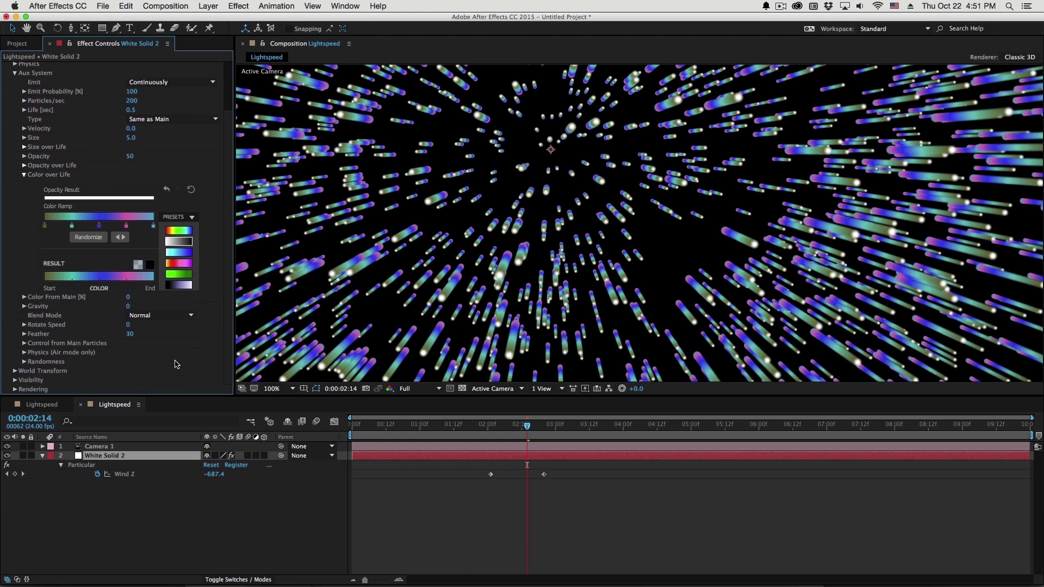
pyautogui.click(206, 214)
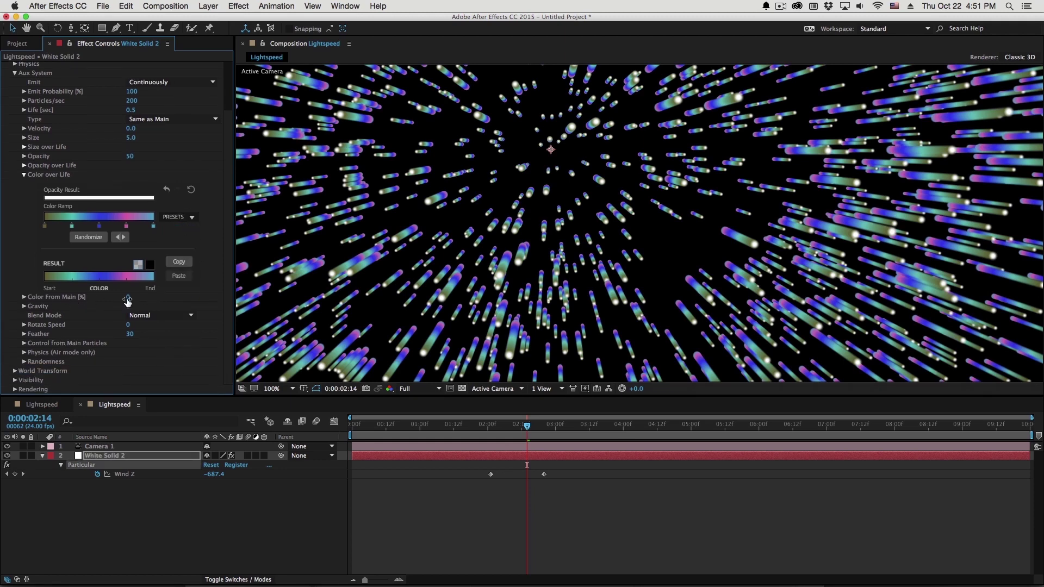
pyautogui.moveTo(126, 297); pyautogui.dragTo(198, 291)
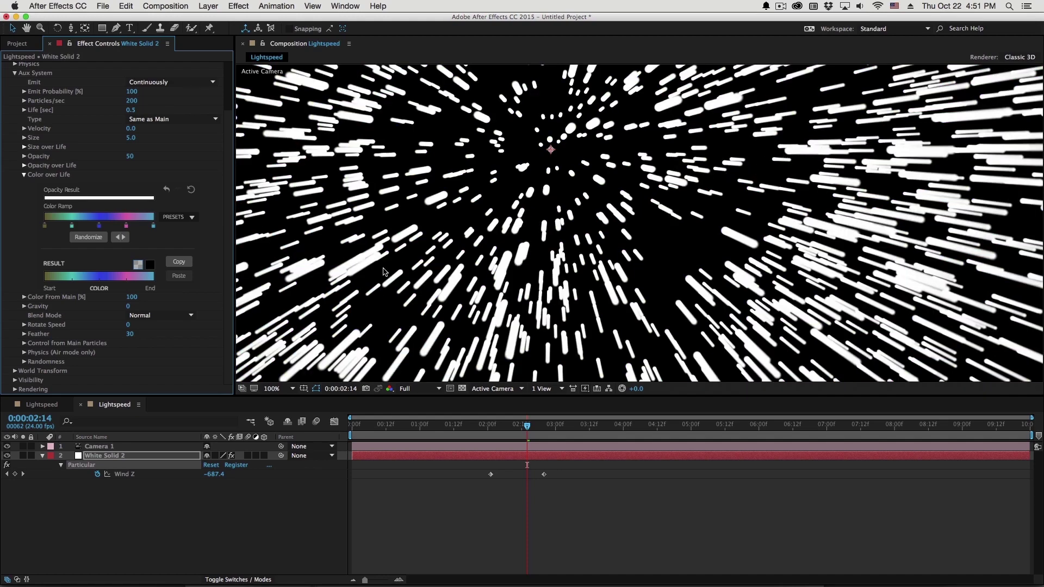
# Set the main Particle Color to a light blue (7083FF) in the colour picker.
pyautogui.scroll(3, 229, 213)
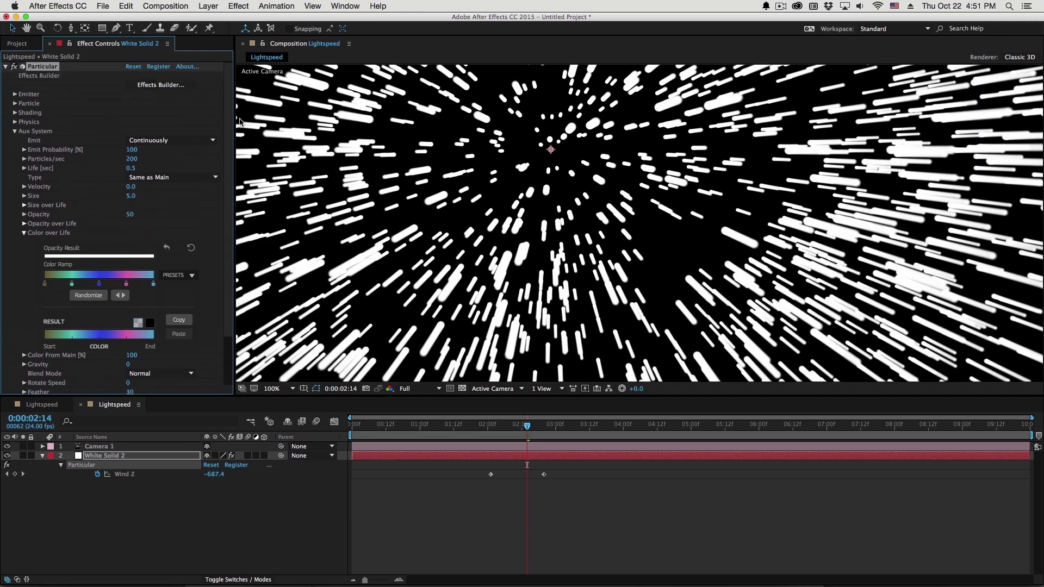
pyautogui.click(15, 131)
pyautogui.click(16, 104)
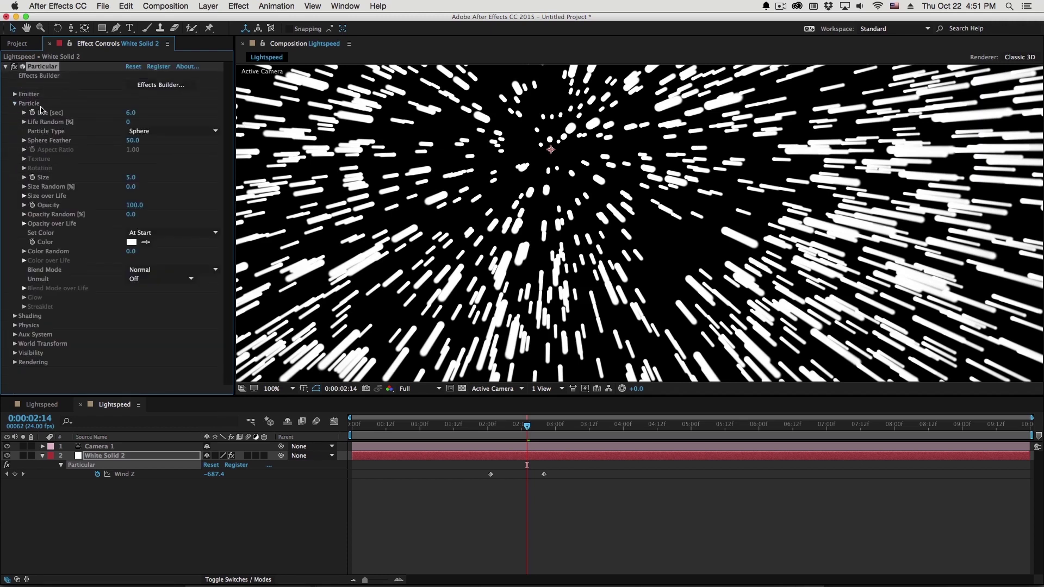
pyautogui.click(132, 242)
pyautogui.moveTo(466, 68); pyautogui.dragTo(475, 90)
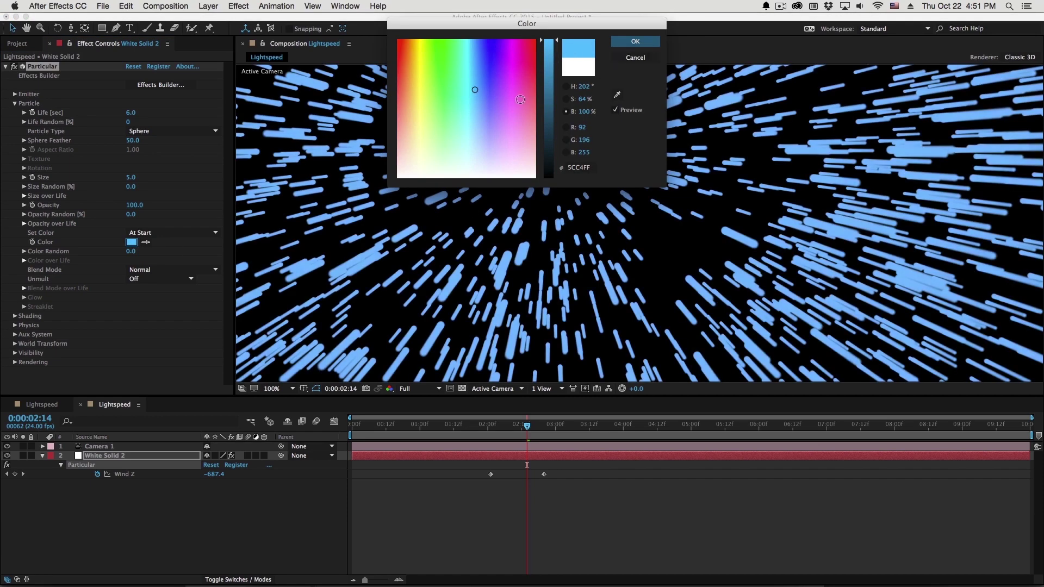
pyautogui.click(473, 93)
pyautogui.moveTo(473, 93); pyautogui.dragTo(478, 100)
pyautogui.click(636, 43)
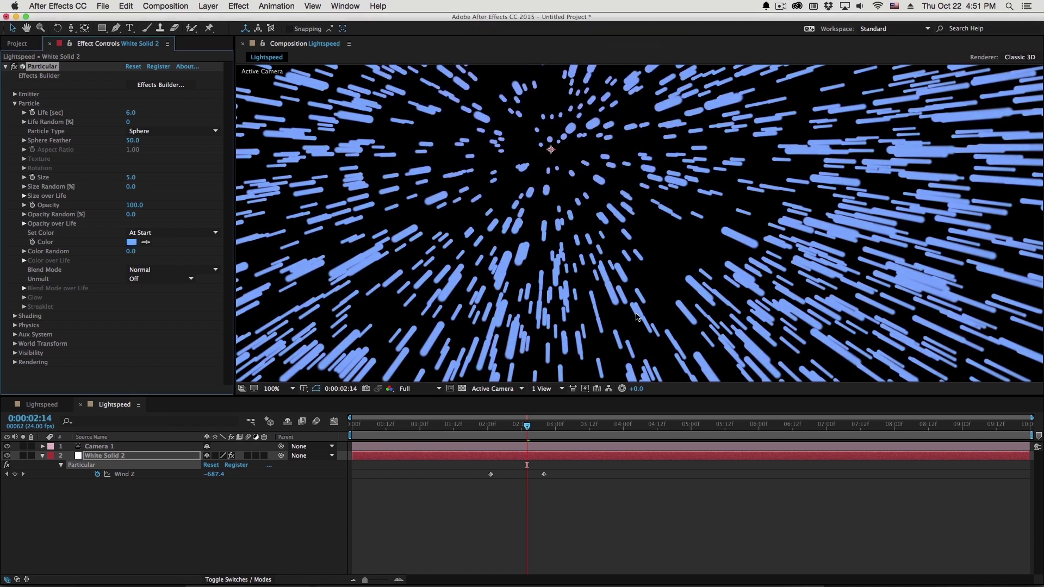
pyautogui.click(471, 428)
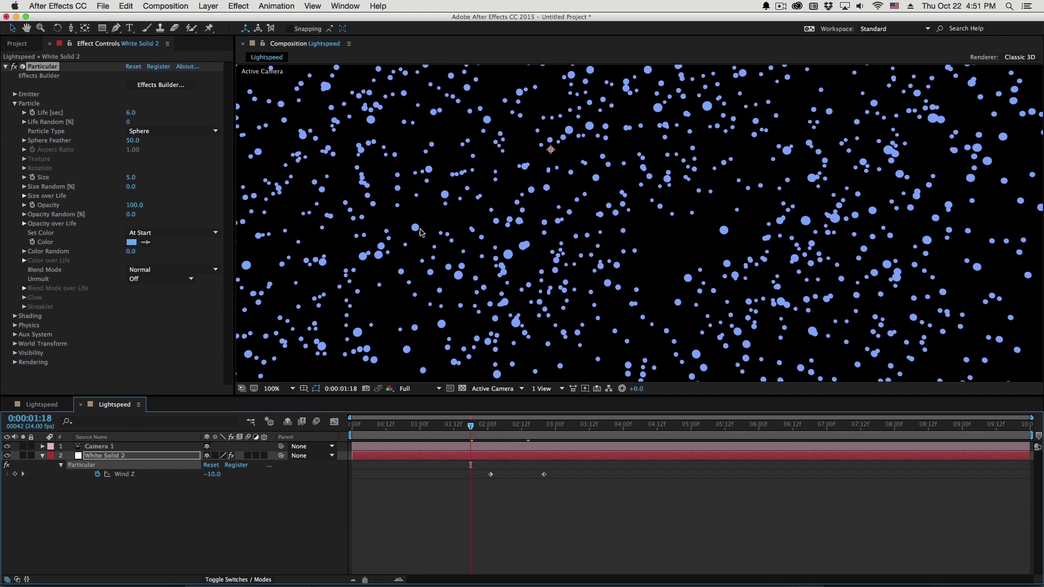
# Set the Aux System Blend Mode to Screen after trying Add, and preview the streaks.
pyautogui.click(15, 334)
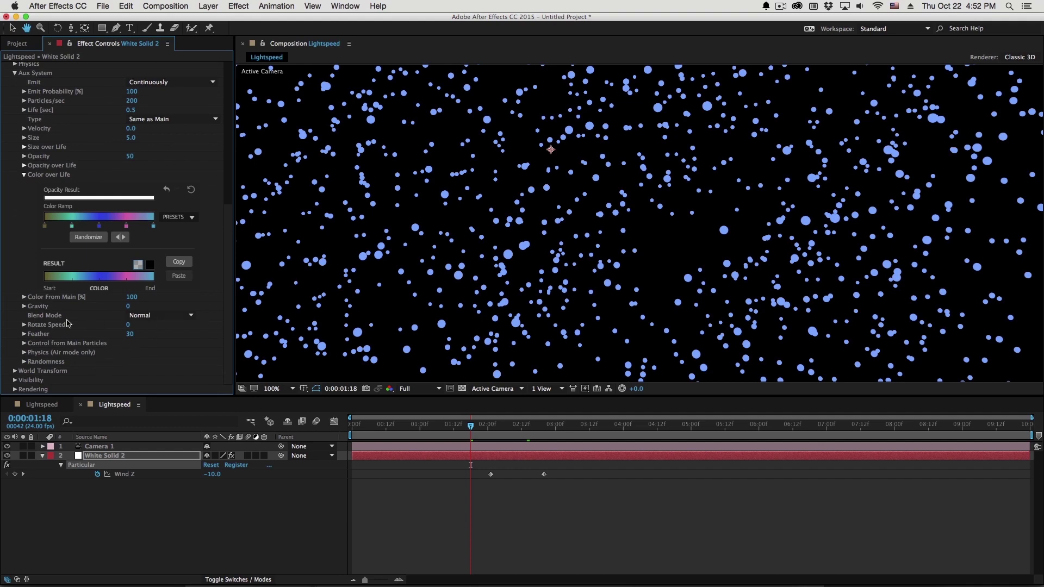
pyautogui.click(162, 316)
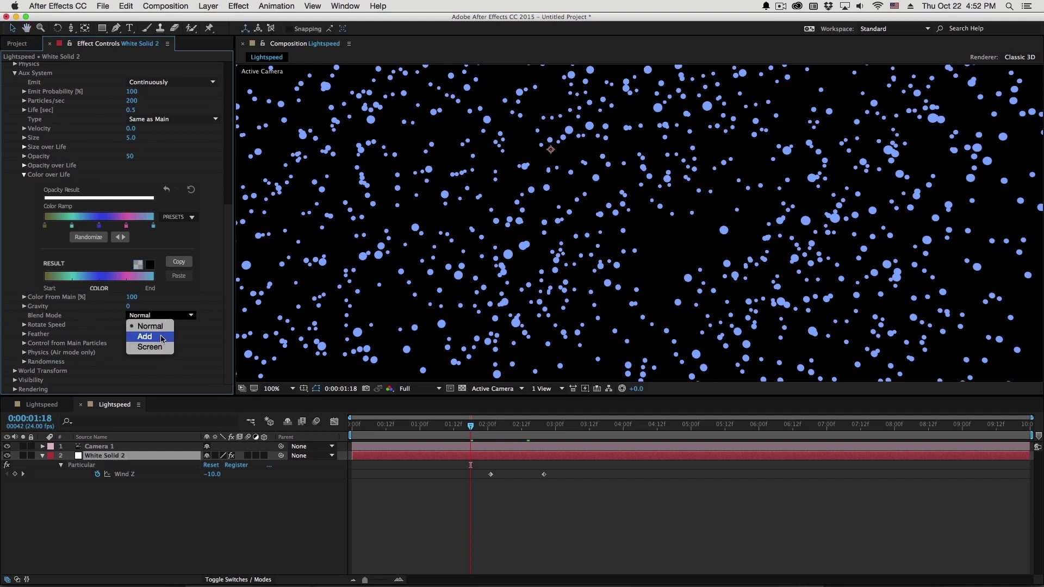
pyautogui.click(162, 337)
pyautogui.click(152, 315)
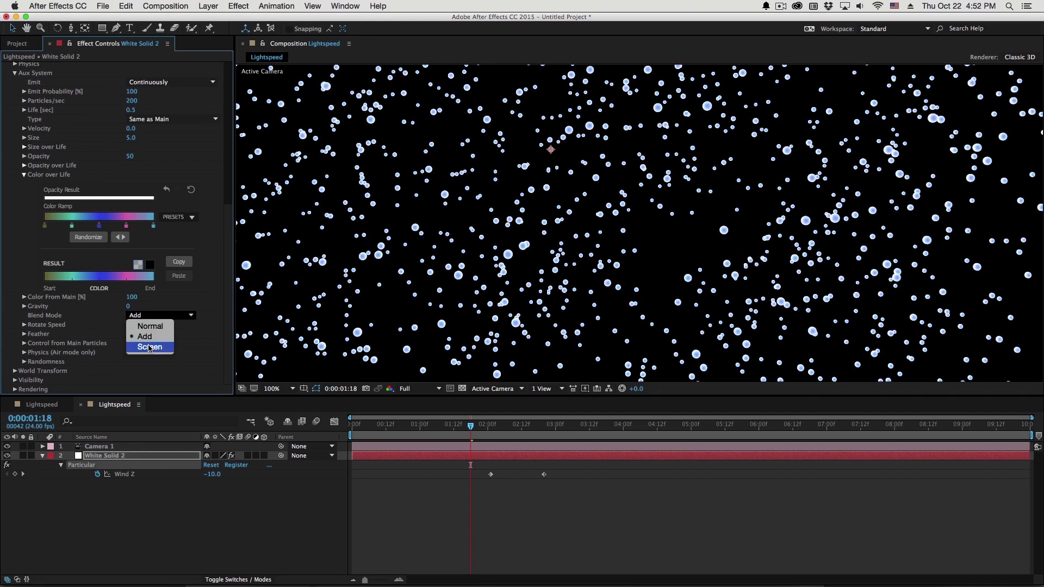
pyautogui.click(149, 348)
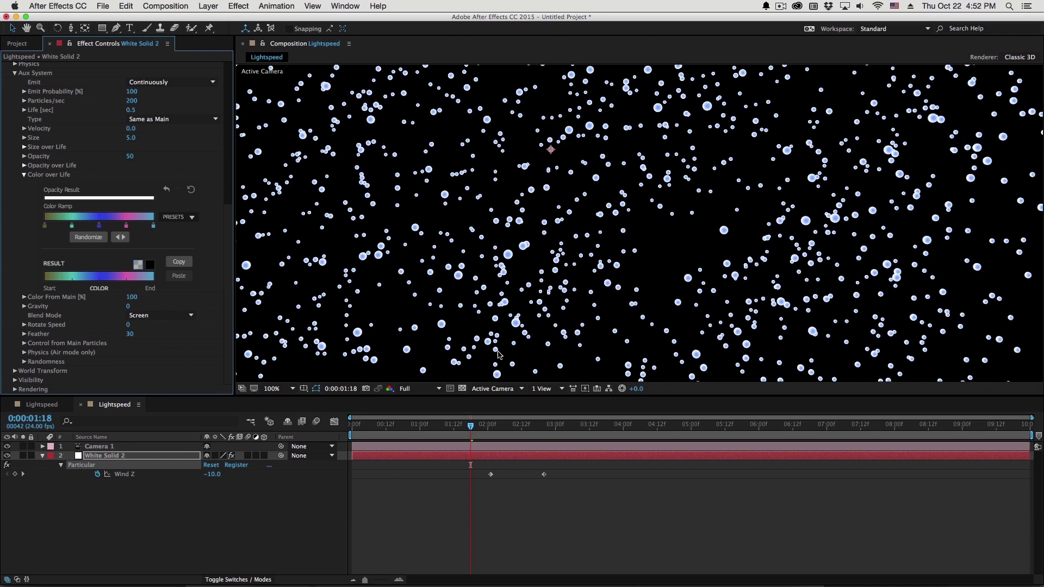
pyautogui.moveTo(459, 425); pyautogui.dragTo(510, 432)
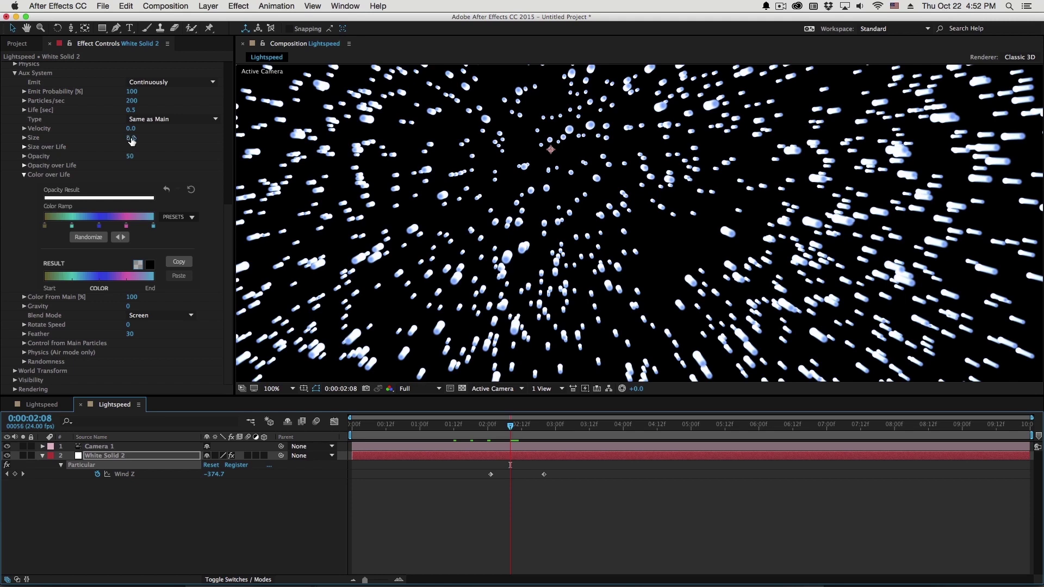
# Set the Aux System trail Size to 3.0 and inspect the particles at 200% zoom.
pyautogui.scroll(3, 130, 140)
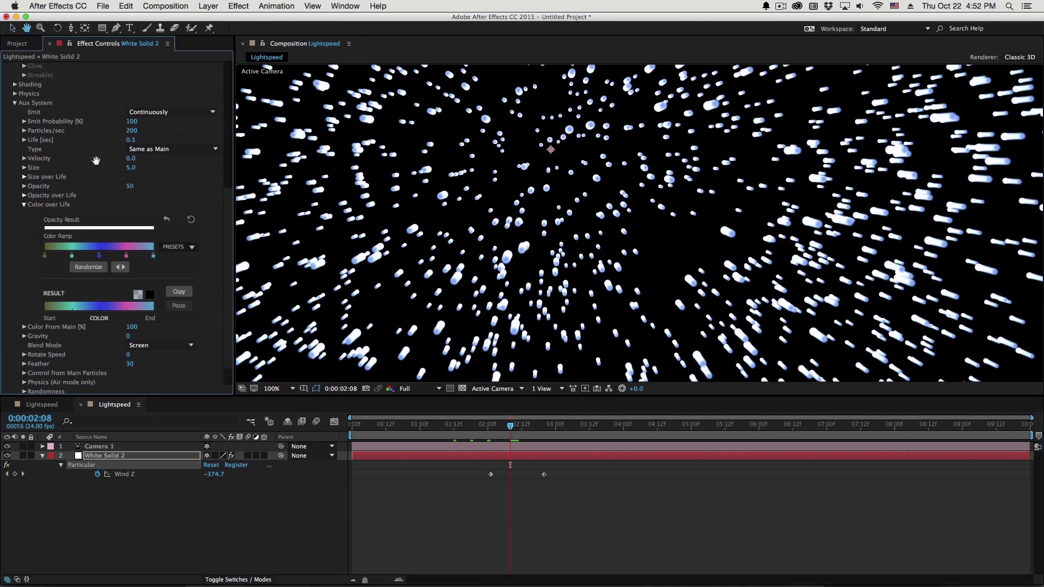
pyautogui.click(132, 168)
pyautogui.write('3.0')
pyautogui.press('Return')
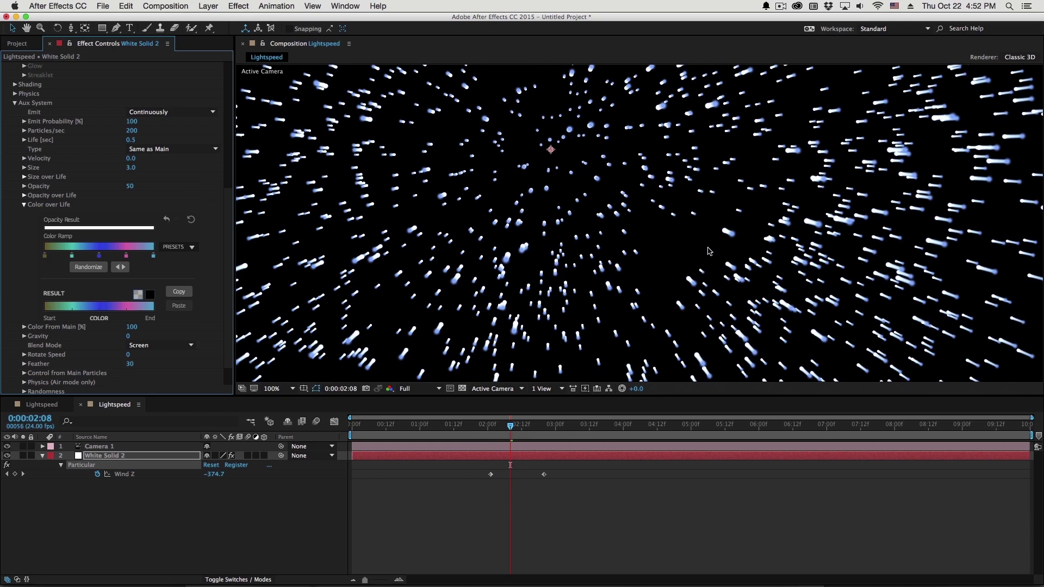
pyautogui.press('.')
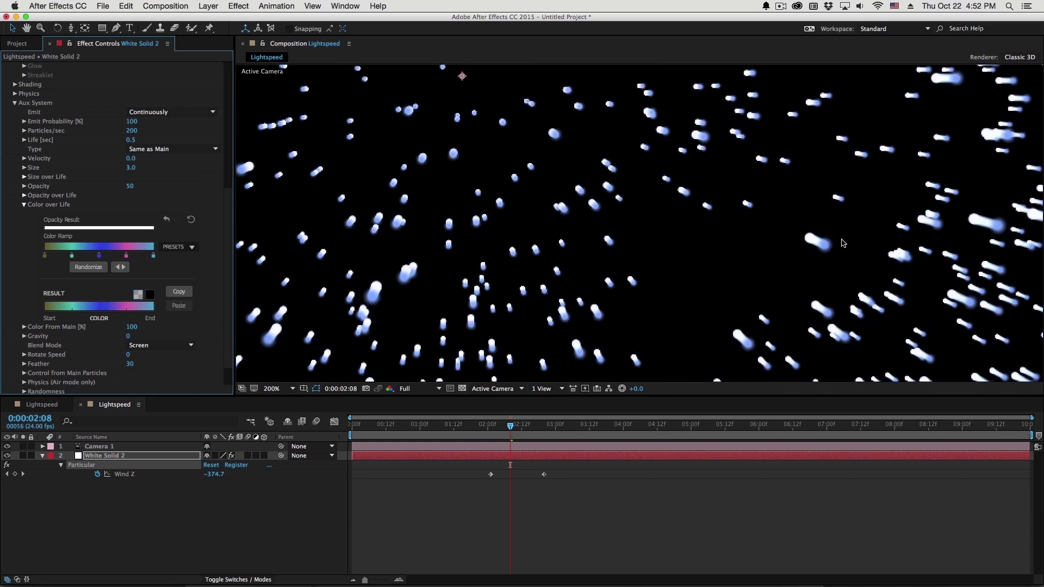
pyautogui.moveTo(843, 243); pyautogui.dragTo(741, 236)
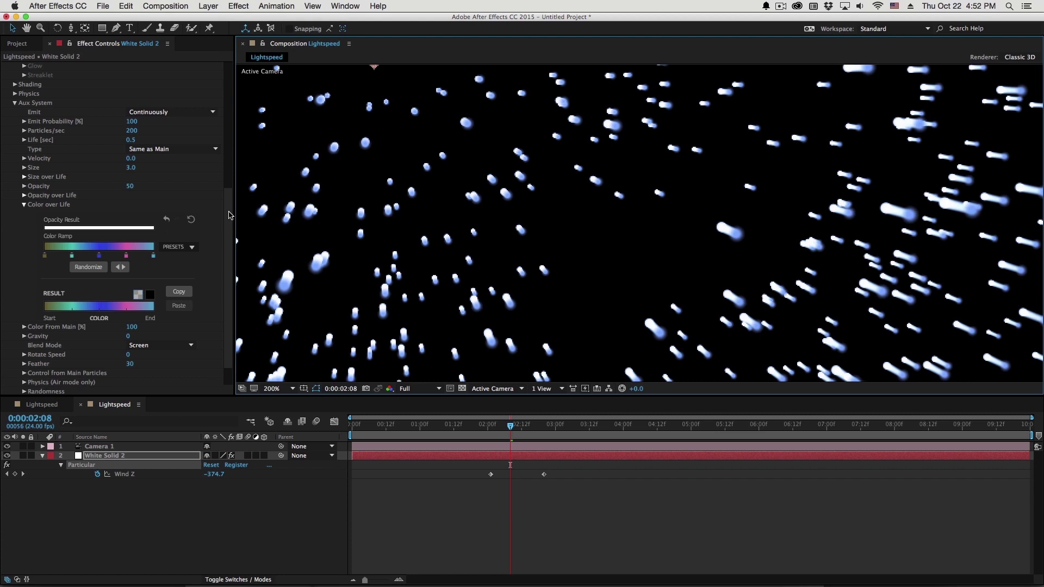
pyautogui.moveTo(230, 215); pyautogui.dragTo(243, 98)
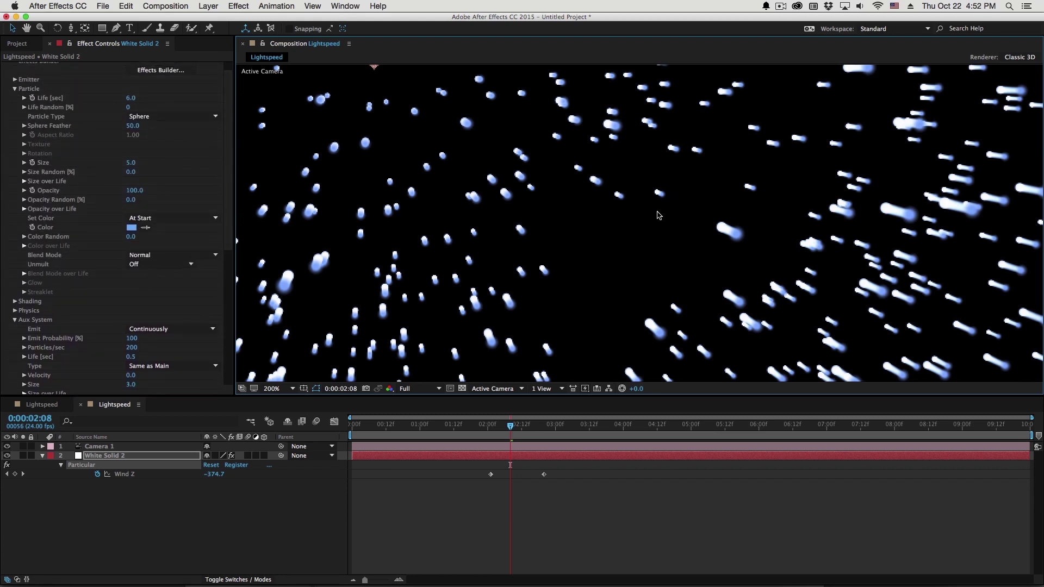
# Set the main Particle Size to 0 so only the blue trails remain.
pyautogui.click(131, 162)
pyautogui.write('0')
pyautogui.press('Return')
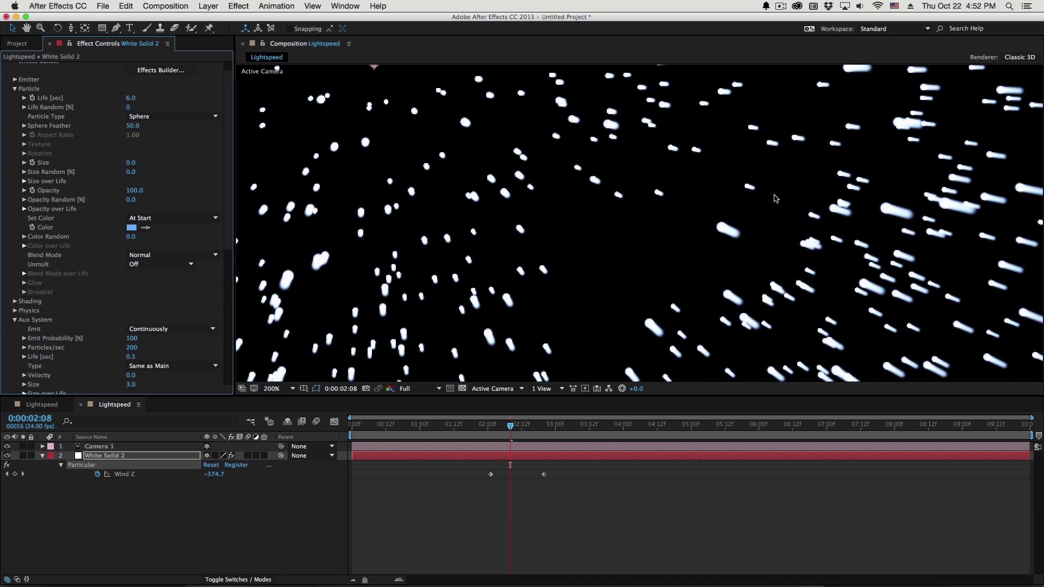
pyautogui.scroll(-1, 784, 203)
pyautogui.scroll(-1, 707, 212)
pyautogui.scroll(1, 680, 218)
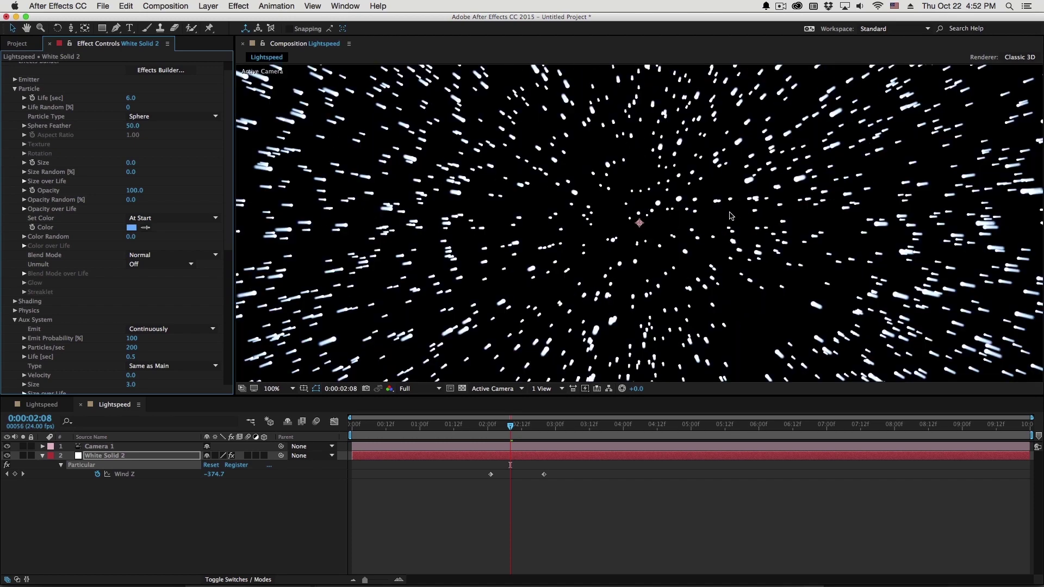
pyautogui.press('h')
pyautogui.moveTo(671, 223); pyautogui.dragTo(670, 169)
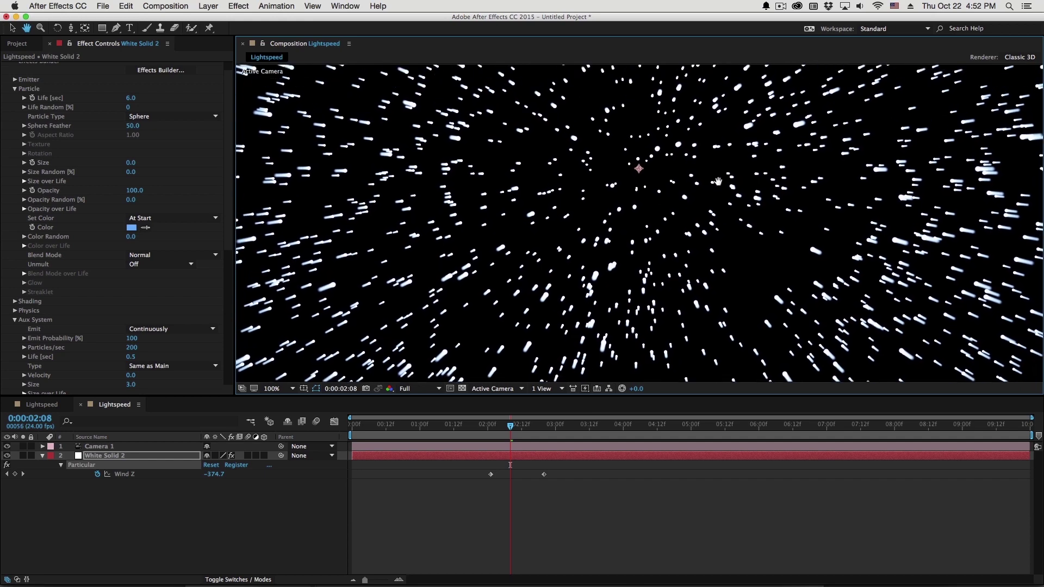
pyautogui.press('v')
# Scrub across the Wind Z ramp to watch the dots stretch into streaks.
pyautogui.scroll(-2, 719, 194)
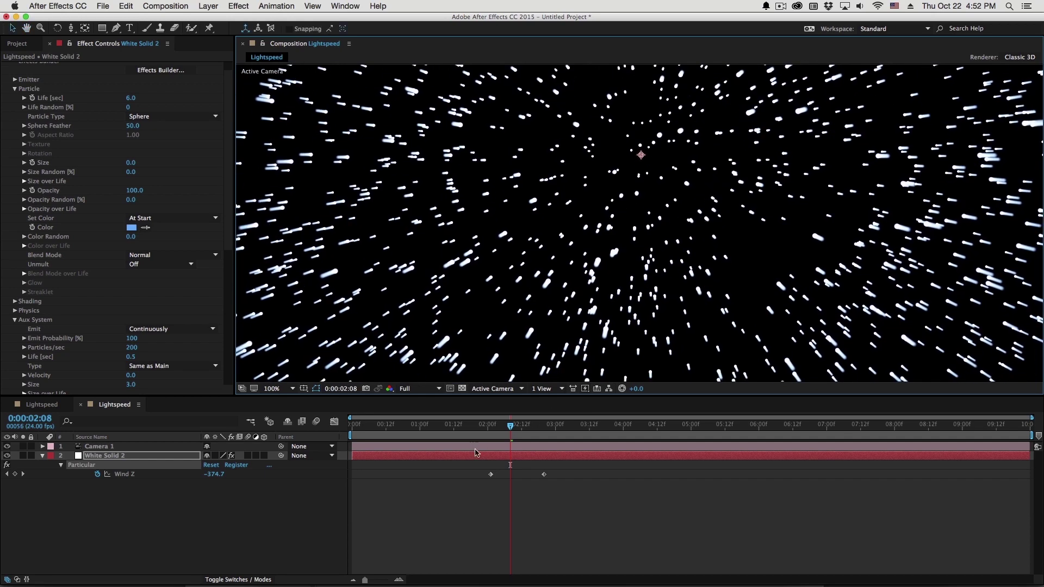
pyautogui.click(459, 426)
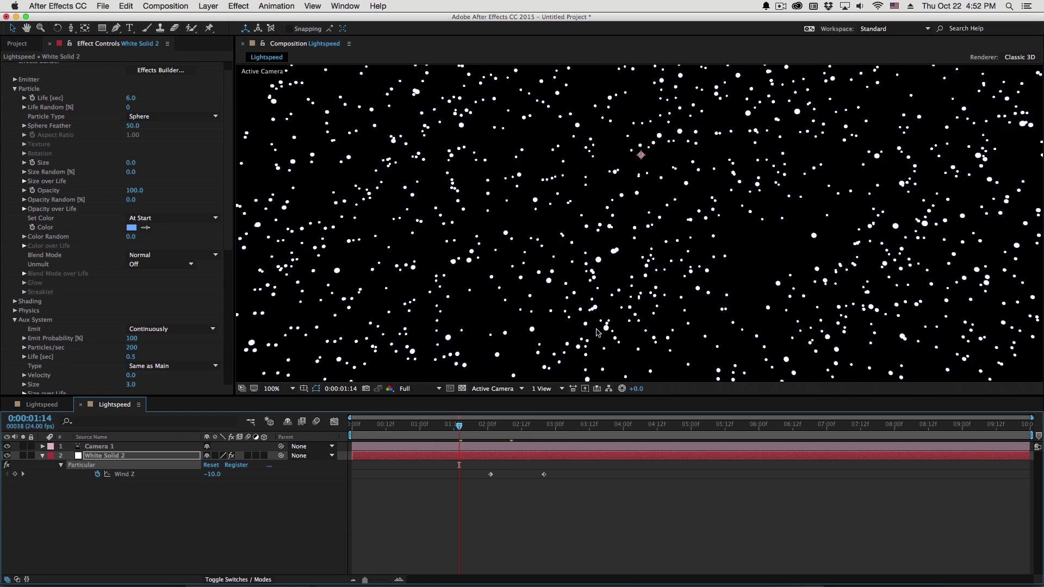
pyautogui.scroll(-2, 598, 332)
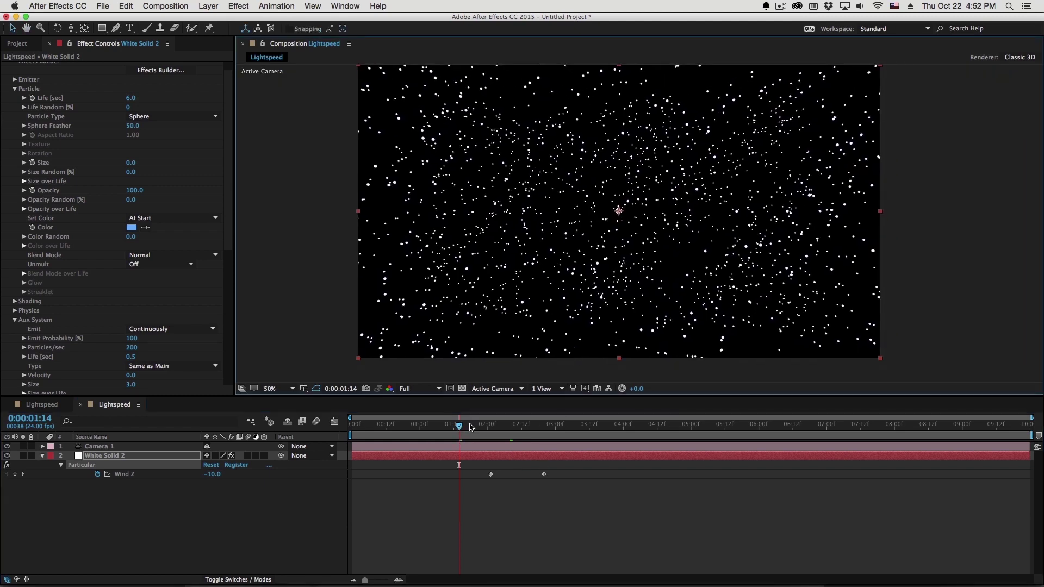
pyautogui.moveTo(471, 426)
pyautogui.mouseDown()
pyautogui.moveTo(503, 448)
pyautogui.moveTo(518, 433)
pyautogui.moveTo(562, 449)
pyautogui.moveTo(547, 448)
pyautogui.mouseUp()
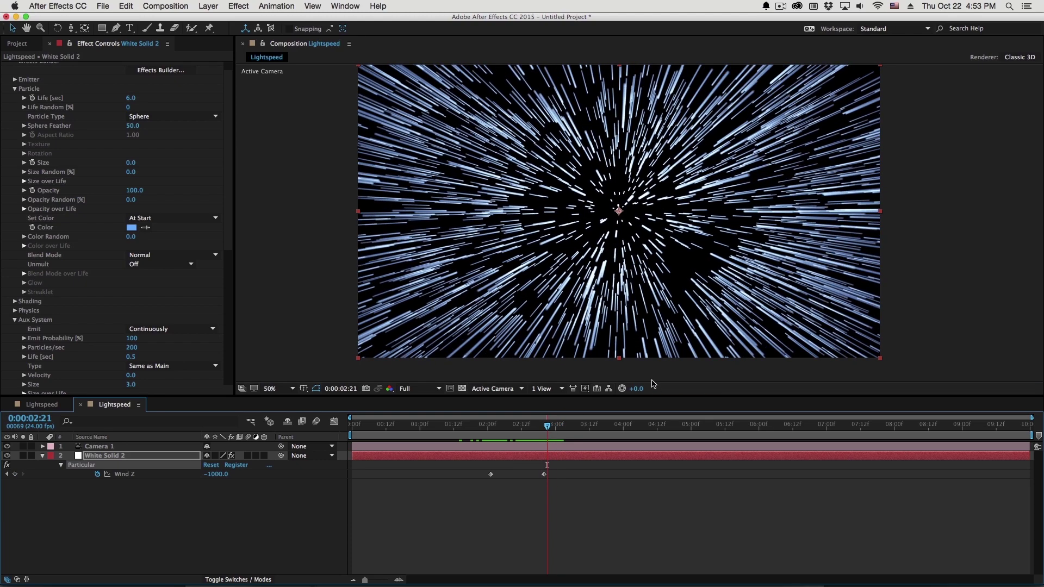
pyautogui.press('h')
pyautogui.moveTo(590, 240); pyautogui.dragTo(593, 236)
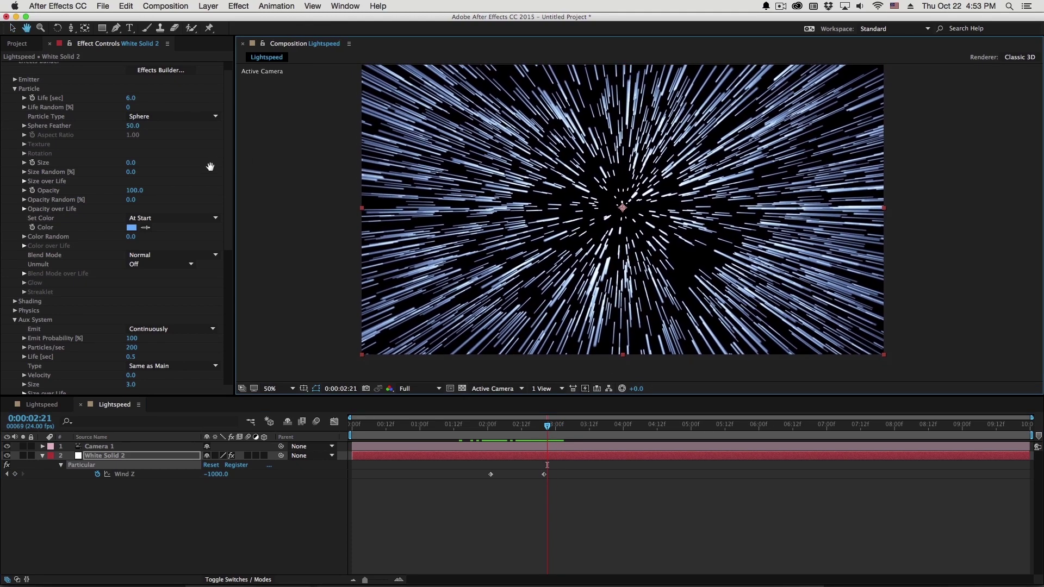
pyautogui.press('v')
# Raise the emitter Particles/sec to 90000 and scrub back before the streaks form.
pyautogui.click(15, 80)
pyautogui.click(139, 98)
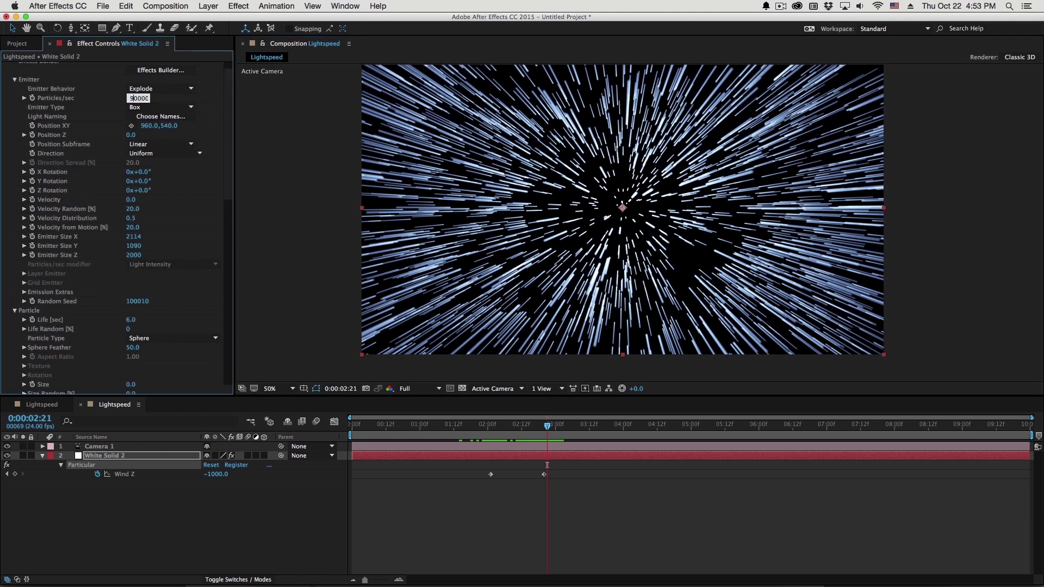
pyautogui.press('Return')
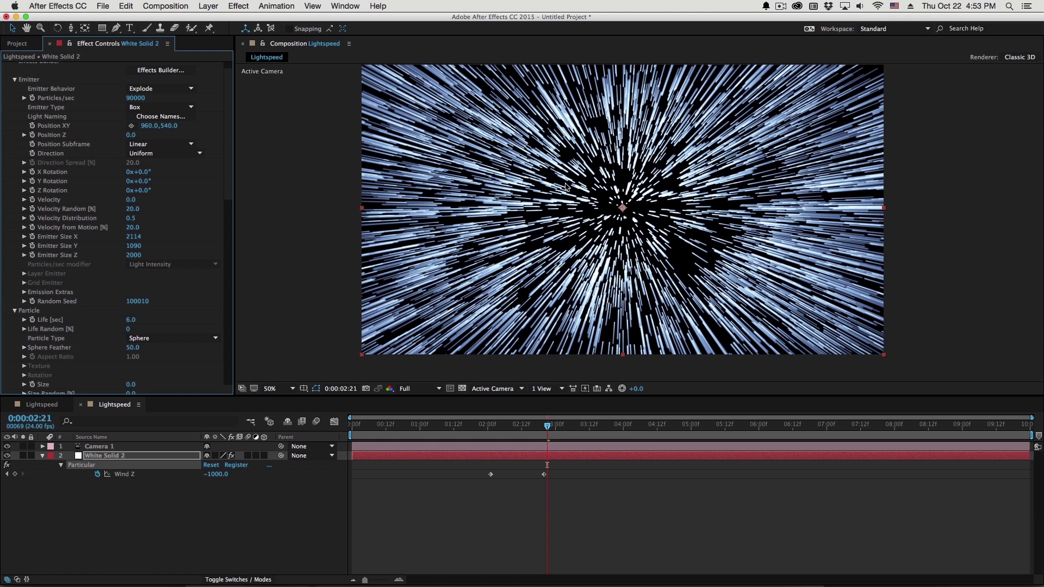
pyautogui.moveTo(487, 435); pyautogui.dragTo(506, 440)
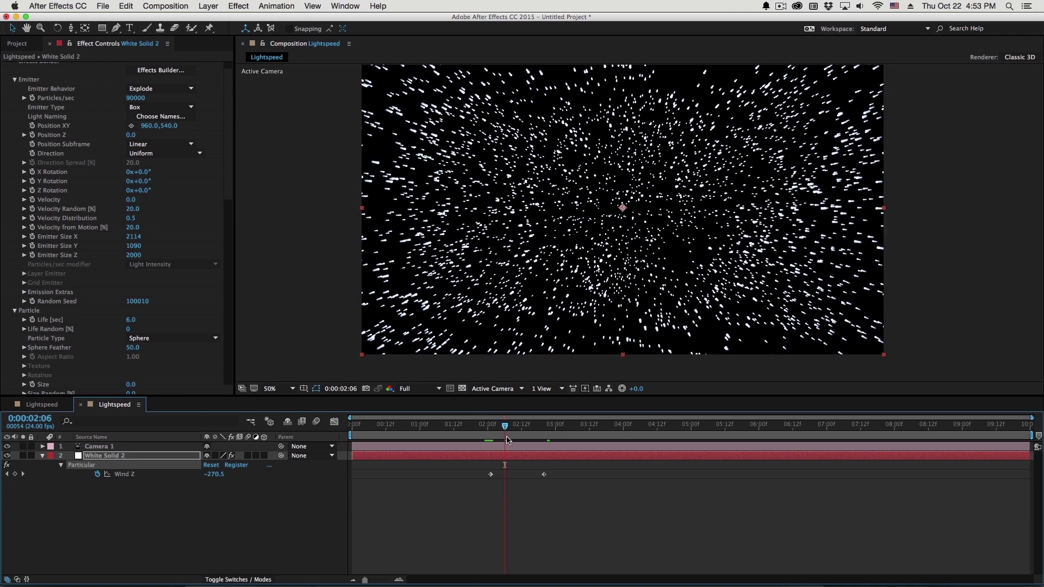
# Set the Aux System Life to 1.0 second after trying 1.5 and 0.5.
pyautogui.press('.')
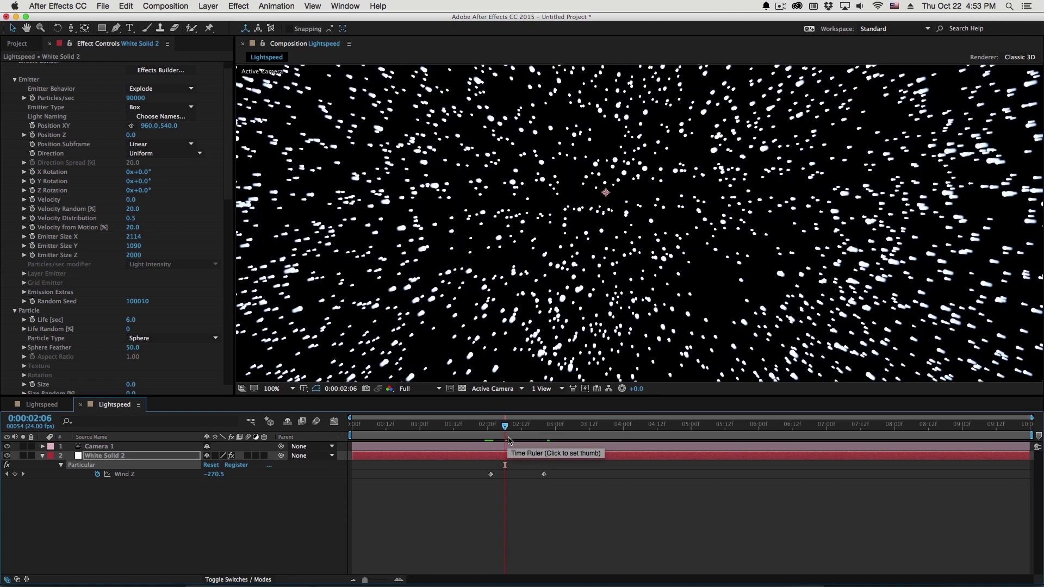
pyautogui.moveTo(509, 439); pyautogui.dragTo(548, 435)
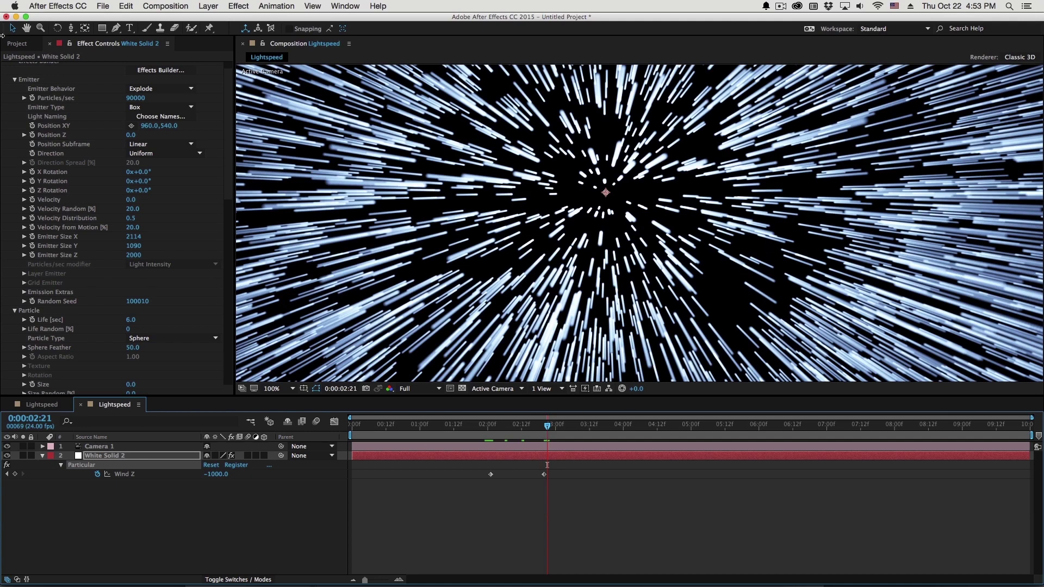
pyautogui.click(15, 80)
pyautogui.click(15, 89)
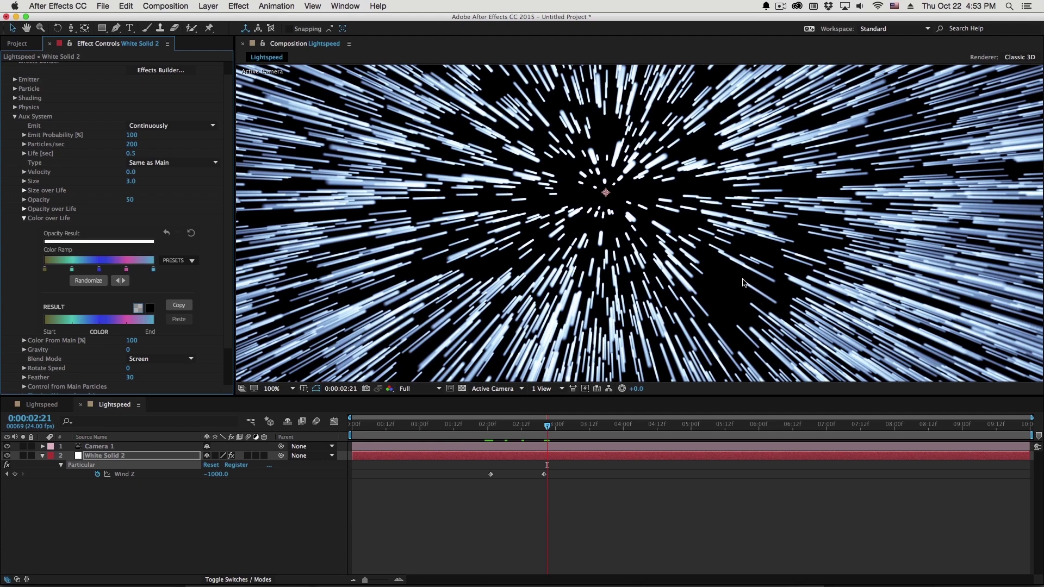
pyautogui.click(131, 153)
pyautogui.write('1.5')
pyautogui.press('Return')
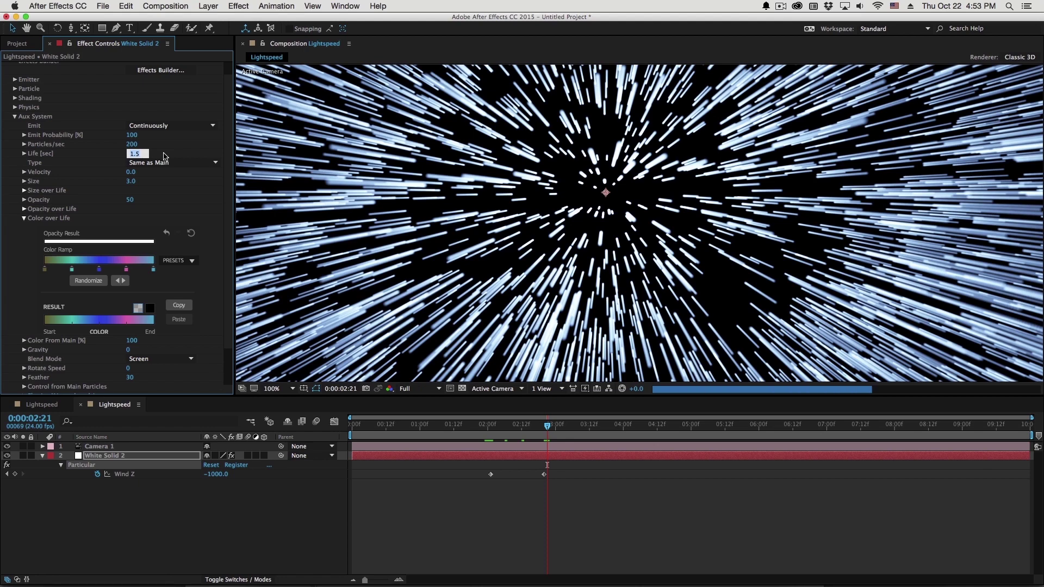
pyautogui.write('0.5')
pyautogui.press('Return')
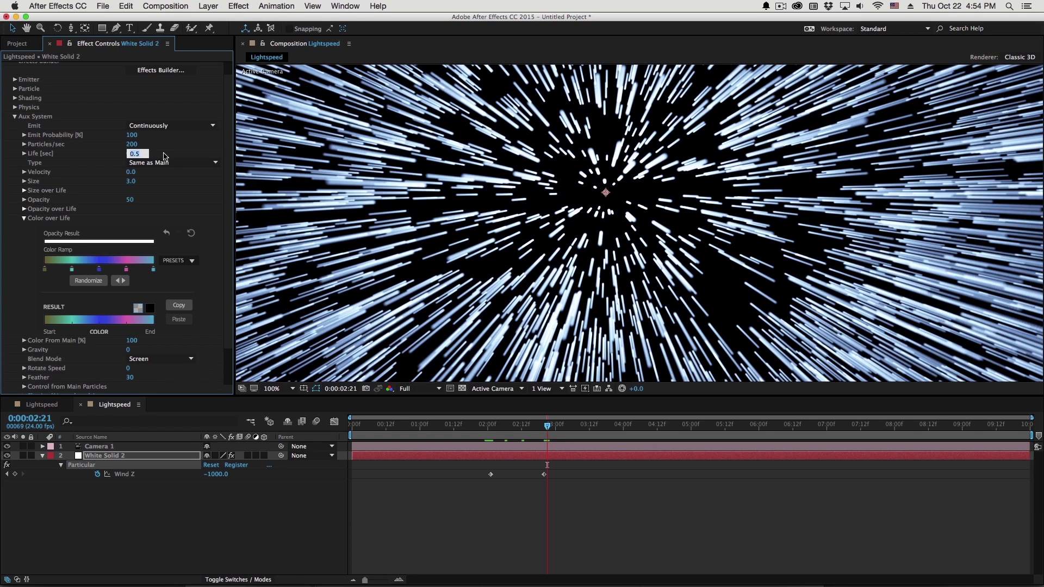
pyautogui.write('1')
pyautogui.press('Return')
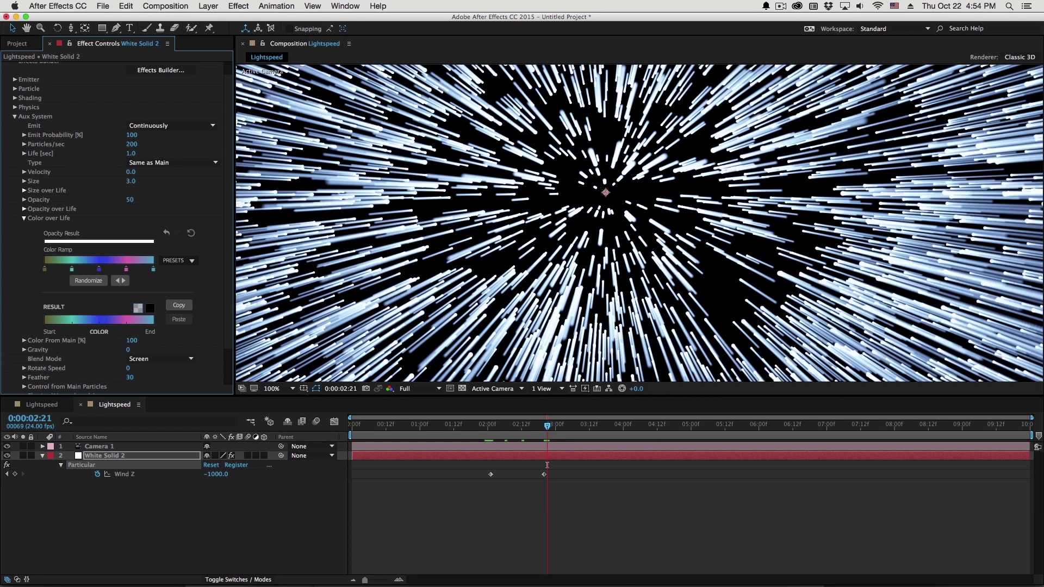
# Scrub from just before the Wind Z ramp to watch the longer trails form.
pyautogui.click(491, 438)
pyautogui.click(482, 438)
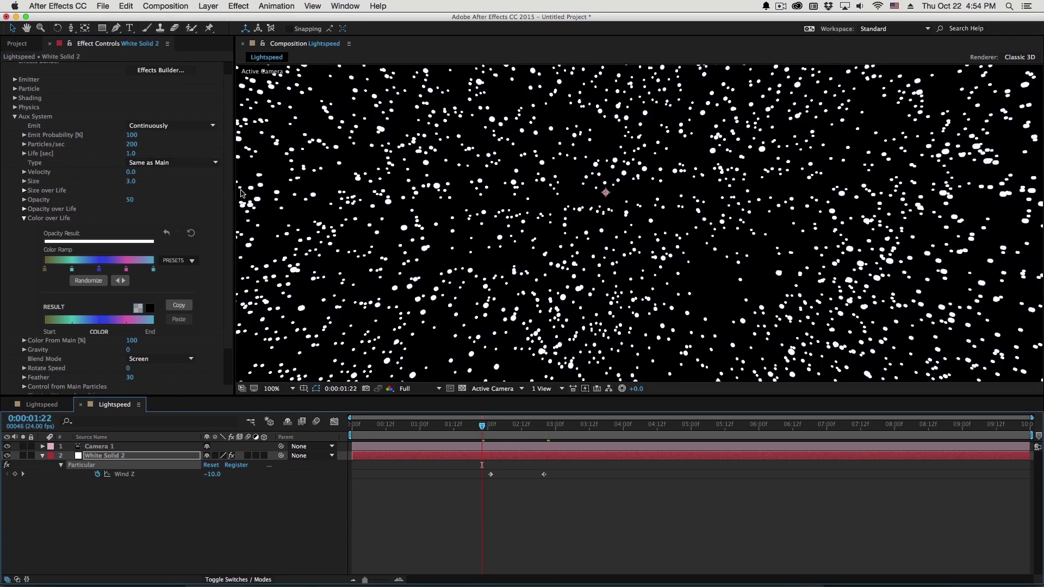
pyautogui.press(',')
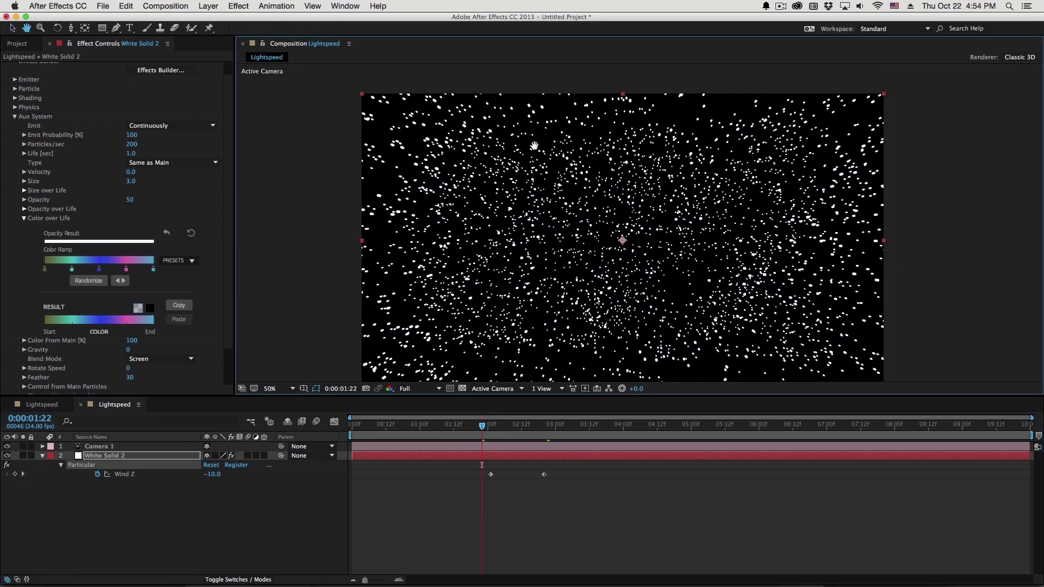
pyautogui.moveTo(489, 430); pyautogui.dragTo(497, 433)
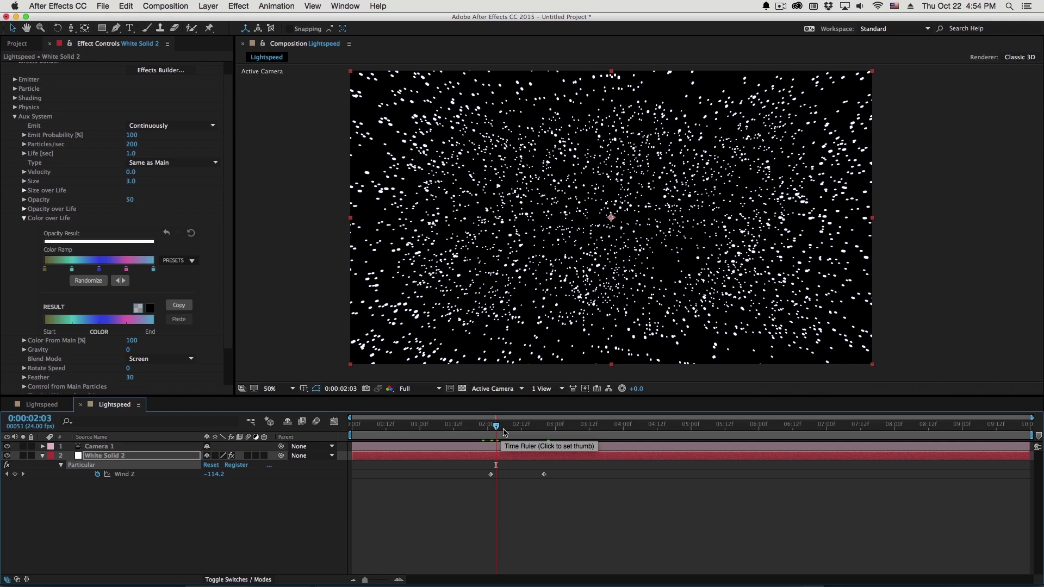
# Reveal Camera 1's Position at 3 seconds and inspect its settings without changes.
pyautogui.click(554, 425)
pyautogui.hotkey('ctrl', 'Up')
pyautogui.press('p')
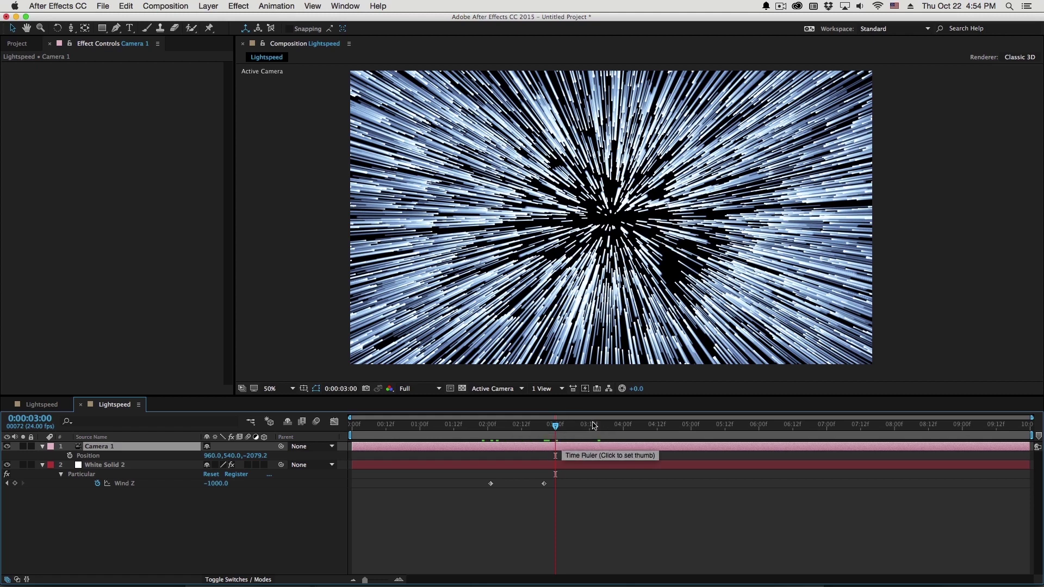
pyautogui.doubleClick(98, 447)
pyautogui.click(595, 239)
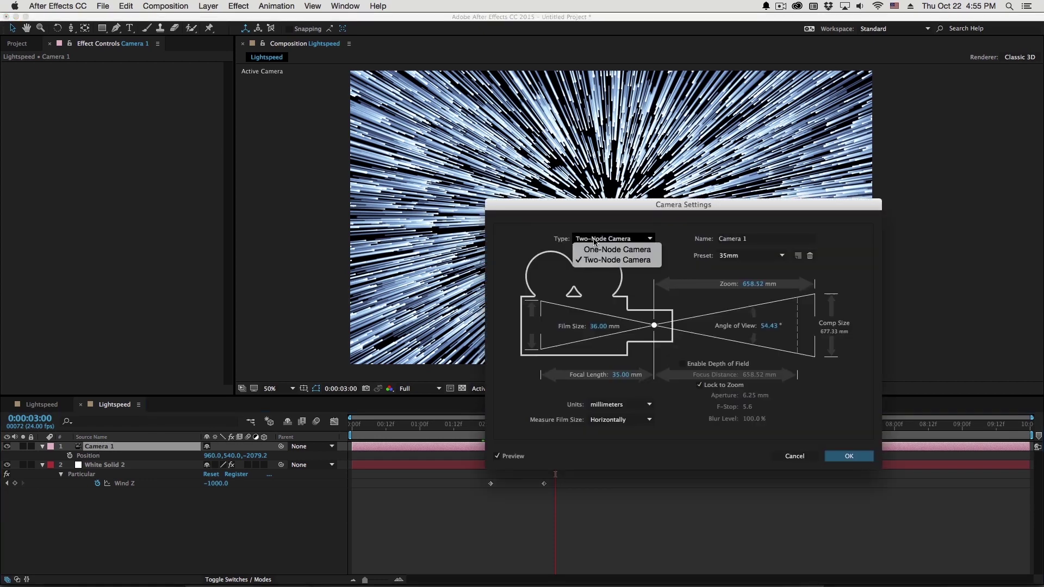
pyautogui.click(602, 187)
pyautogui.click(795, 456)
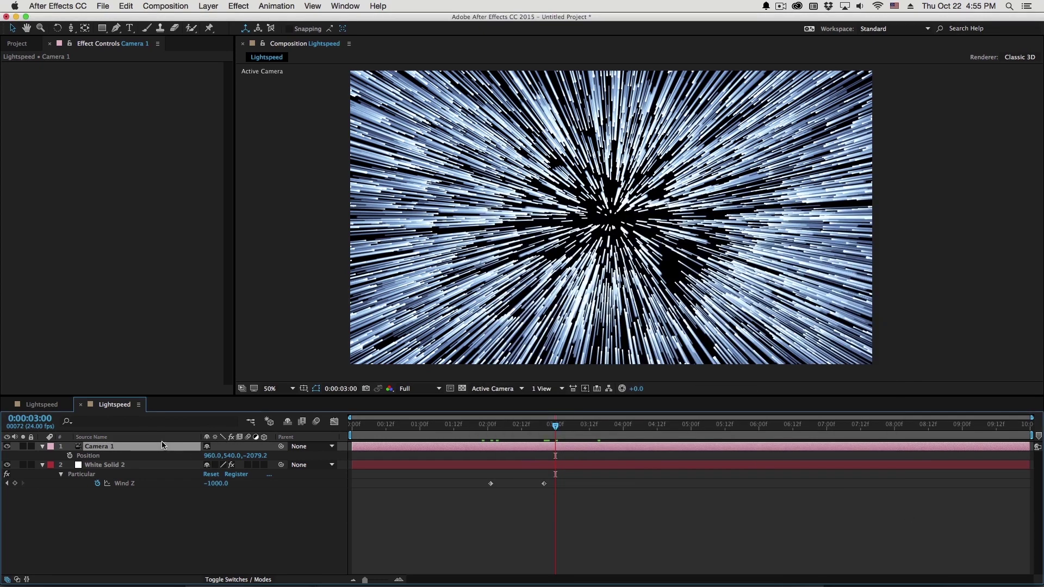
# Show Point of Interest and Position, try a Z move to -1485.2, then undo it.
pyautogui.press('a')
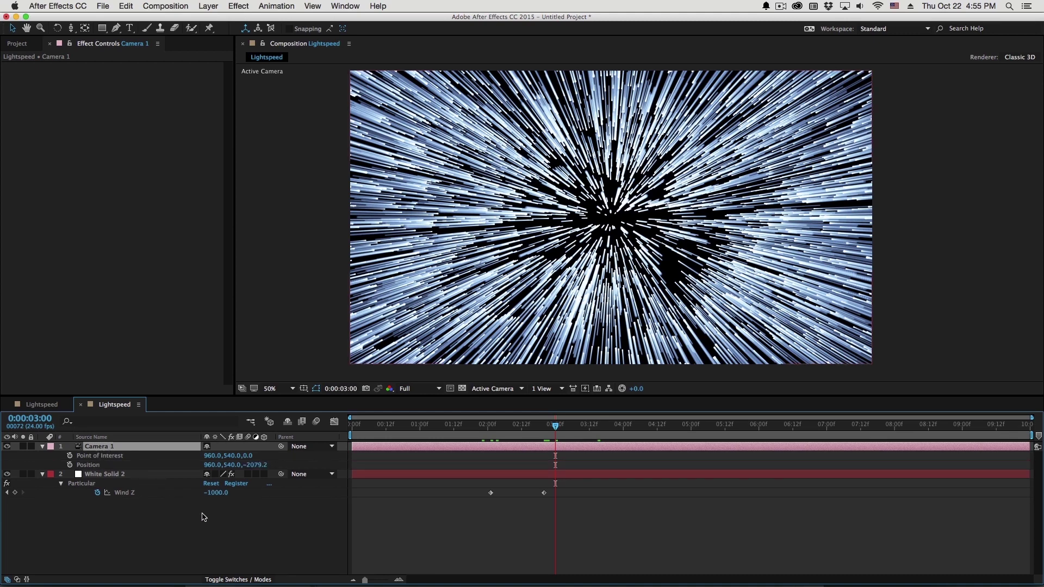
pyautogui.hotkey('shift', 'p')
pyautogui.moveTo(265, 464); pyautogui.dragTo(545, 460)
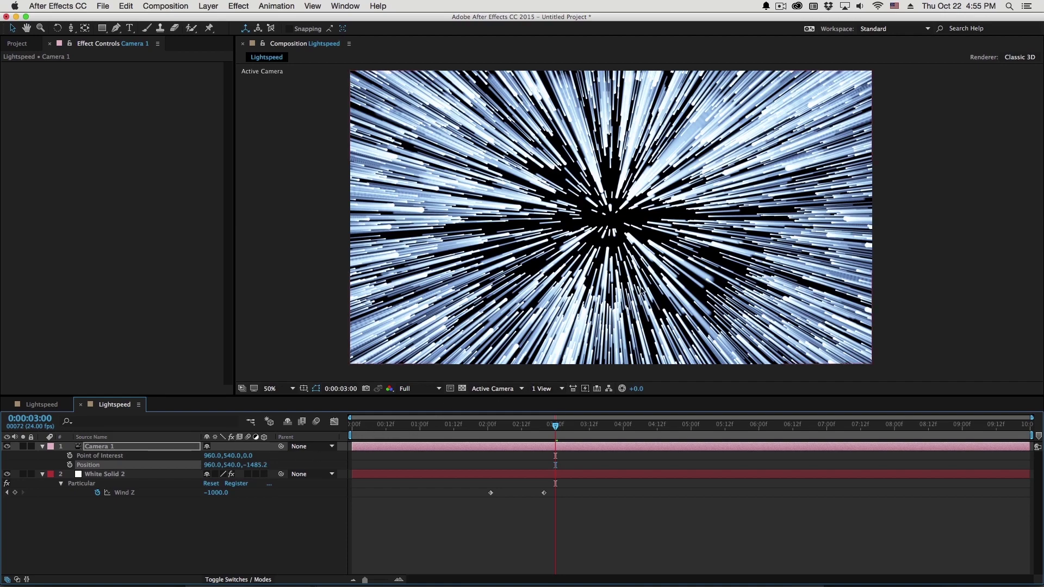
pyautogui.press('pageup')
pyautogui.press('pageup')
pyautogui.press('pageup')
pyautogui.click(269, 474)
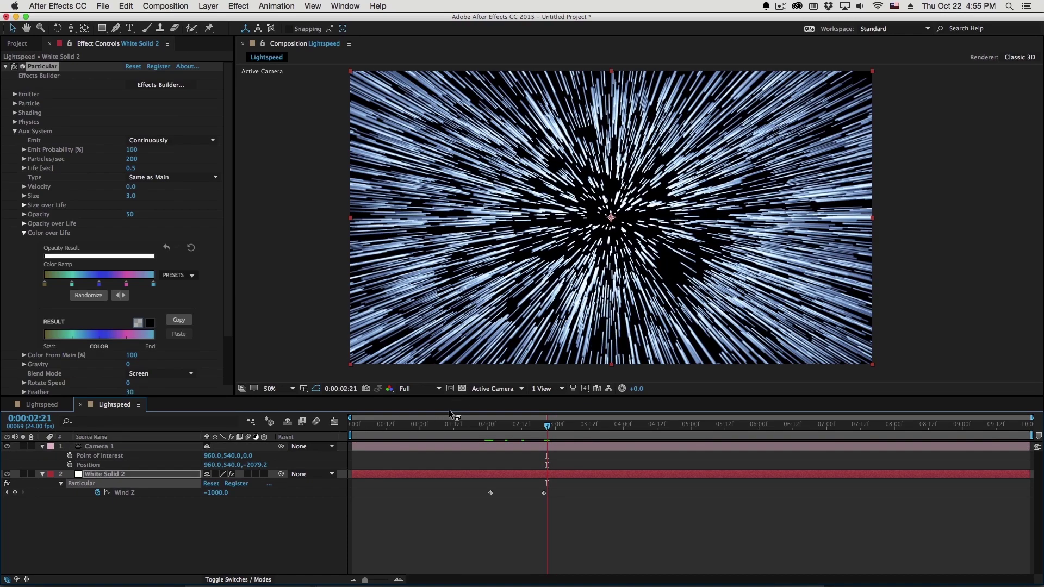
# Try Camera 1 as a One-Node camera pushed along Z, then undo back to two-node.
pyautogui.click(99, 448)
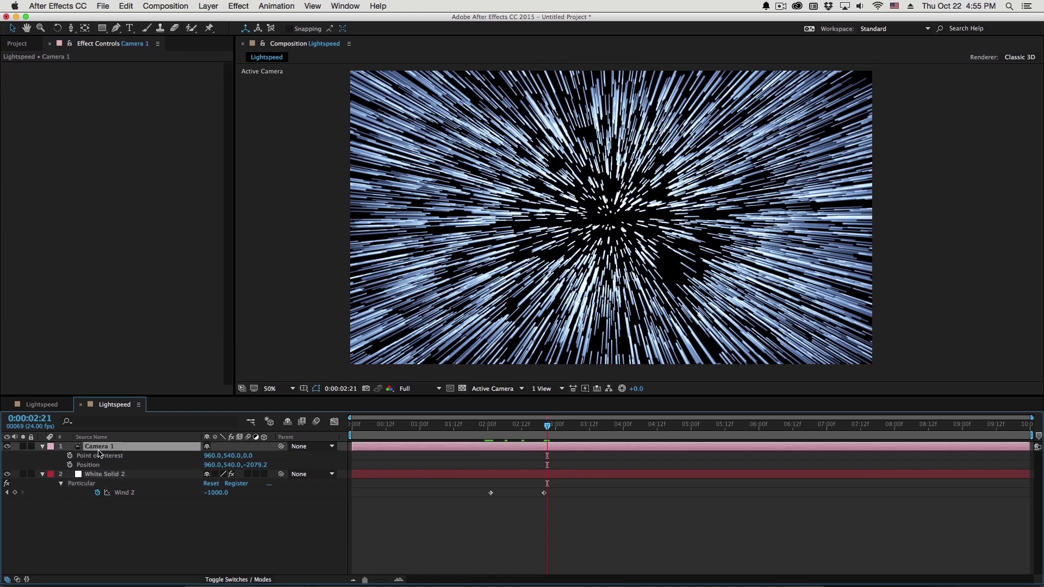
pyautogui.doubleClick(115, 448)
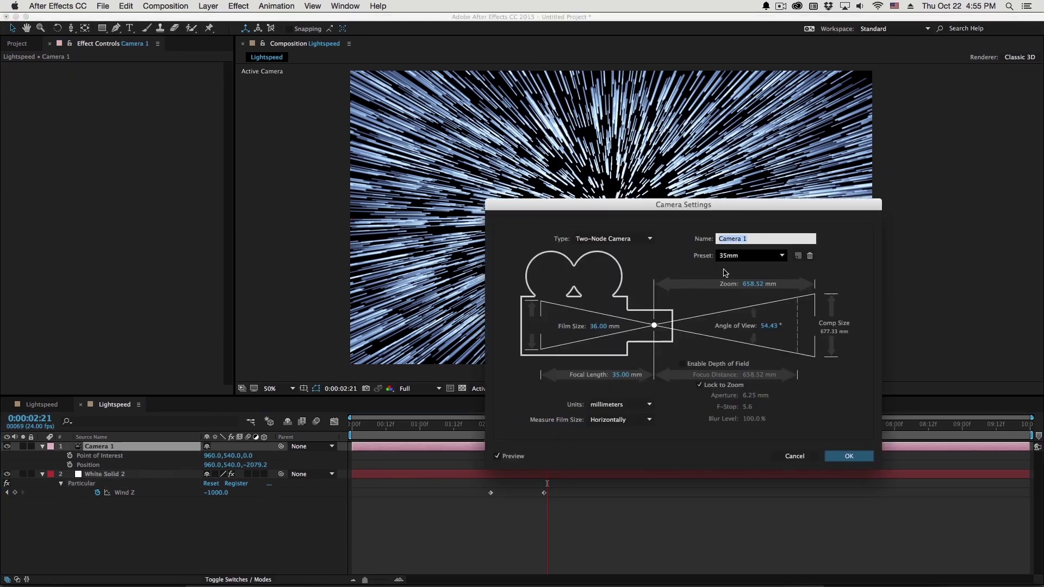
pyautogui.click(611, 239)
pyautogui.click(604, 255)
pyautogui.click(854, 457)
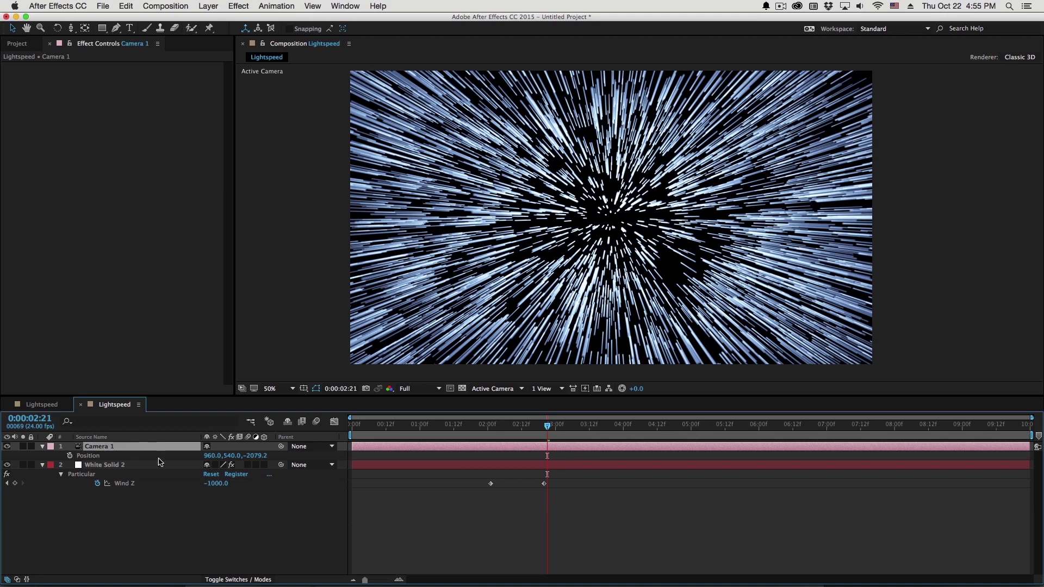
pyautogui.moveTo(255, 456); pyautogui.dragTo(313, 454)
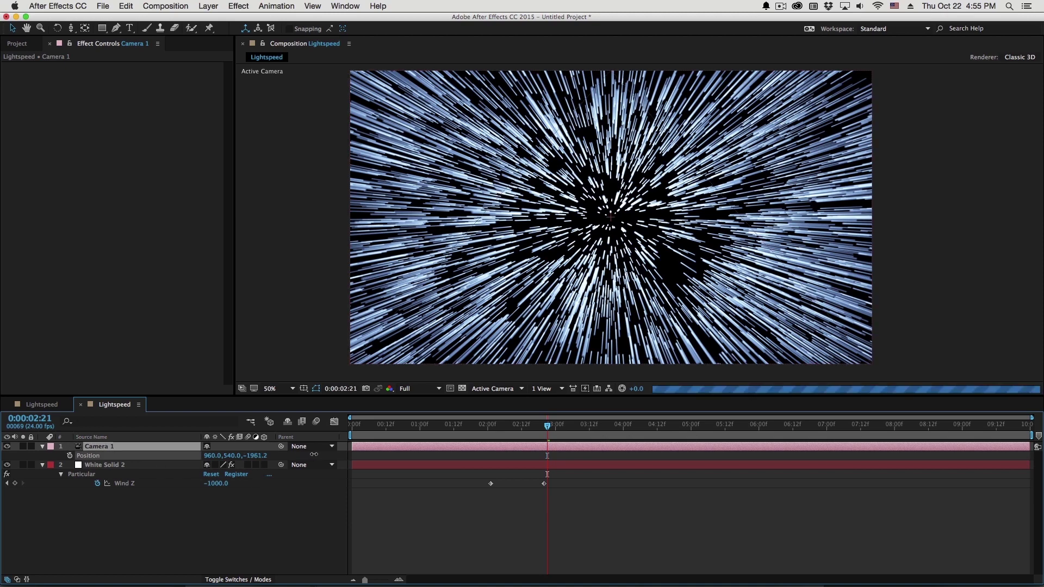
pyautogui.press('super+z')
pyautogui.press('super+z')
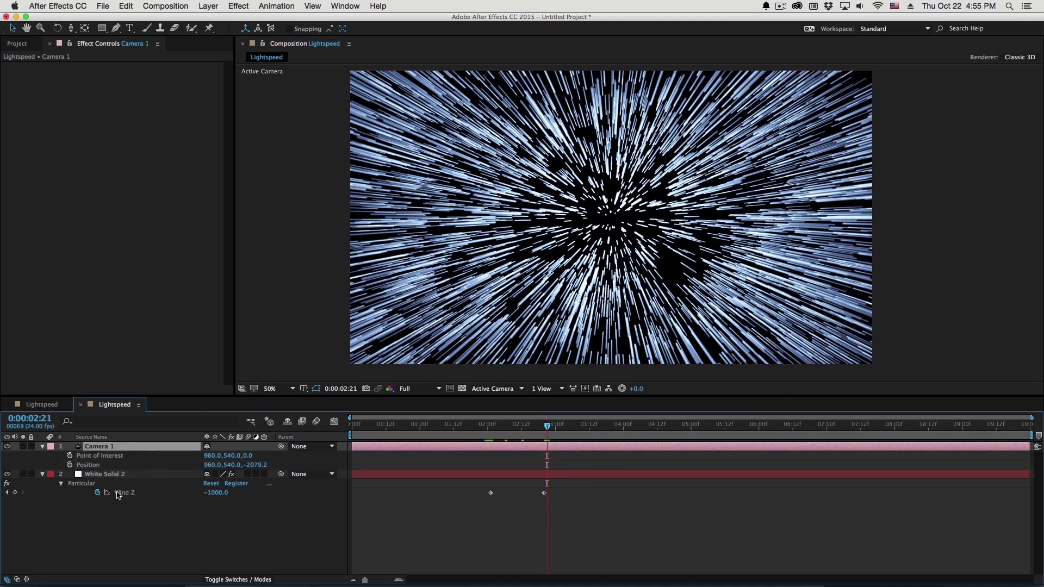
# Add a 3D Null Object and parent Camera 1 to Null 1.
pyautogui.click(209, 6)
pyautogui.moveTo(215, 21)
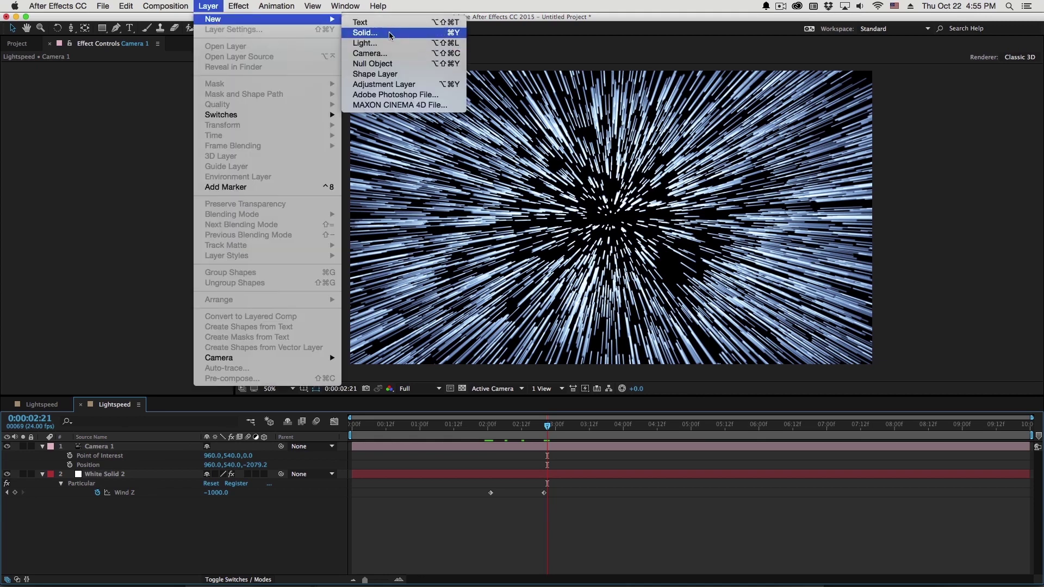
pyautogui.click(381, 63)
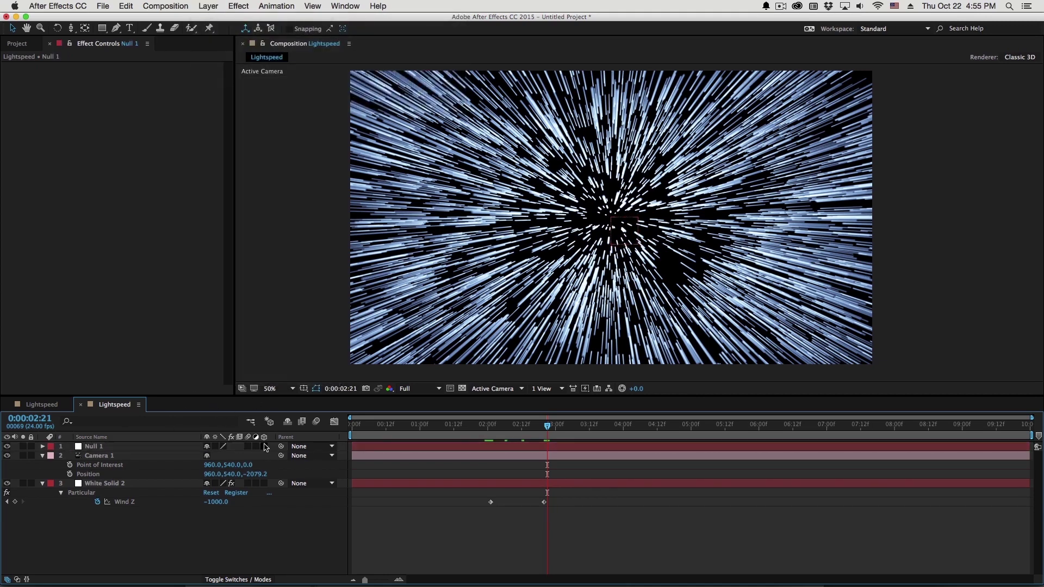
pyautogui.click(264, 447)
pyautogui.moveTo(282, 455); pyautogui.dragTo(119, 447)
pyautogui.moveTo(282, 456); pyautogui.dragTo(134, 449)
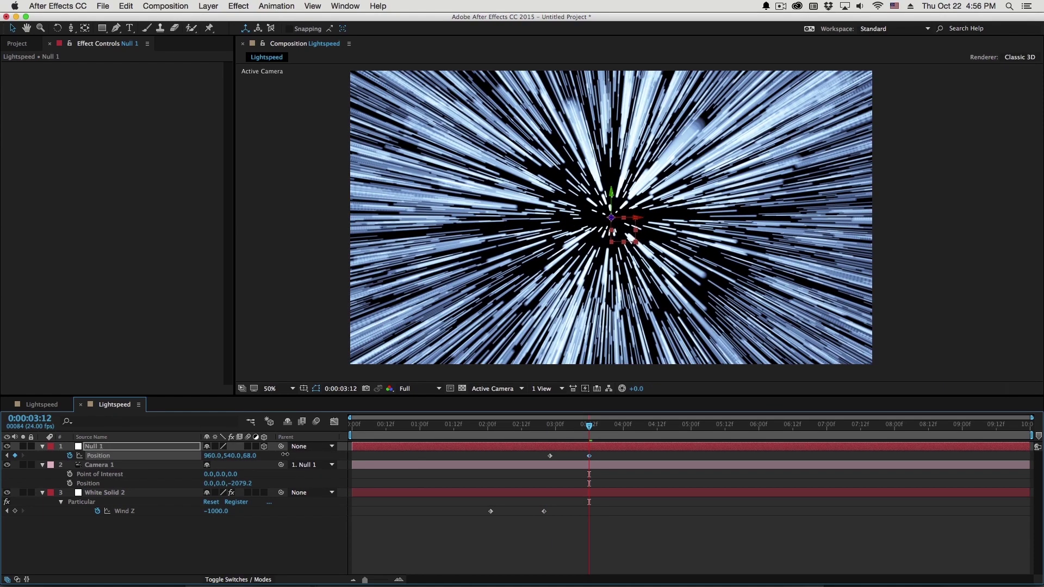
# Keyframe Null 1's Position Z from 0 up to about 2428.
pyautogui.rightClick(285, 454)
pyautogui.click(239, 462)
pyautogui.click(248, 456)
pyautogui.write('2000')
pyautogui.press('Return')
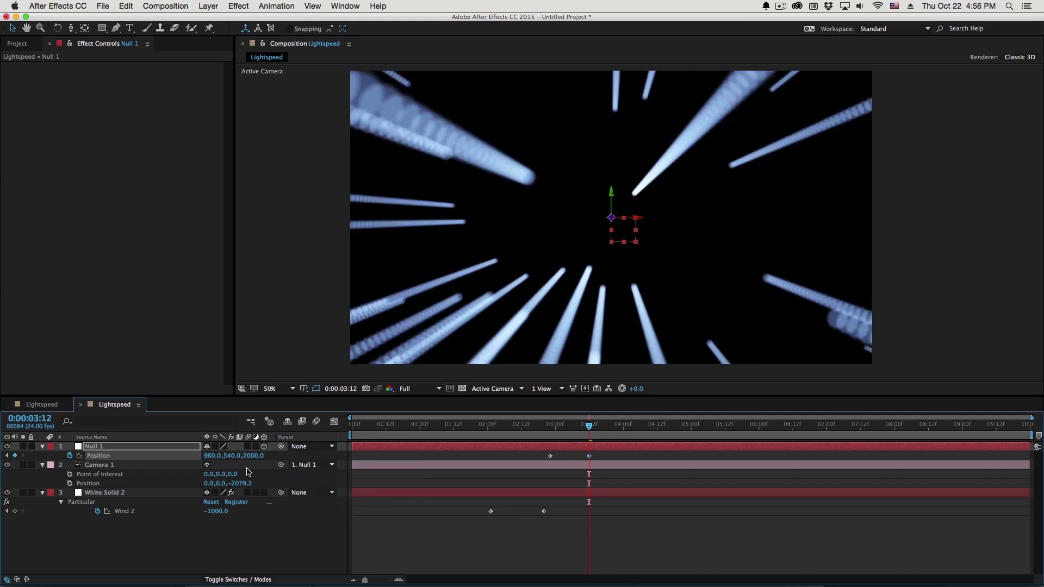
pyautogui.click(250, 457)
pyautogui.write('2500')
pyautogui.press('Return')
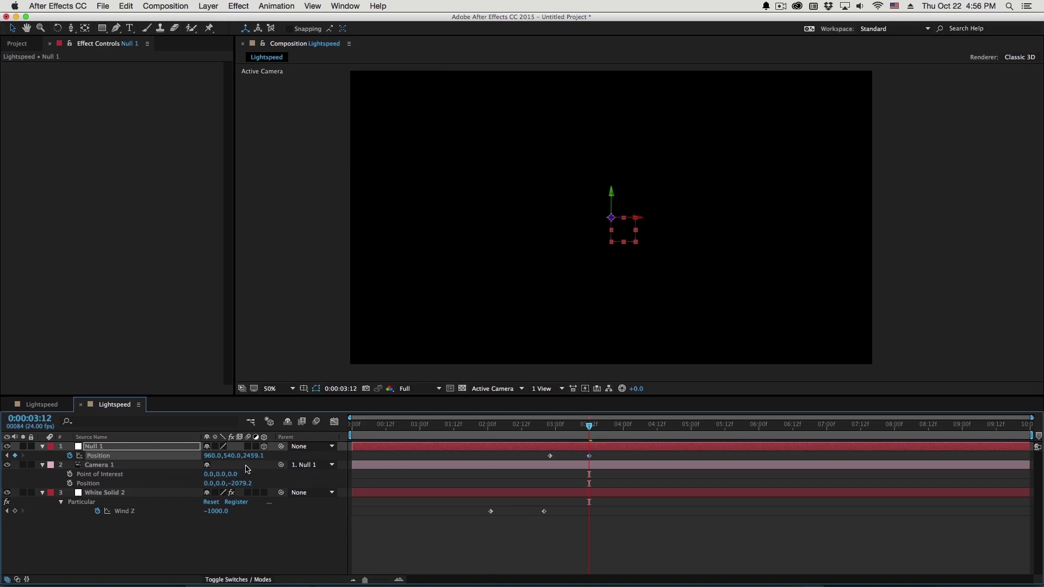
pyautogui.moveTo(251, 456); pyautogui.dragTo(235, 456)
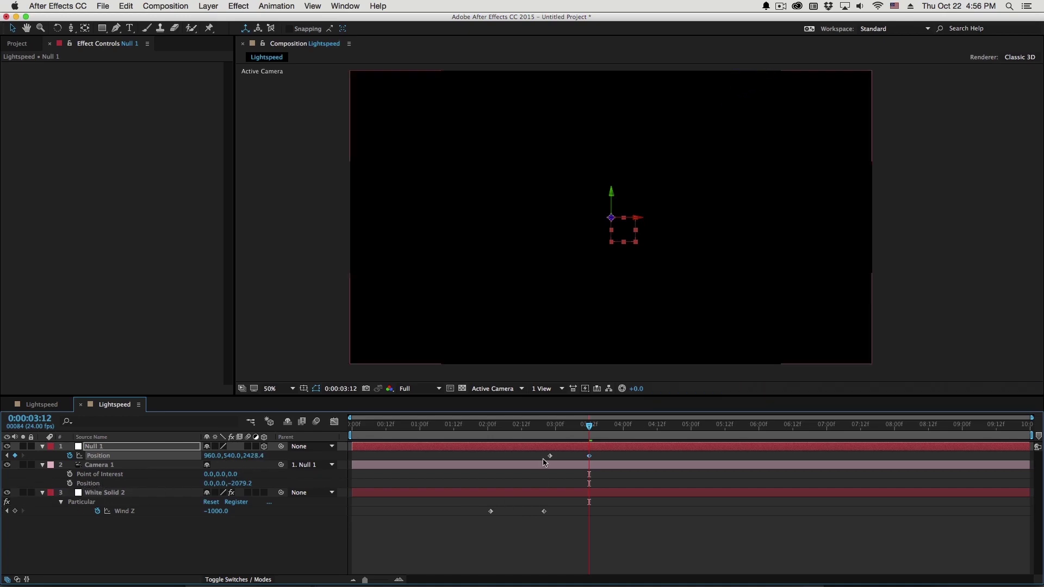
pyautogui.moveTo(544, 429); pyautogui.dragTo(550, 431)
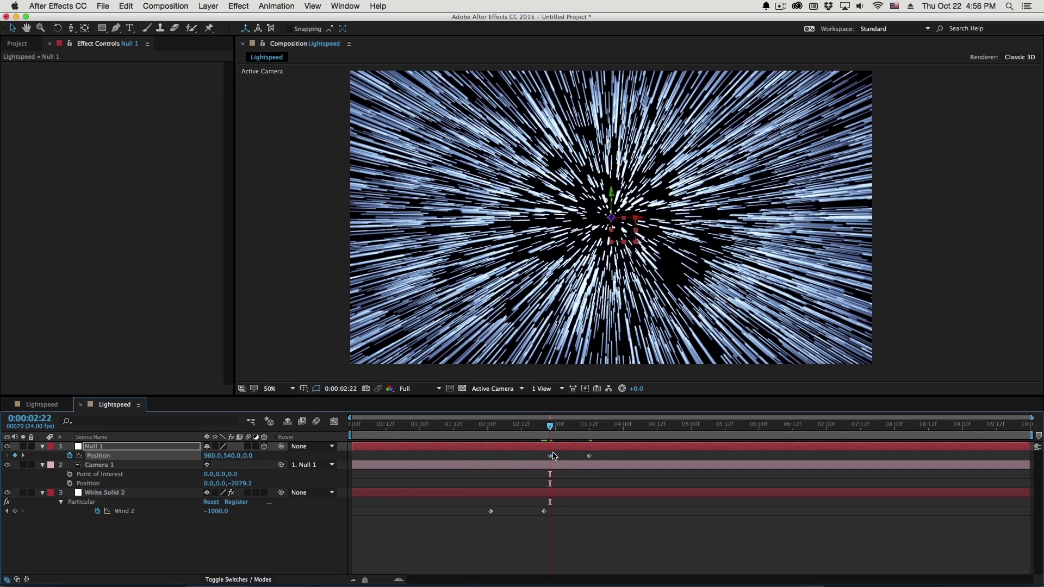
# Show Null 1's Position keyframes in the Graph Editor and Easy Ease them.
pyautogui.click(335, 422)
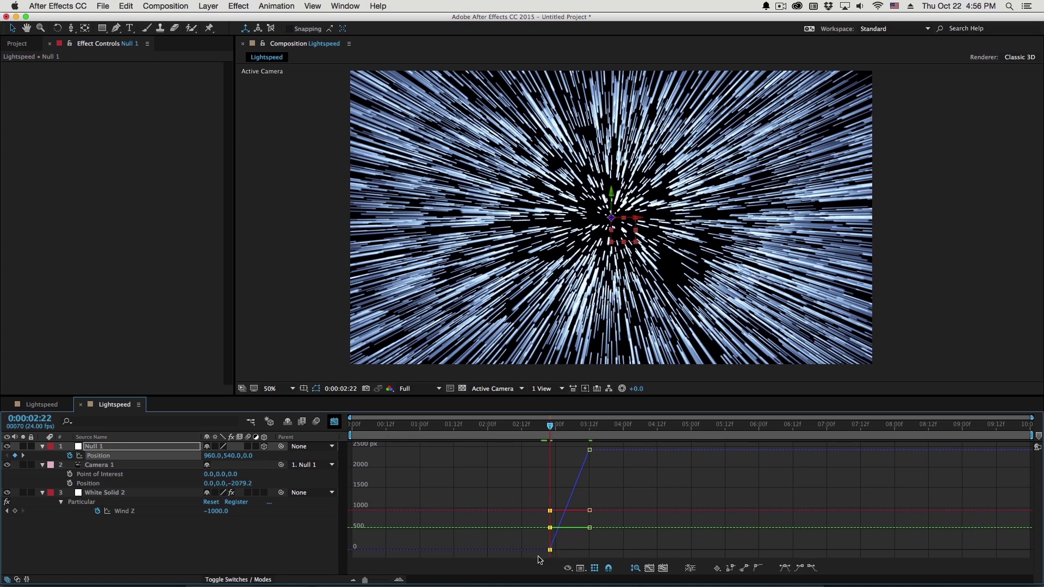
pyautogui.press('F9')
pyautogui.click(121, 534)
pyautogui.click(96, 456)
# Separate Position into X, Y and Z, and shape the Z curve into an S-curve.
pyautogui.rightClick(100, 458)
pyautogui.click(161, 468)
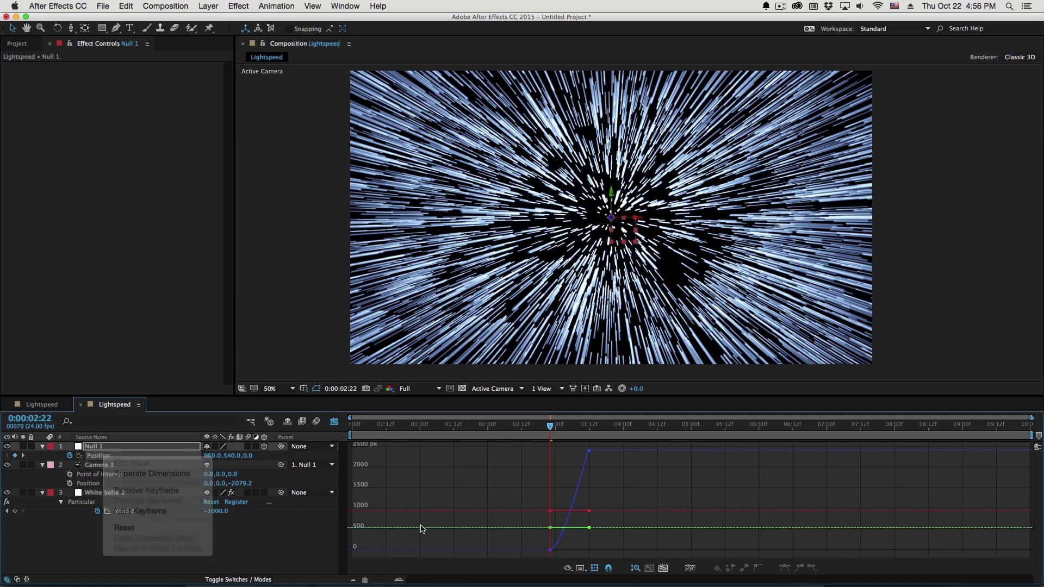
pyautogui.click(552, 545)
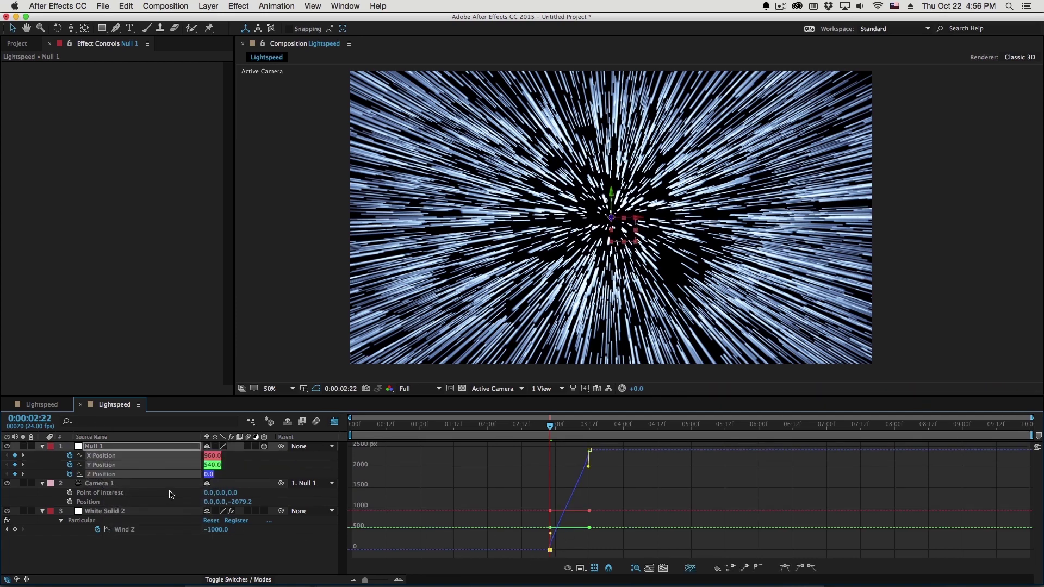
pyautogui.moveTo(552, 534); pyautogui.dragTo(575, 536)
pyautogui.click(335, 422)
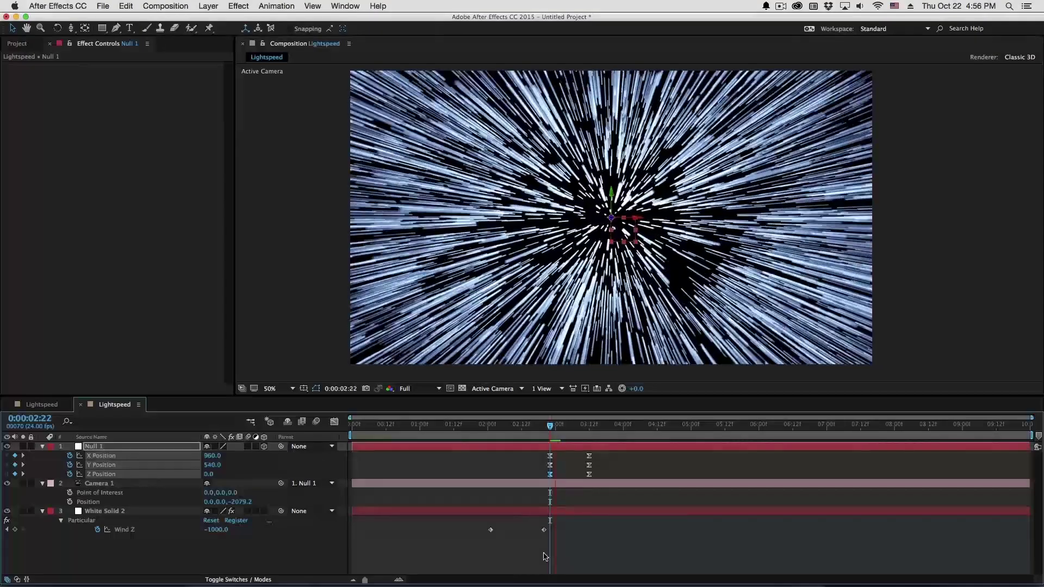
# Set the work area from 0:00:01:22 to 0:00:04:02 and preview the camera move.
pyautogui.moveTo(549, 426); pyautogui.dragTo(482, 425)
pyautogui.press('b')
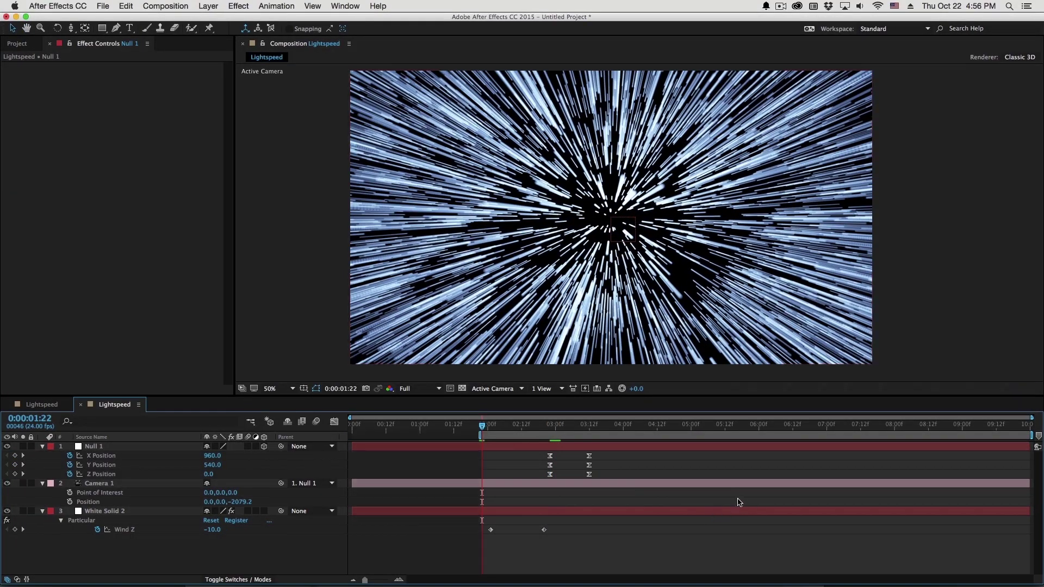
pyautogui.click(629, 429)
pyautogui.press('n')
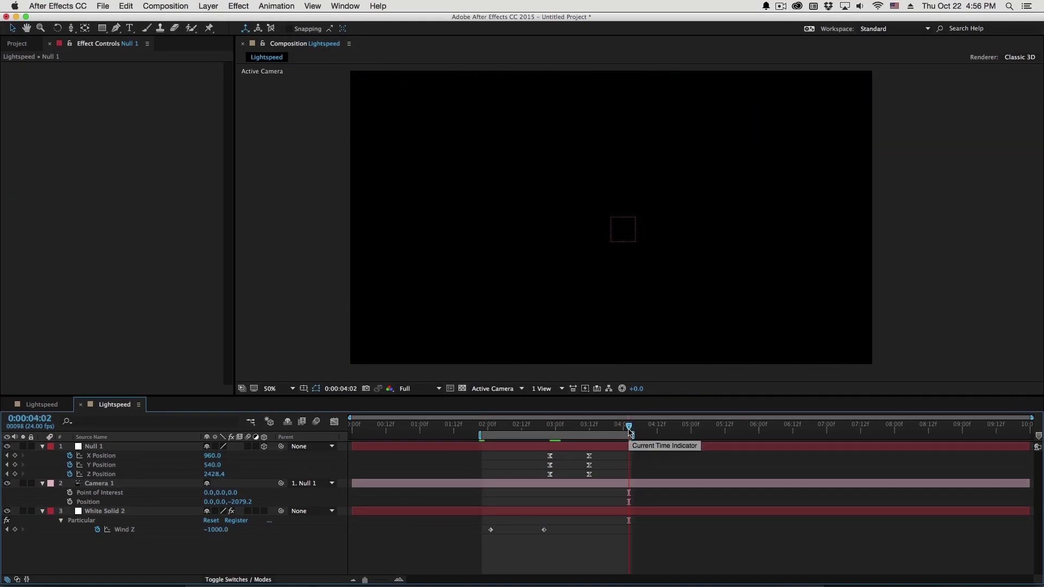
pyautogui.press('space')
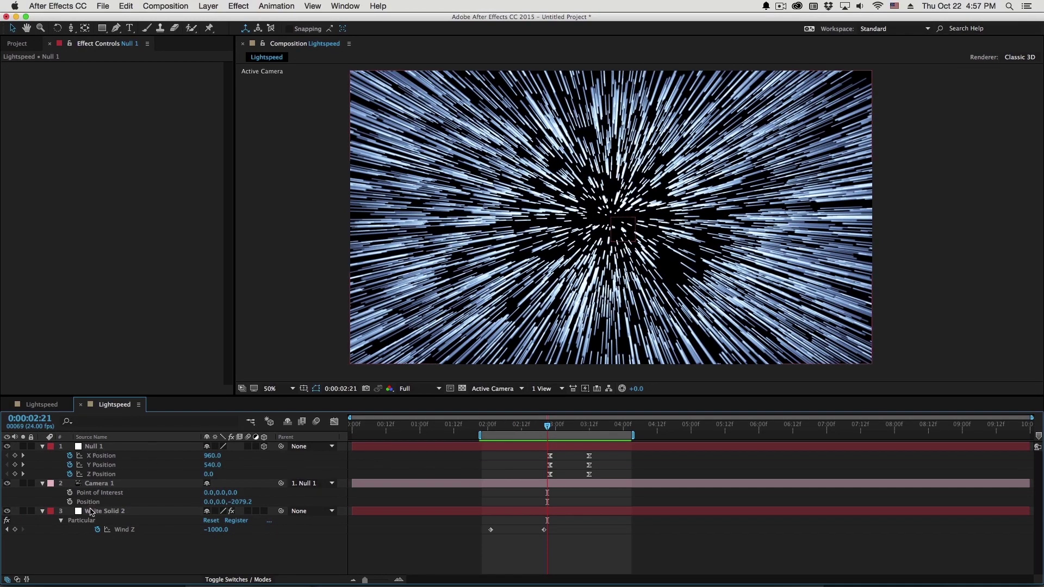
# Set White Solid 2's Particular Emitter Behavior to Explode and adjust the work area.
pyautogui.click(92, 522)
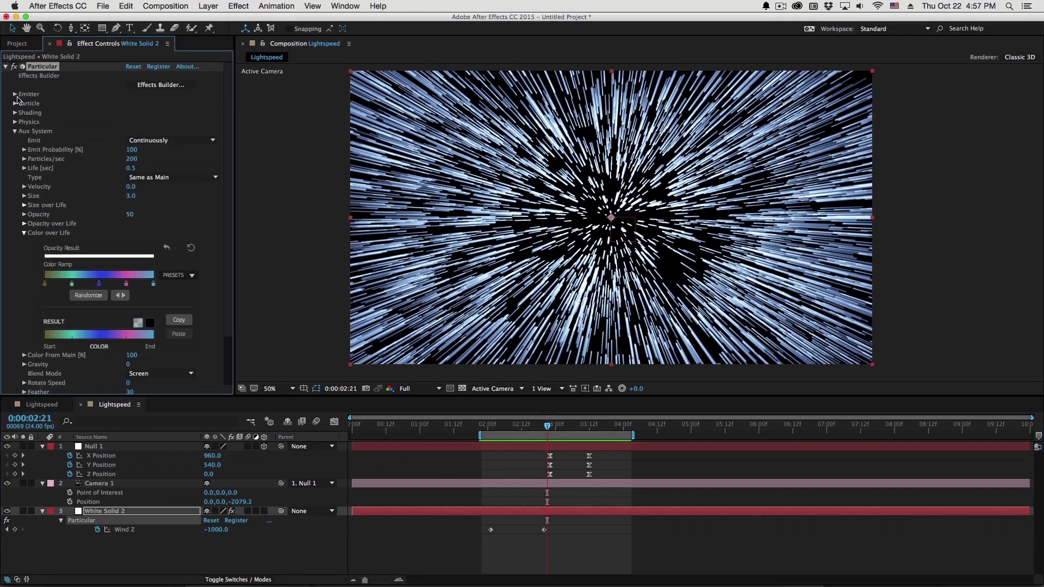
pyautogui.click(15, 94)
pyautogui.click(161, 104)
pyautogui.click(139, 113)
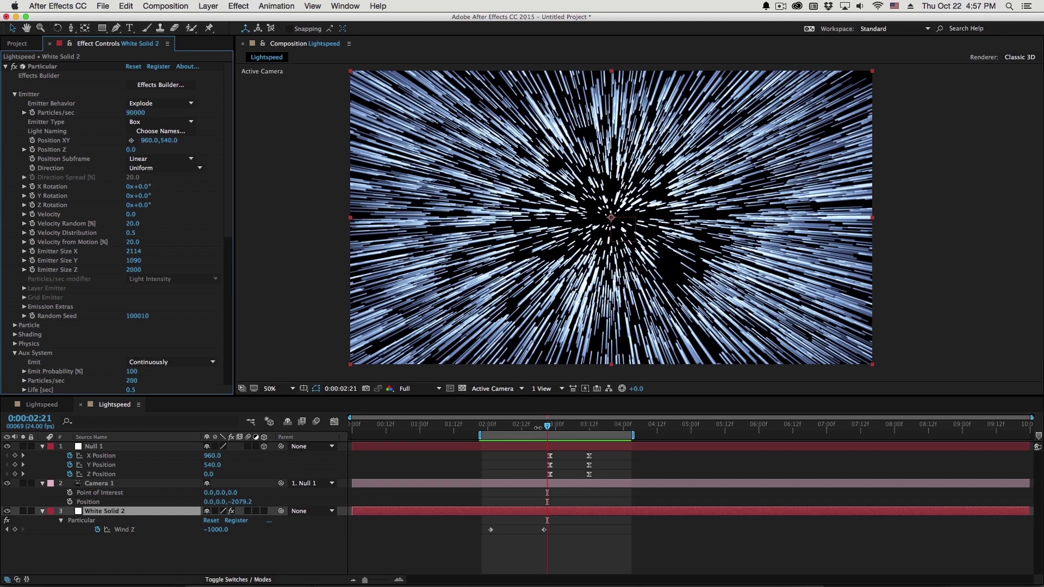
pyautogui.moveTo(529, 435); pyautogui.dragTo(555, 442)
pyautogui.click(569, 426)
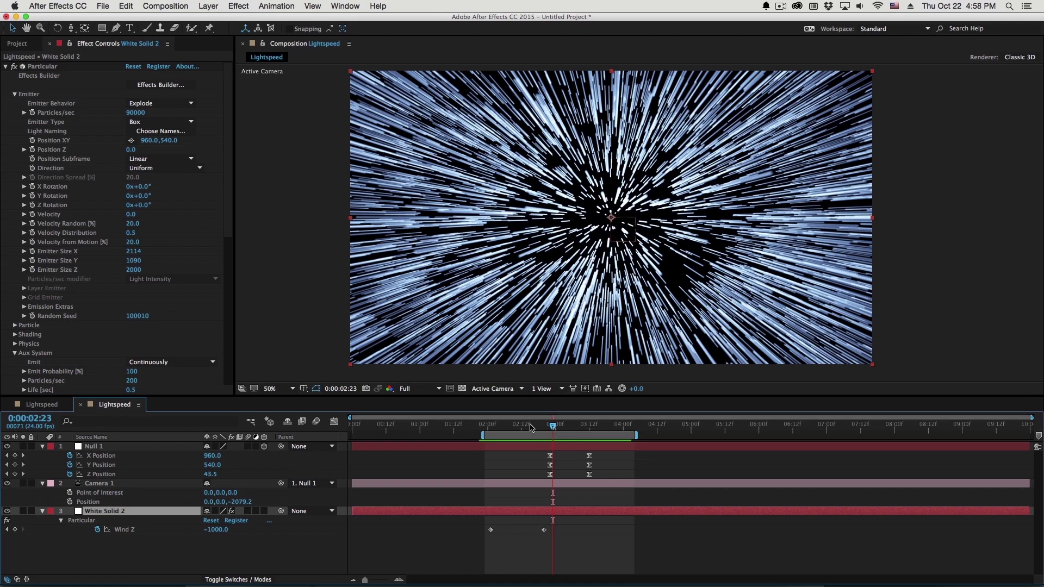
pyautogui.moveTo(532, 427); pyautogui.dragTo(547, 429)
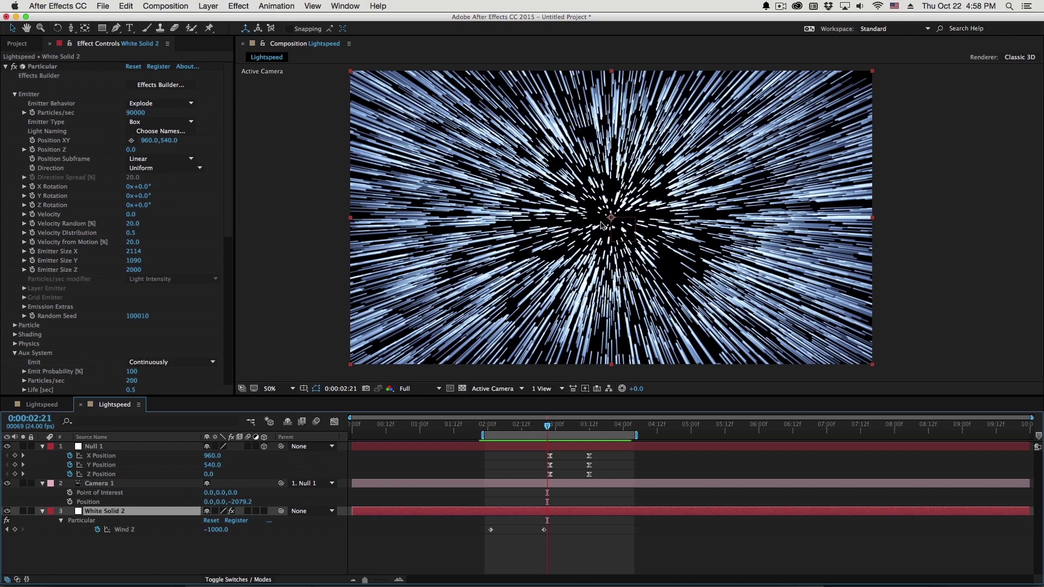
# Set Wind Z to 1000 at 0:00:02:20 and 0 at 0:00:02:01.
pyautogui.moveTo(578, 428)
pyautogui.mouseDown()
pyautogui.moveTo(587, 428)
pyautogui.moveTo(559, 429)
pyautogui.mouseUp()
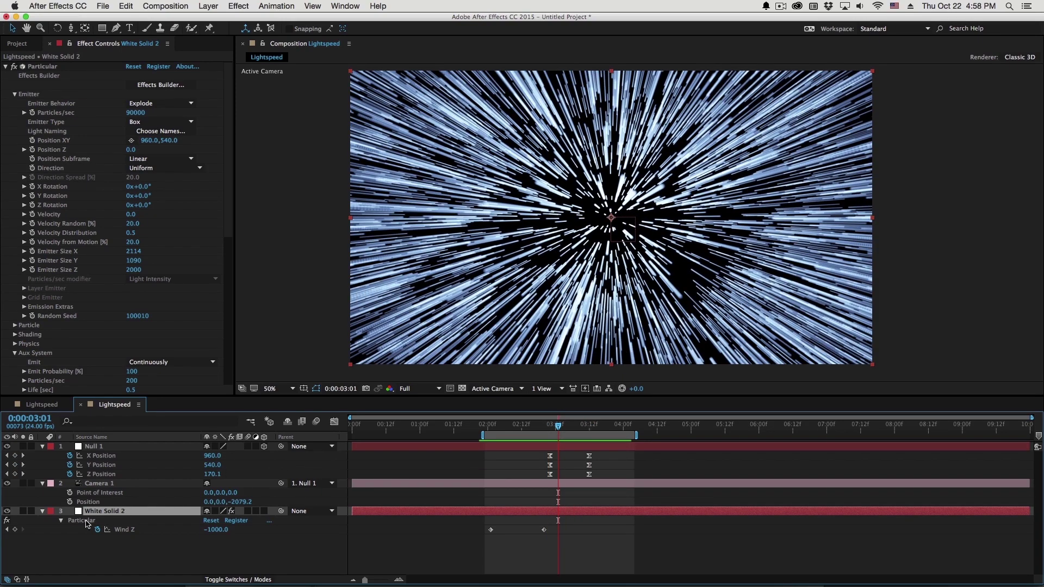
pyautogui.click(543, 424)
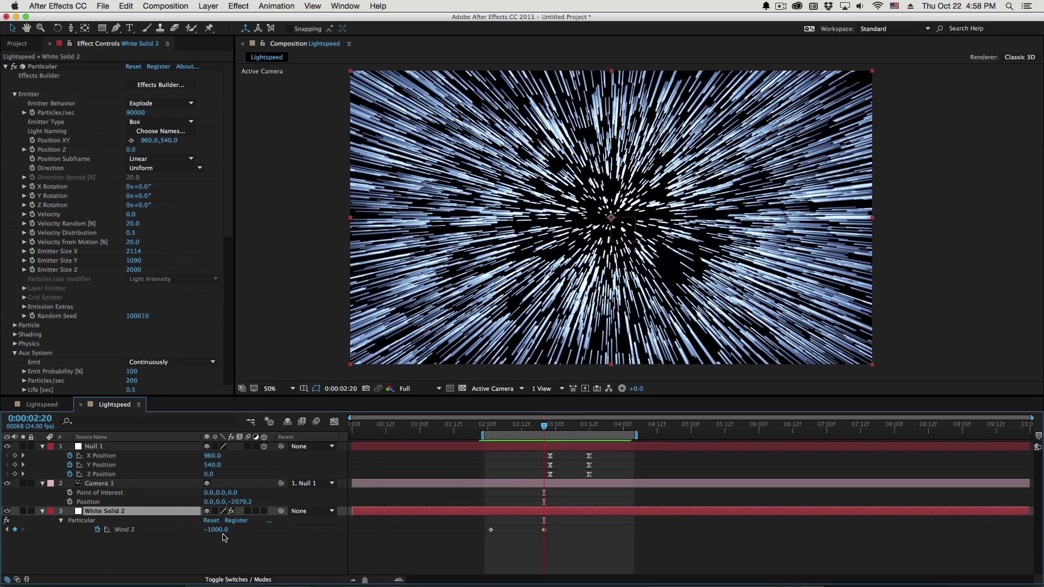
pyautogui.click(219, 530)
pyautogui.write('1000')
pyautogui.press('Return')
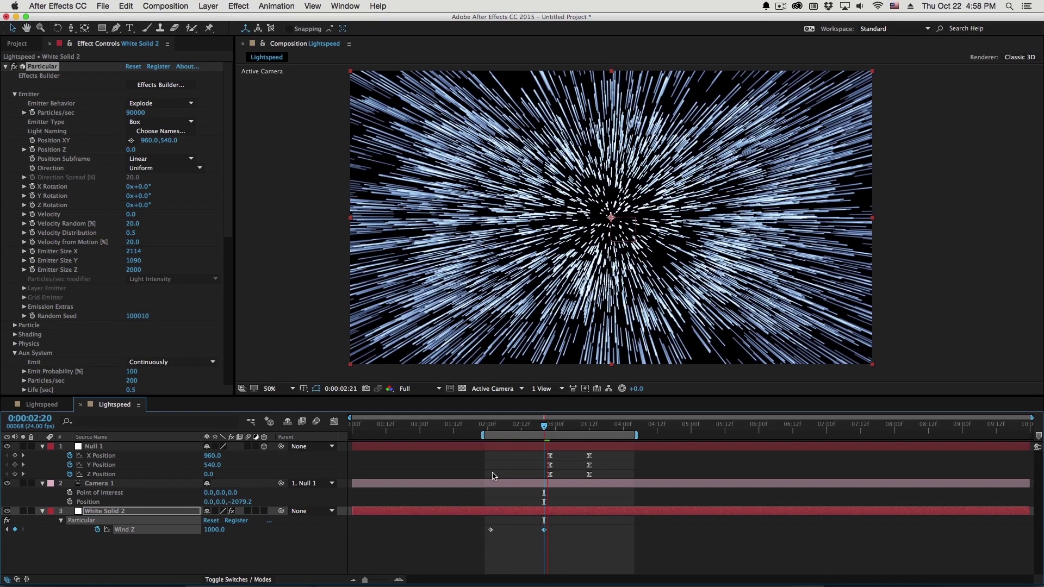
pyautogui.press('j')
pyautogui.click(212, 530)
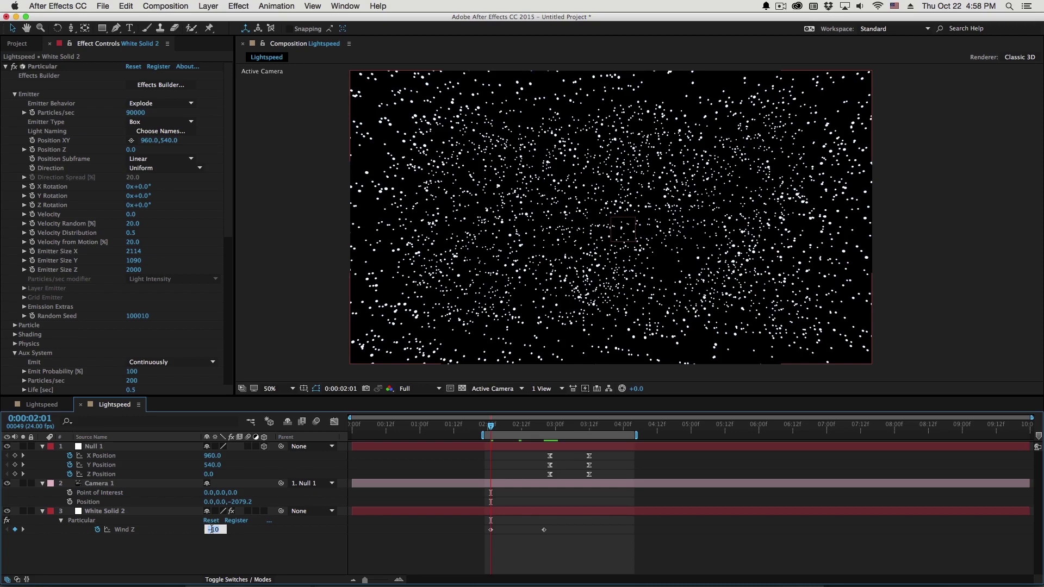
pyautogui.write('0')
pyautogui.press('Return')
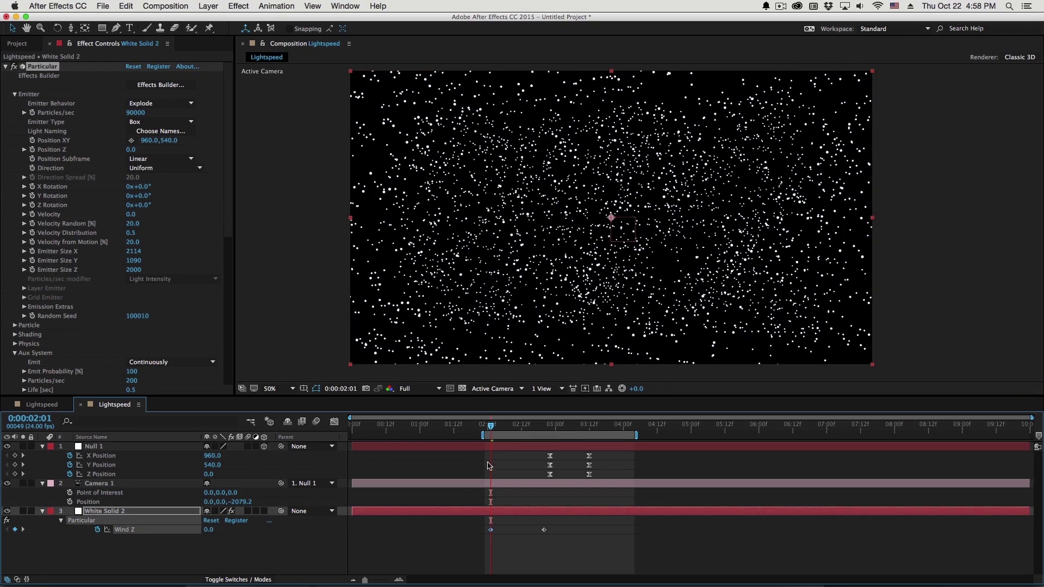
pyautogui.moveTo(495, 432)
pyautogui.mouseDown()
pyautogui.moveTo(571, 449)
pyautogui.moveTo(549, 451)
pyautogui.mouseUp()
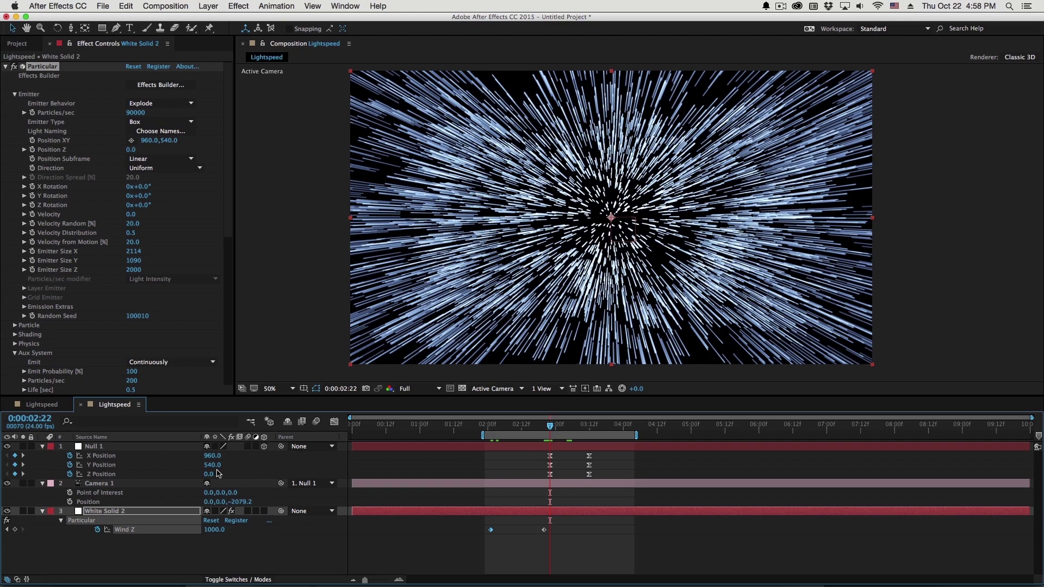
# Clear Null 1's X, Y and Z Position keyframes and check the frame at 0:00:03:04.
pyautogui.moveTo(68, 457); pyautogui.dragTo(68, 472)
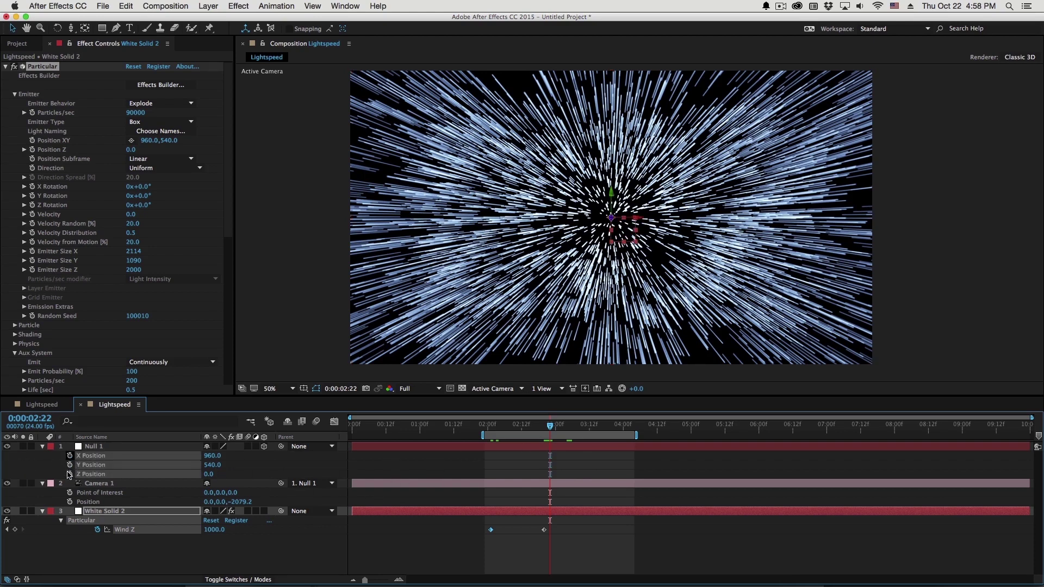
pyautogui.click(70, 475)
pyautogui.moveTo(552, 425); pyautogui.dragTo(568, 432)
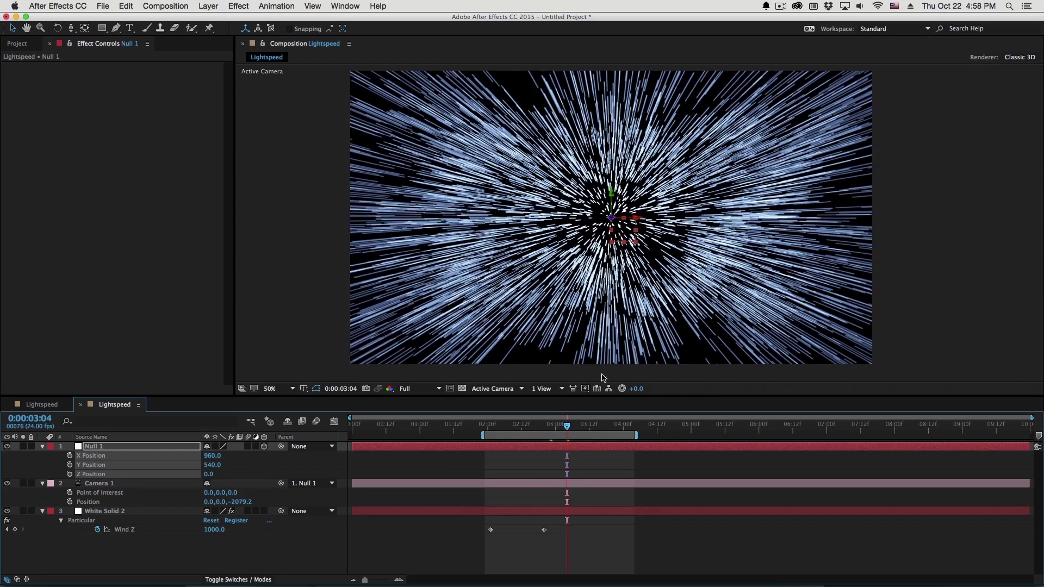